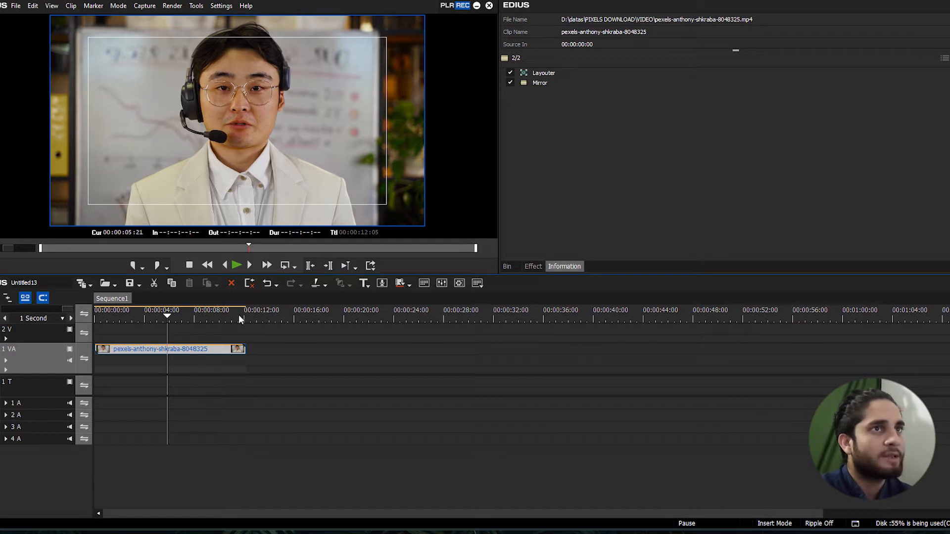
Duplicate the clip from track 1 VA onto track 2 V and delete the Mirror filter from the duplicate
left_click_drag(188, 317, 157, 319)
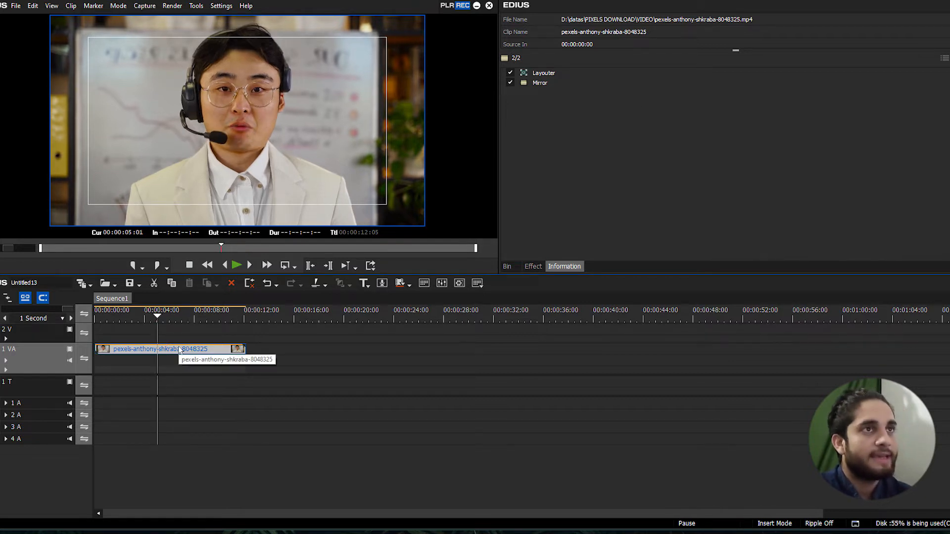
left_click_drag(179, 349, 180, 338)
left_click(200, 319)
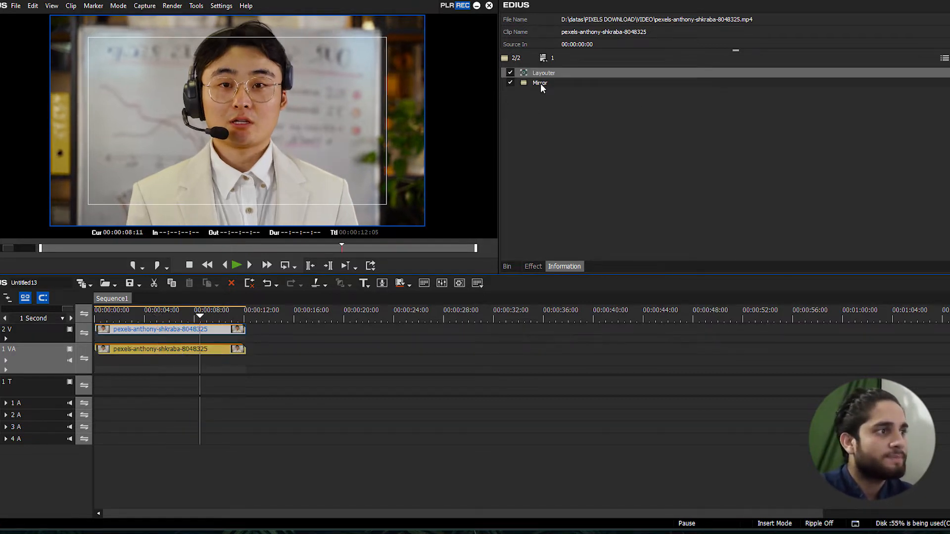
left_click(541, 84)
key("Delete")
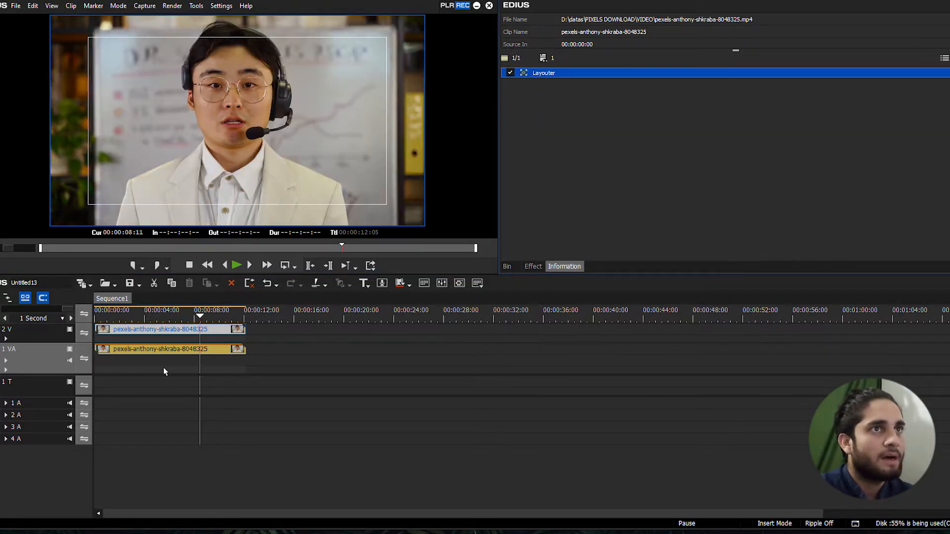
Edit the Mirror filter of the clip on track 1 VA so both horizontal and vertical flipping are enabled
left_click(218, 330)
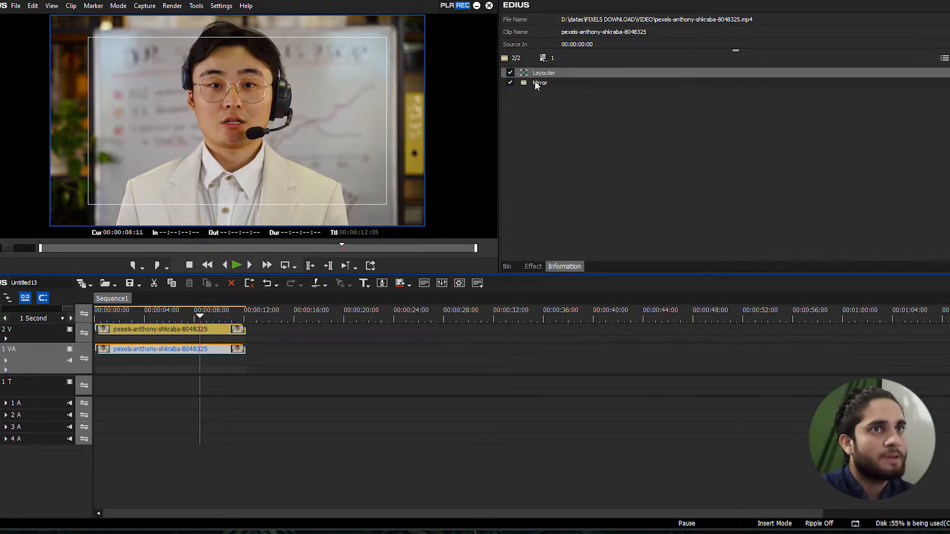
double_click(534, 81)
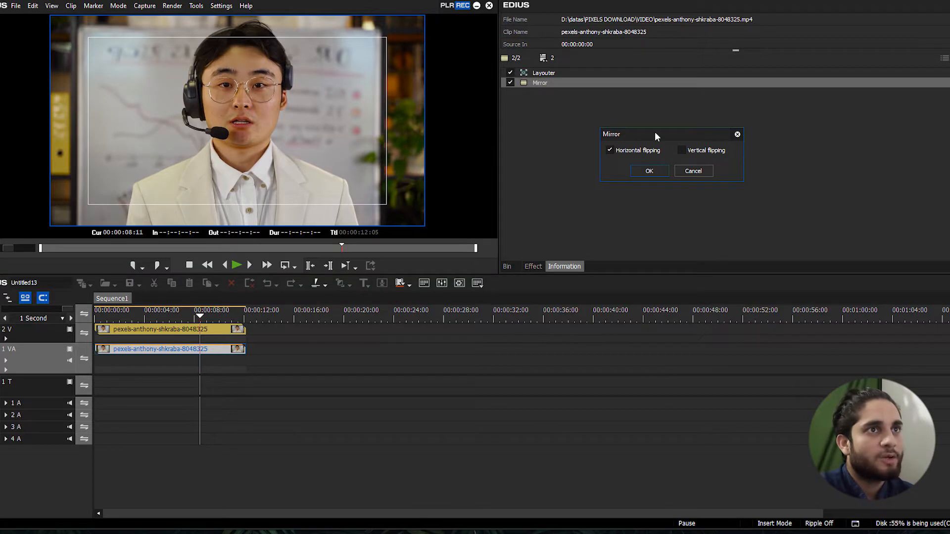
left_click_drag(654, 133, 588, 141)
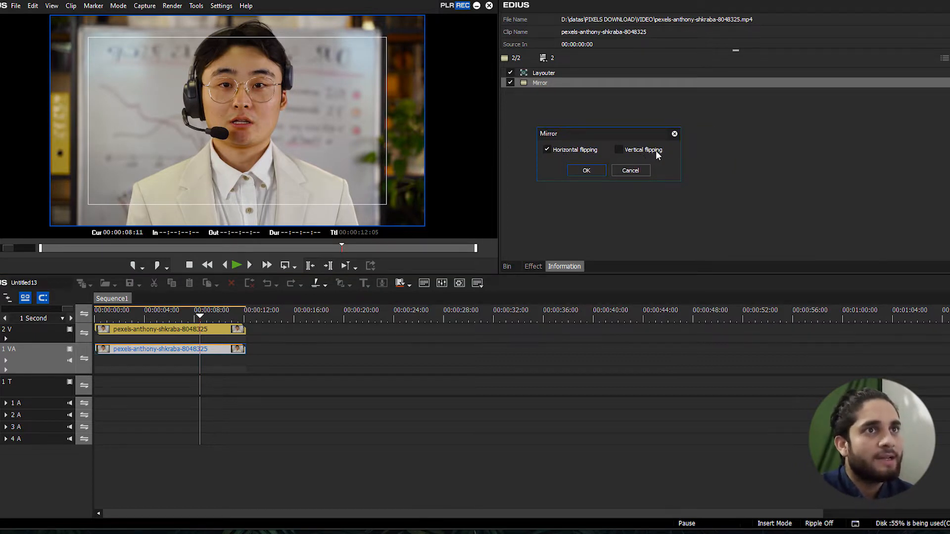
left_click(618, 150)
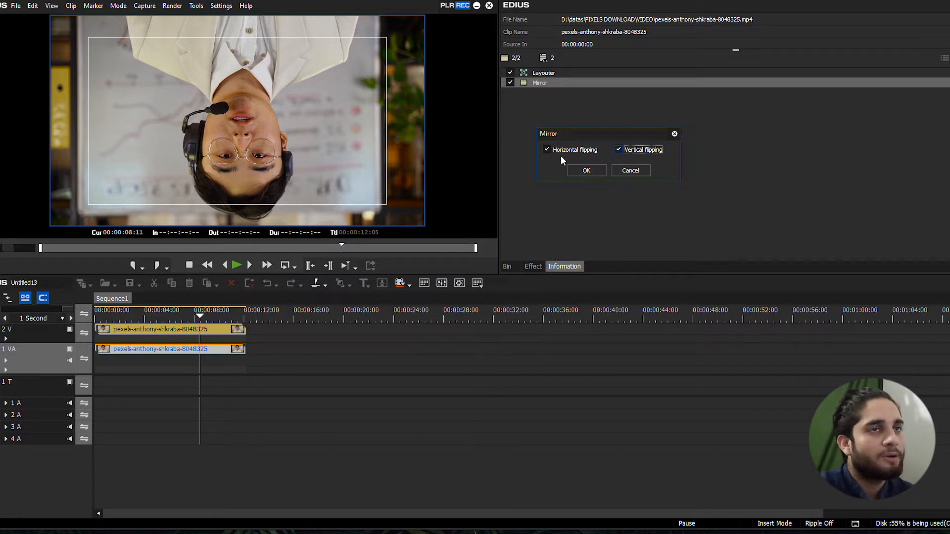
left_click(547, 149)
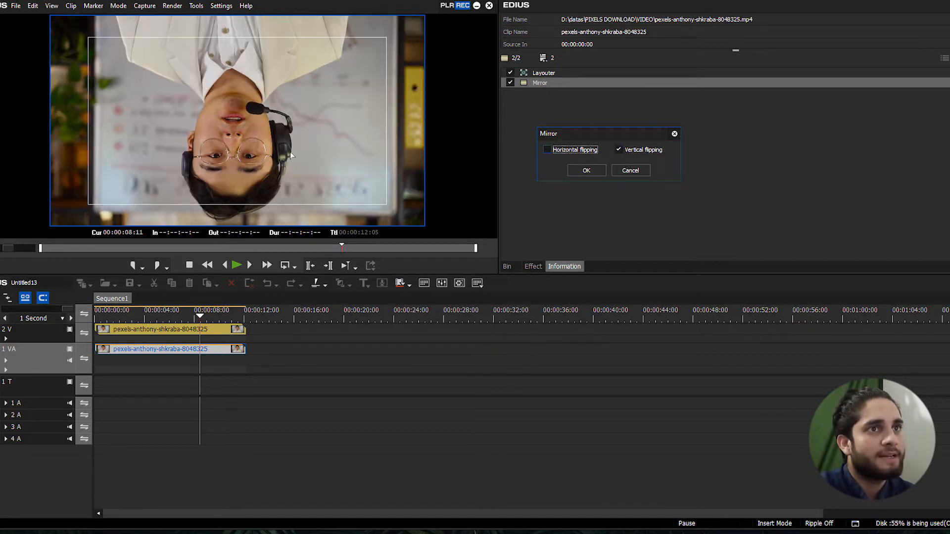
left_click(547, 150)
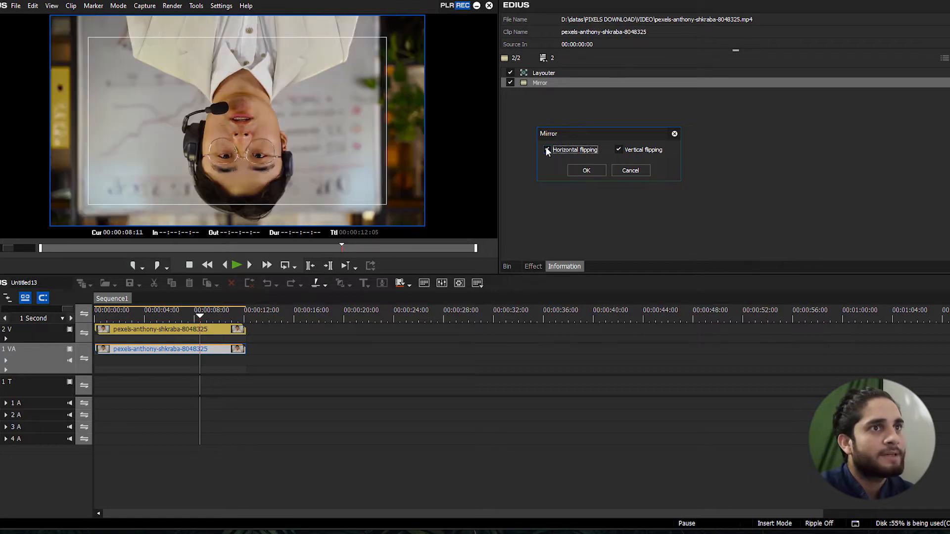
left_click(590, 169)
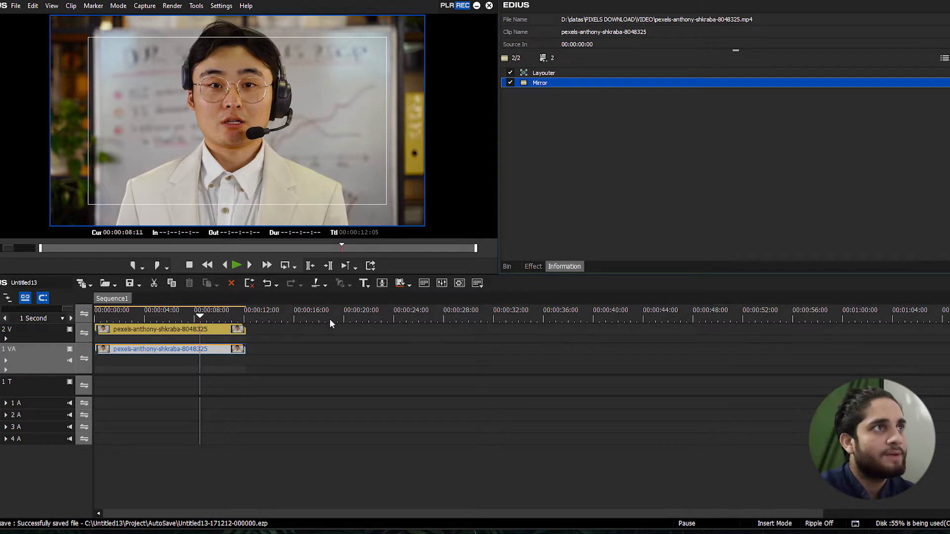
Delete the duplicate clip on track 2 V and remove the Mirror filter from the clip on track 1 VA
left_click(226, 329)
key("Delete")
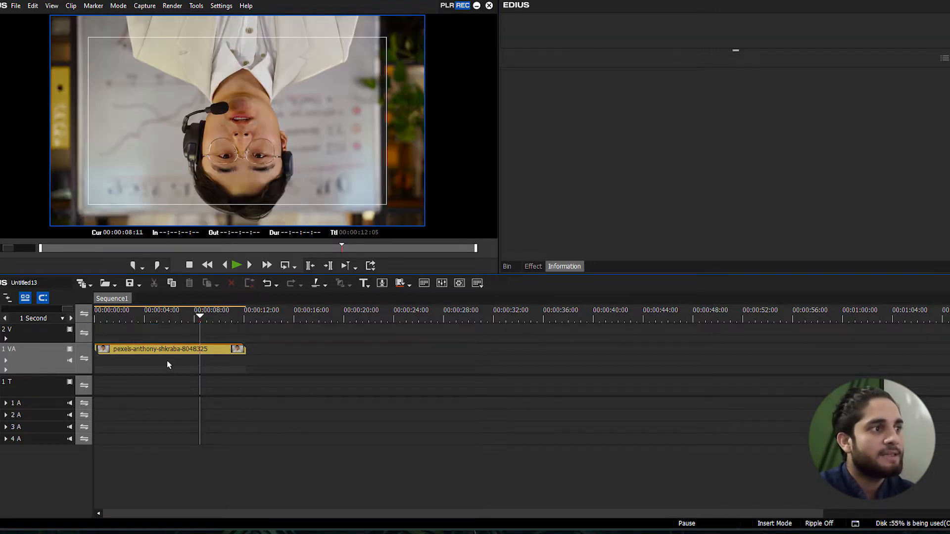
left_click(178, 352)
left_click(532, 83)
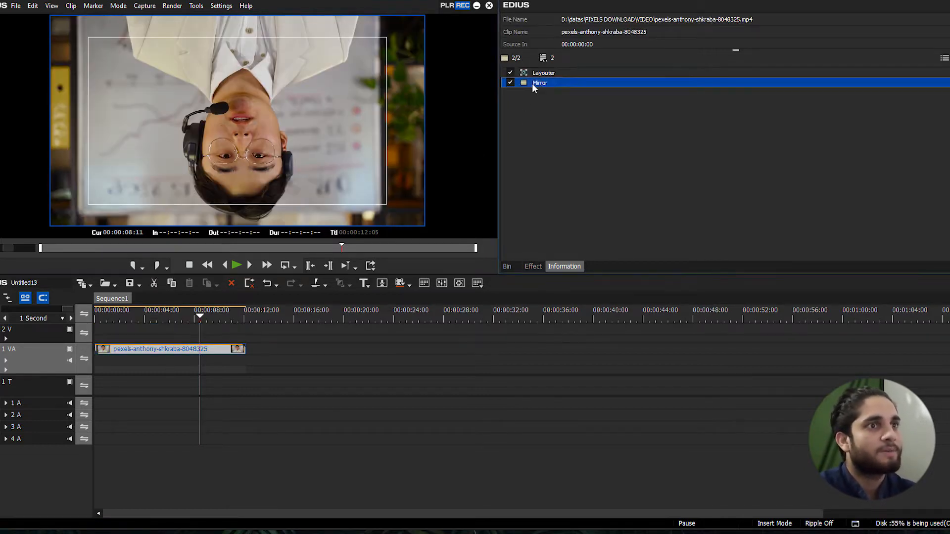
key("Delete")
Apply the Mosaic video filter to the clip on track 1 VA with a block size of 21 and the Plain pattern
left_click(508, 267)
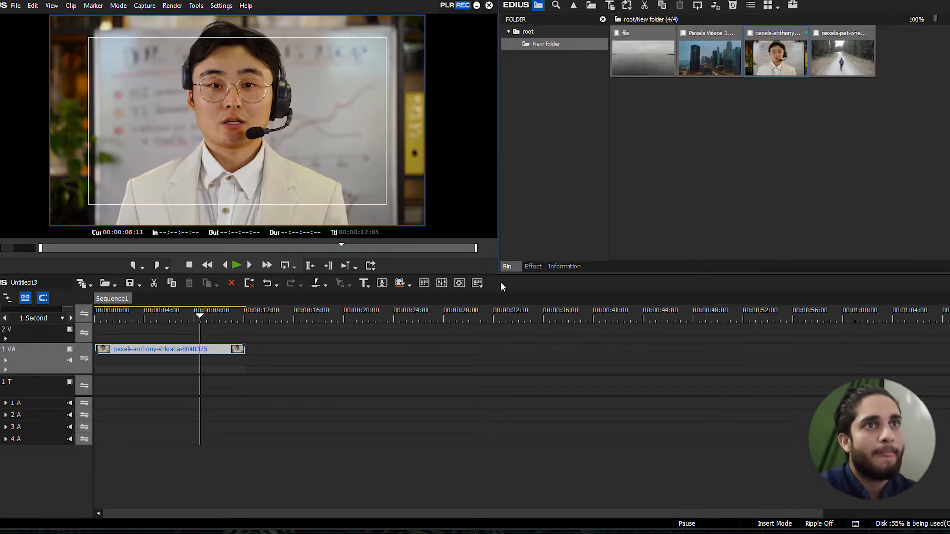
left_click(830, 152)
left_click(535, 268)
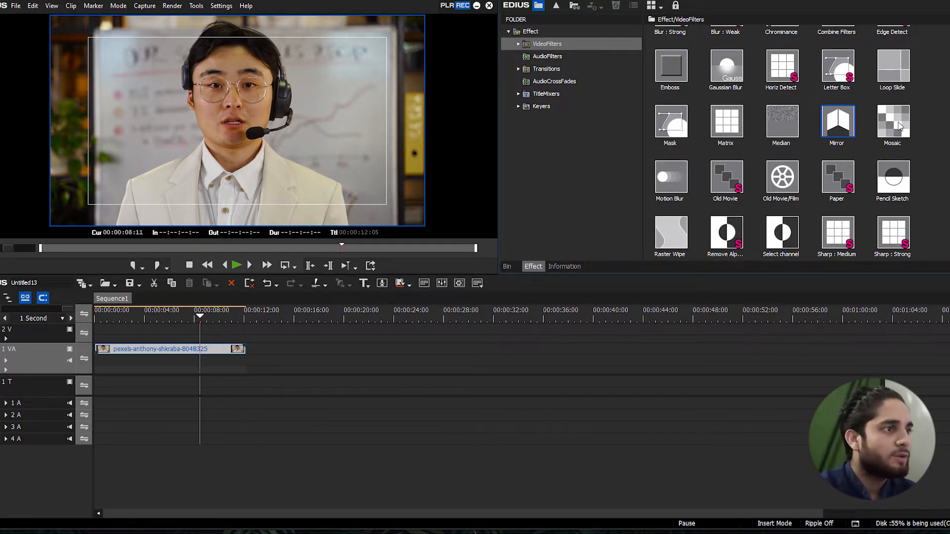
left_click_drag(898, 126, 221, 351)
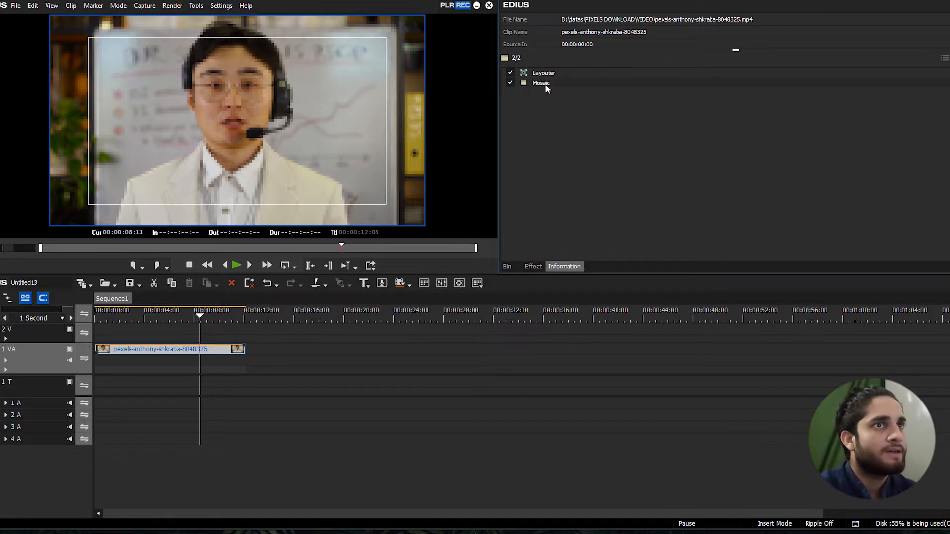
double_click(543, 83)
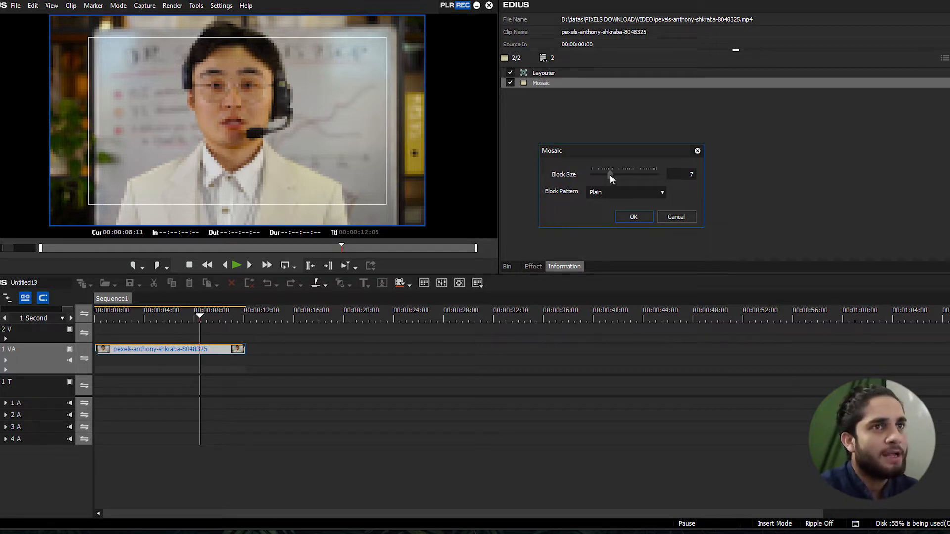
mouse_move(610, 152)
left_mouse_down()
mouse_move(630, 168)
mouse_move(603, 167)
mouse_move(621, 166)
left_mouse_up()
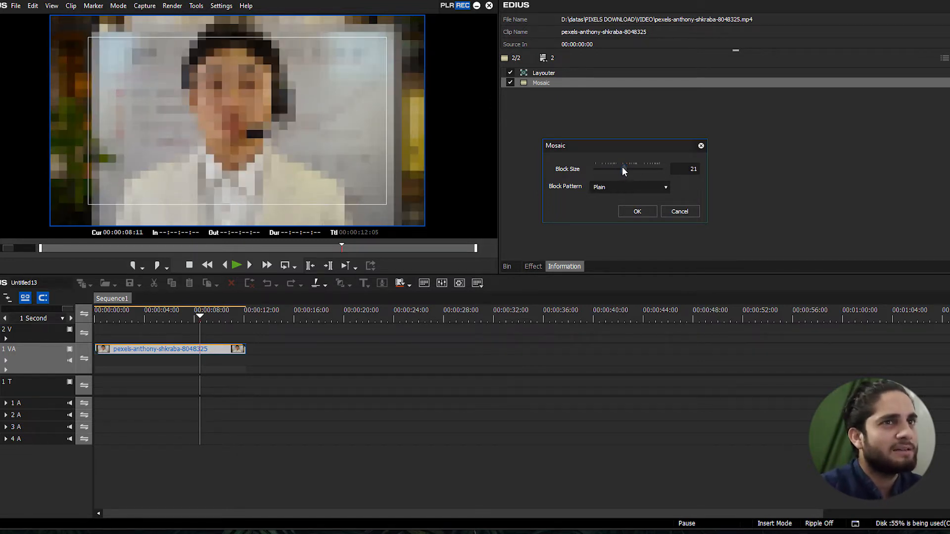
left_click(636, 212)
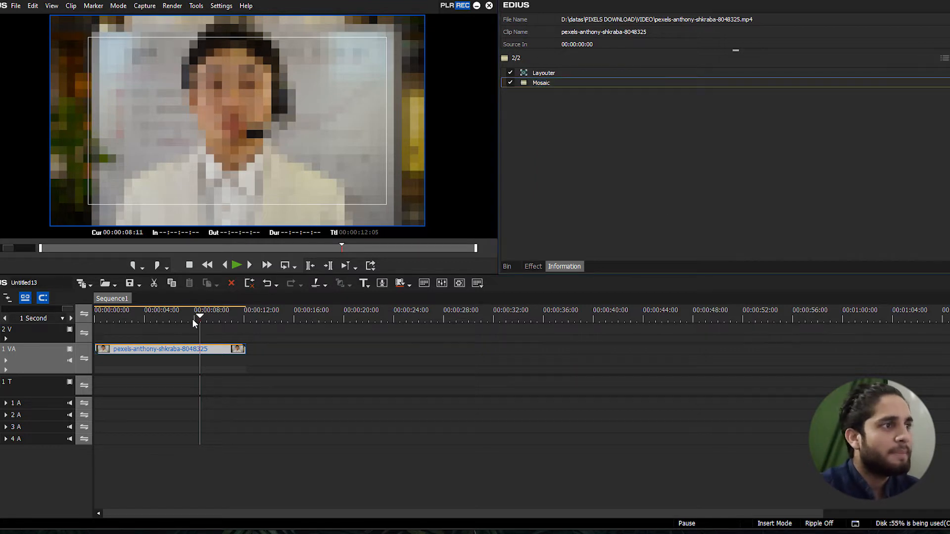
Duplicate the mosaic clip onto track 2 V and delete the Mosaic filter from the clip on track 1 VA
left_click_drag(203, 349, 206, 331)
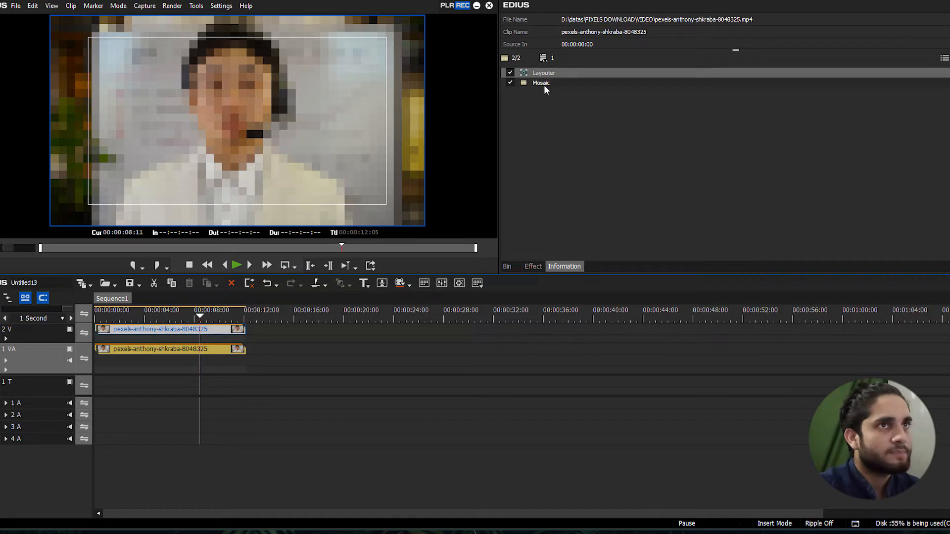
left_click(213, 350)
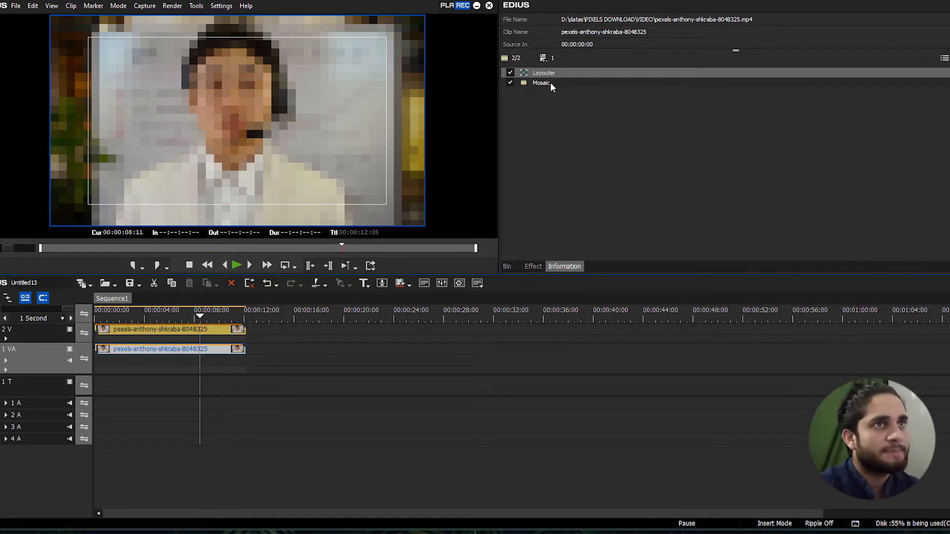
left_click(550, 83)
key("Delete")
Apply the Mask video filter to the clip on track 2 V
left_click(169, 332)
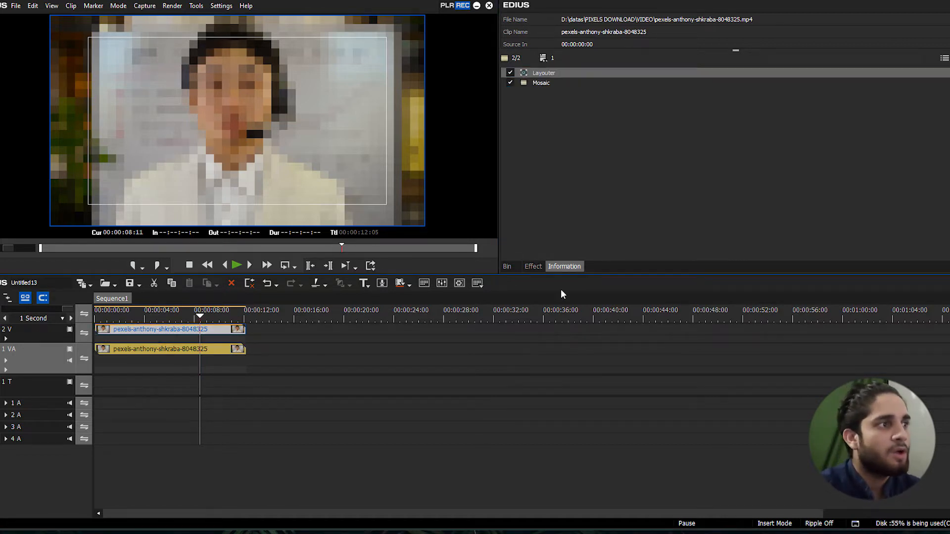
left_click(534, 265)
scroll(700, 174, "up", 2)
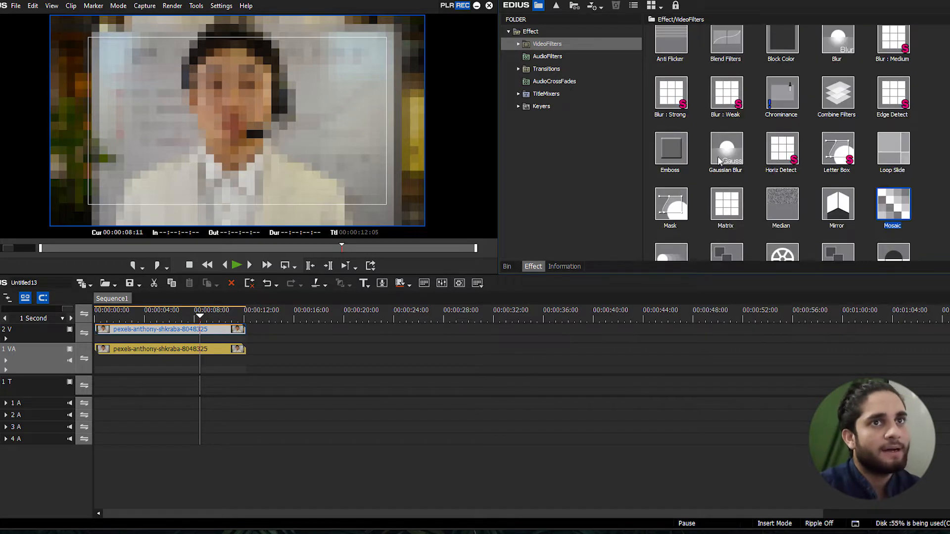
left_click_drag(678, 207, 159, 329)
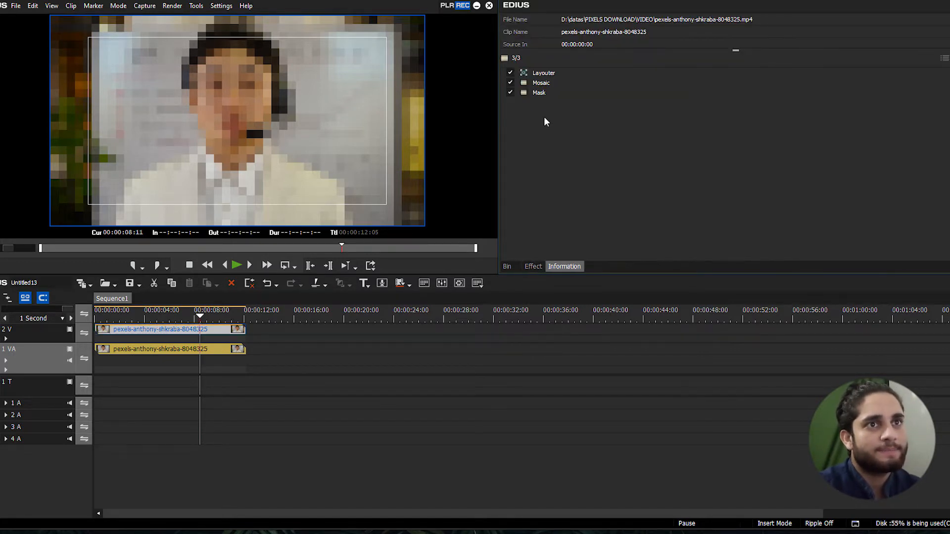
In the Mask filter, draw a rectangle around the man's head at about X 15, Y -177 px and set the outside opacity to 0%
double_click(535, 92)
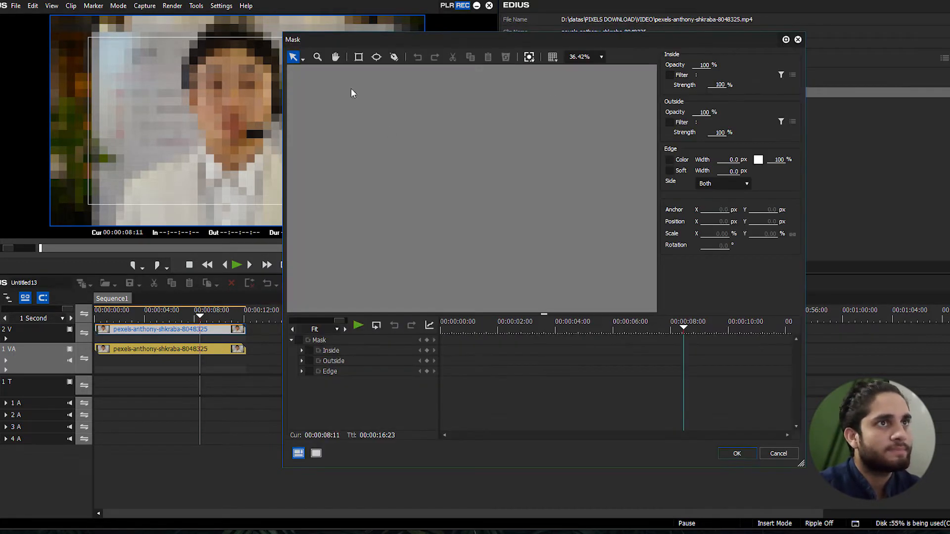
left_click(358, 58)
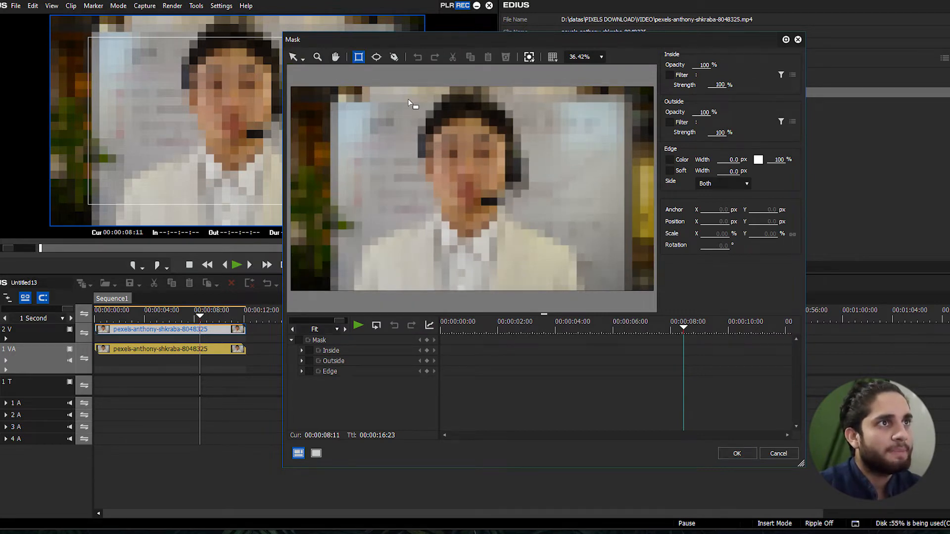
left_click_drag(409, 100, 542, 213)
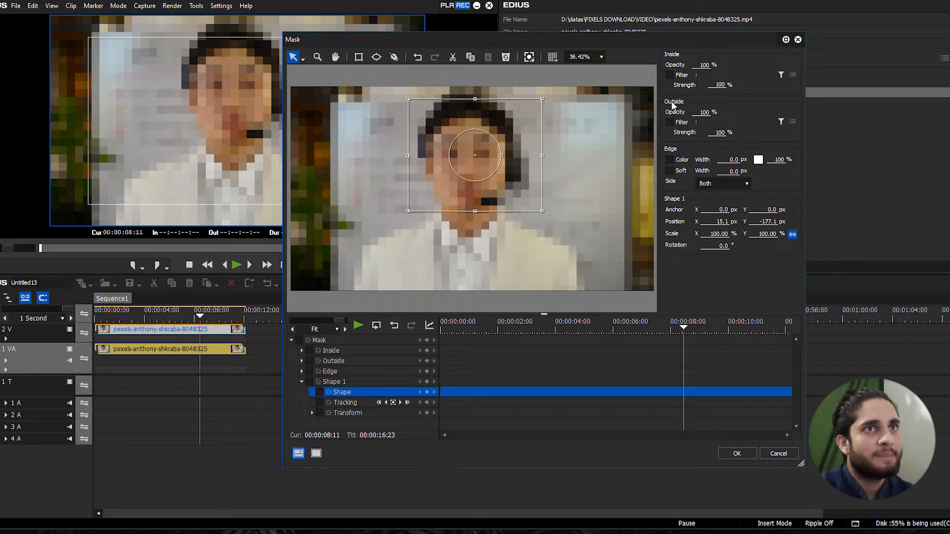
left_click_drag(702, 114, 743, 278)
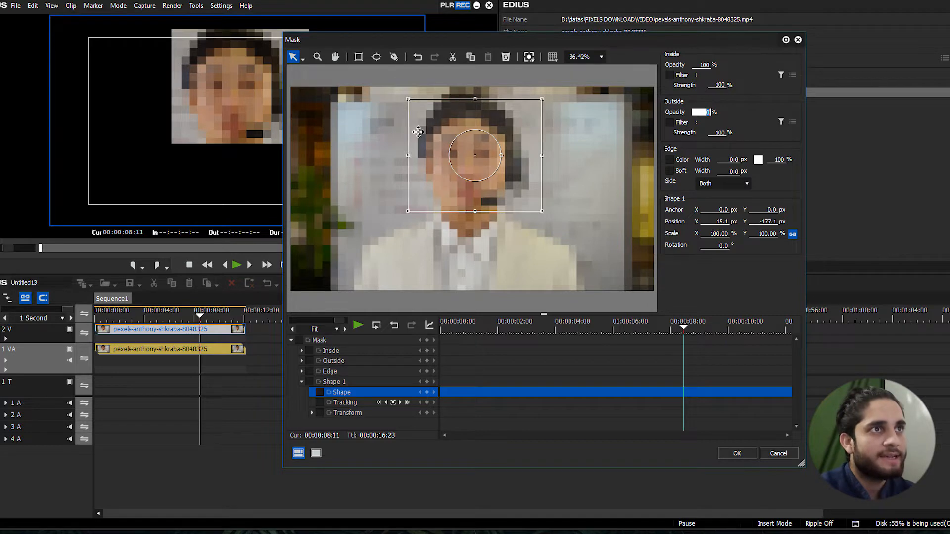
left_click(737, 453)
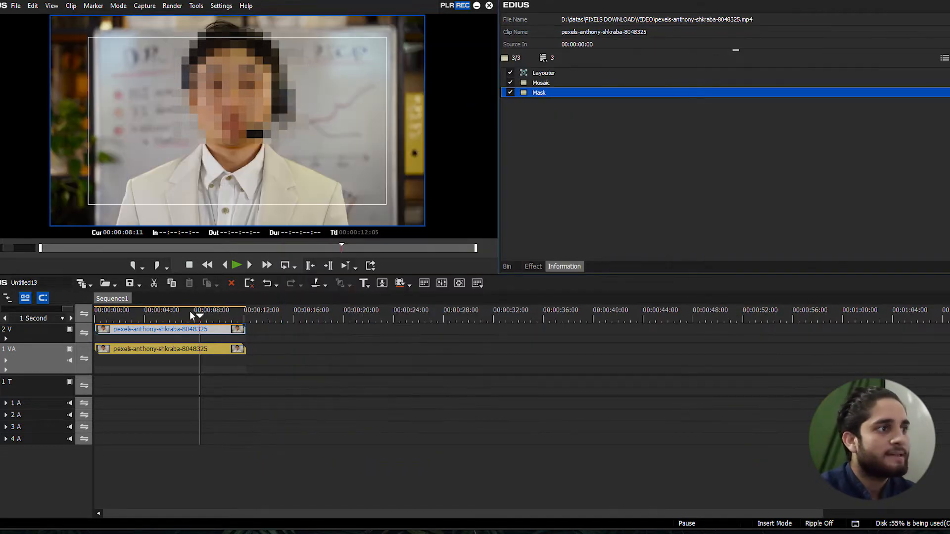
Play back the sequence from near its start to check the pixelated face
left_click(102, 314)
key("space")
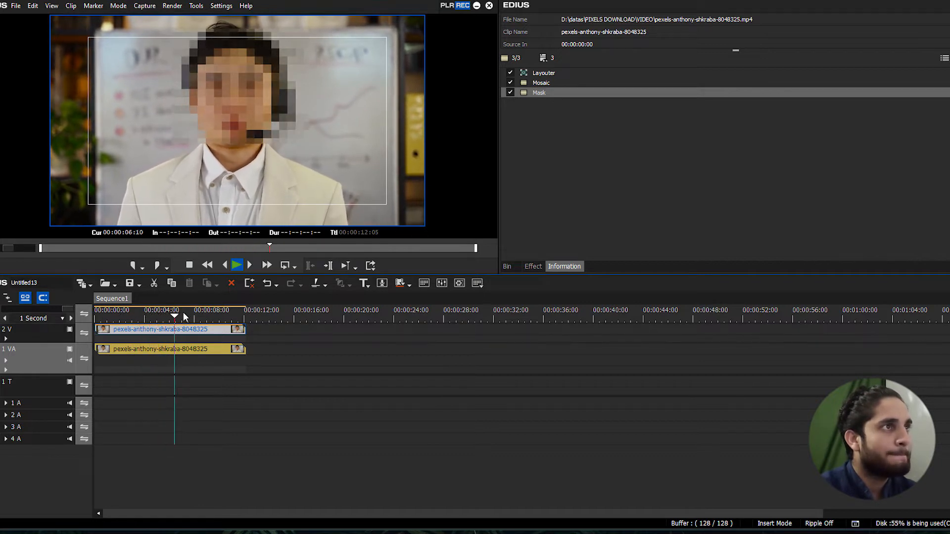
left_click(557, 93)
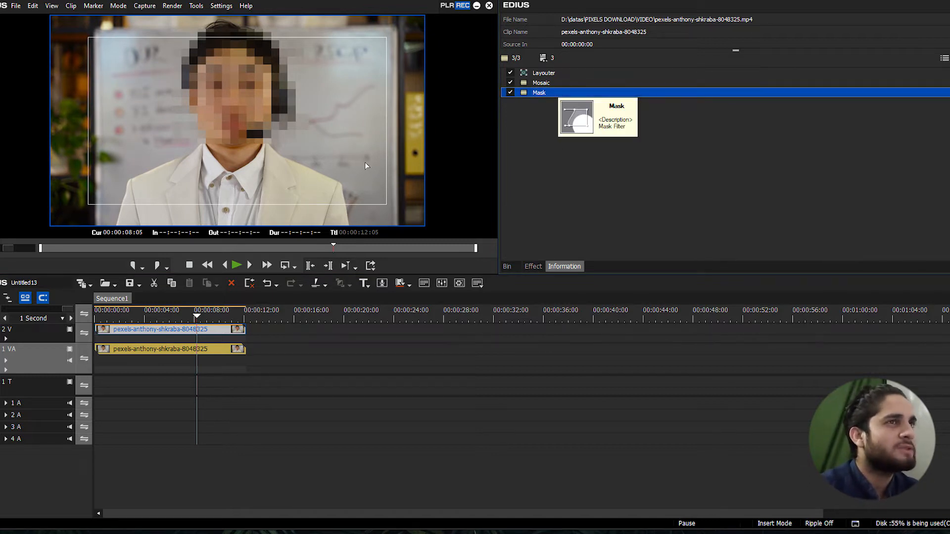
left_click(663, 200)
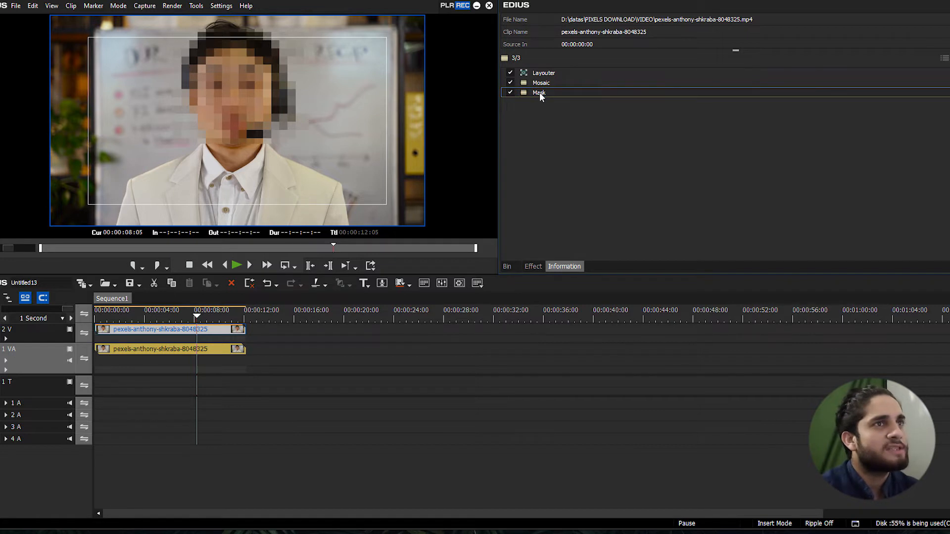
left_click(539, 92)
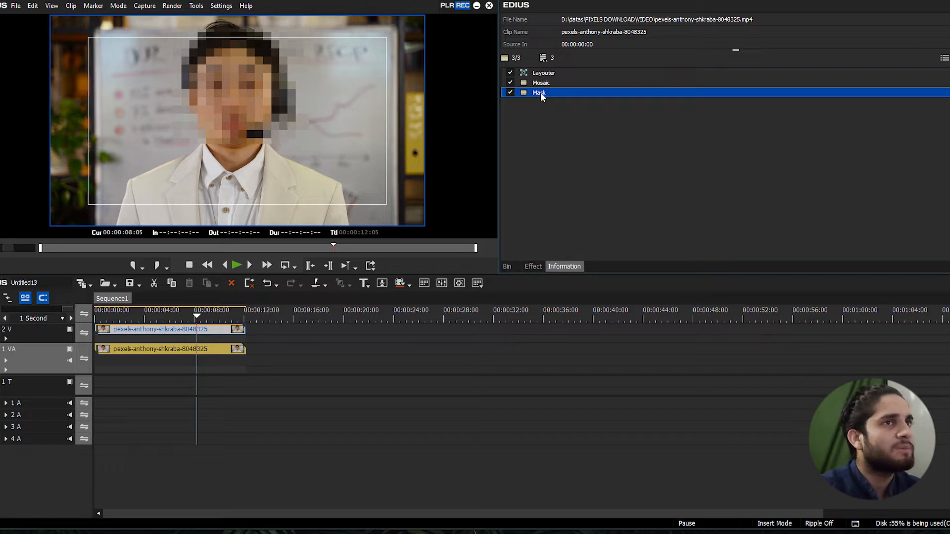
mouse_move(186, 315)
left_mouse_down()
mouse_move(158, 312)
mouse_move(176, 315)
left_mouse_up()
Delete the Mask and Mosaic filters from the clip on track 2 V, along with the clip itself
left_click(545, 93)
key("Delete")
key("Delete")
key("Delete")
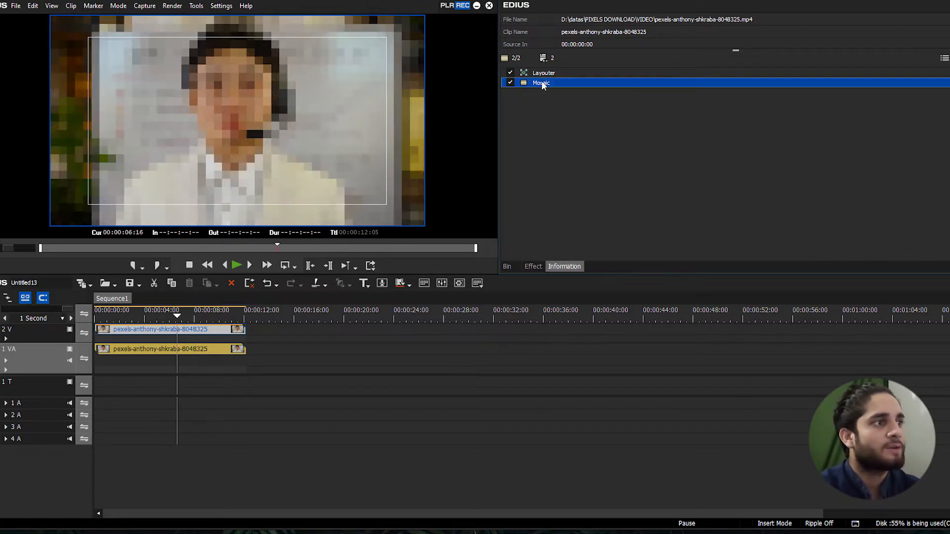
Place the clip of the man walking on the forest road on track 1 VA at 00:00:14:00 and preview it
left_click(508, 266)
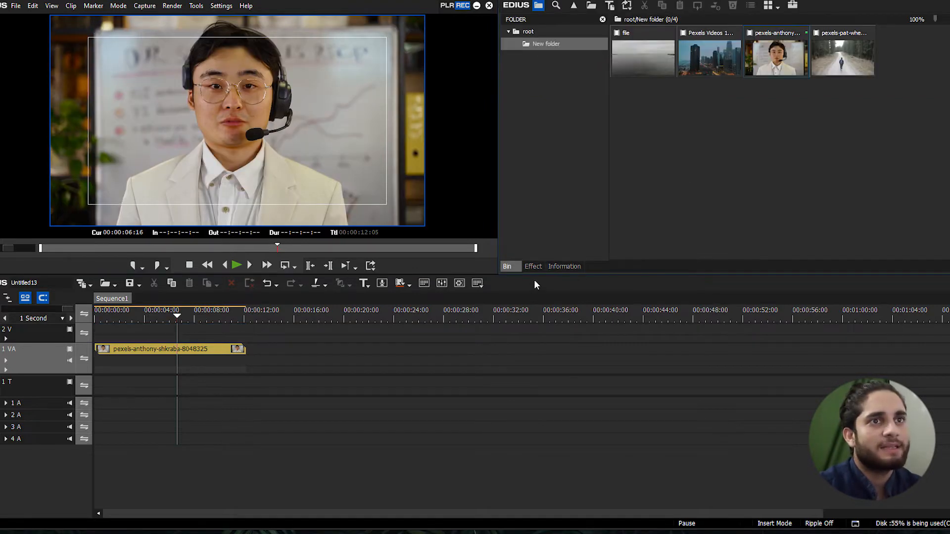
left_click(533, 266)
scroll(781, 227, "down", 2)
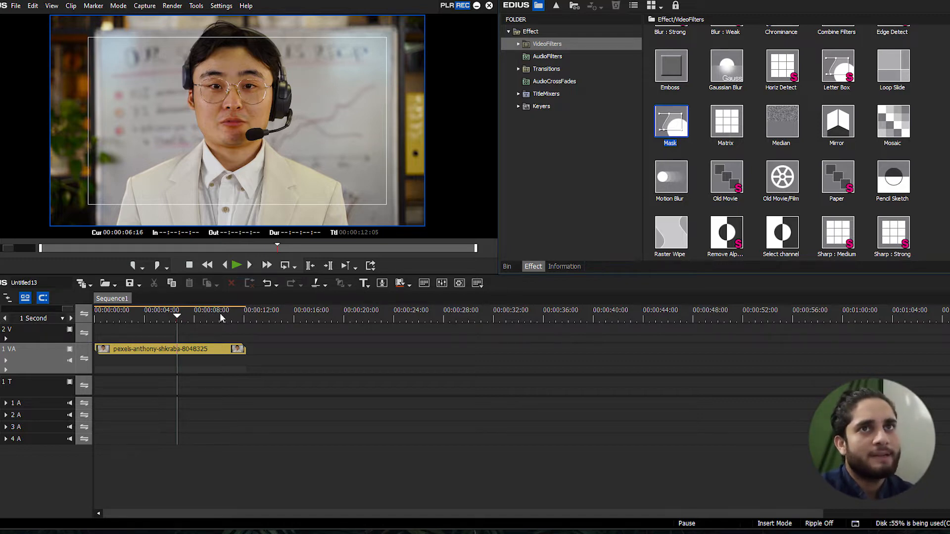
left_click_drag(216, 315, 269, 315)
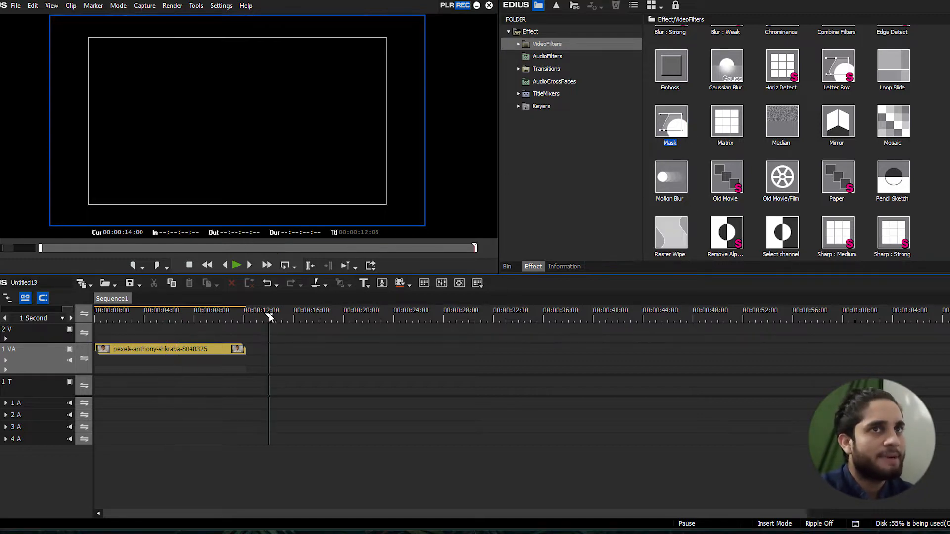
left_click(507, 266)
left_click_drag(842, 57, 272, 351)
key("space")
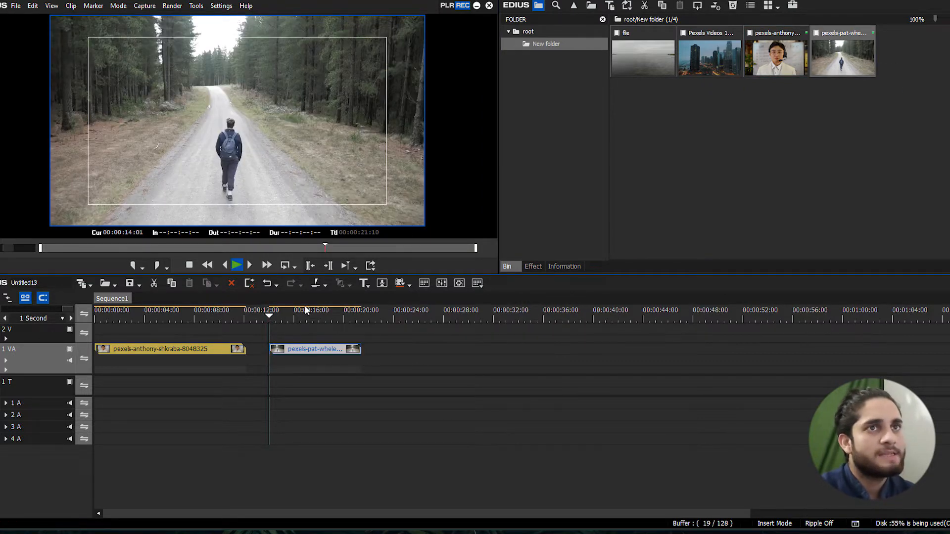
left_click(272, 314)
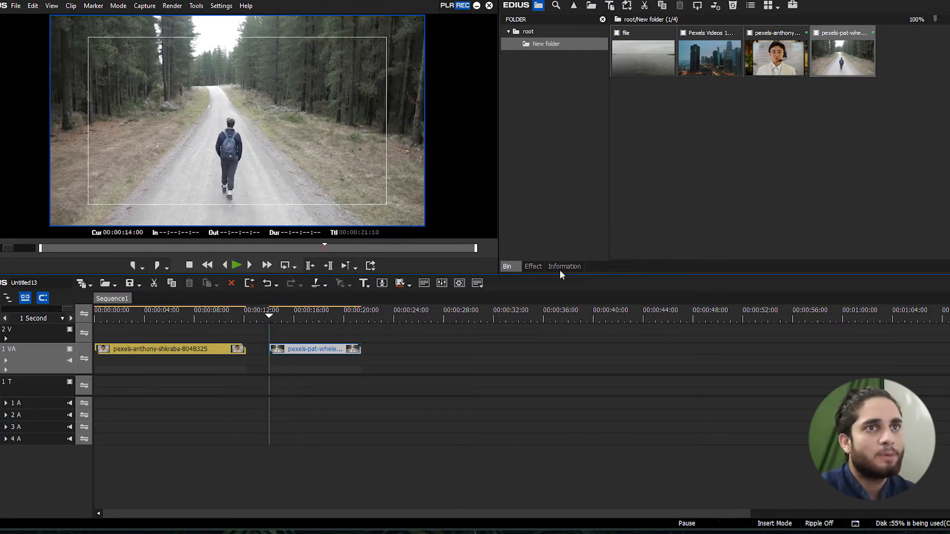
Apply the Motion Blur video filter to the forest-road clip and play back the result
left_click(532, 267)
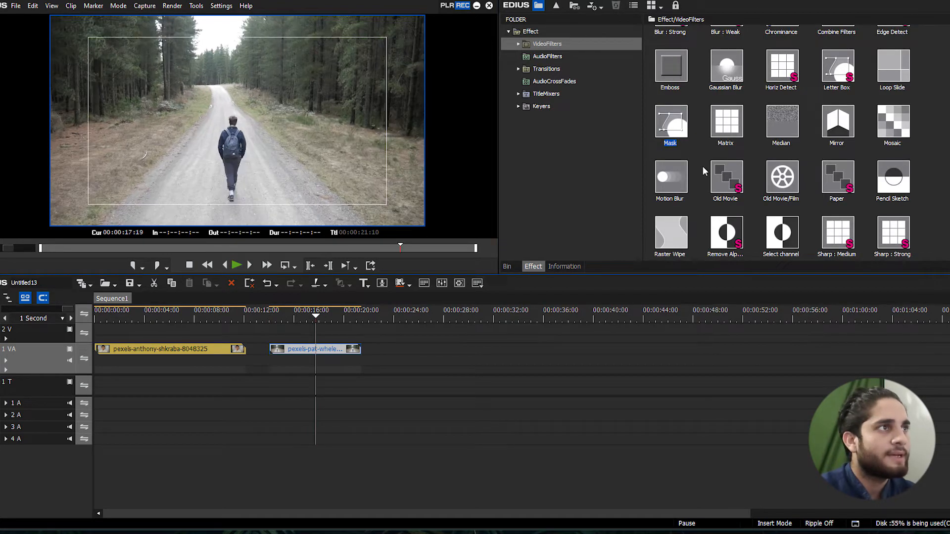
left_click_drag(679, 177, 316, 349)
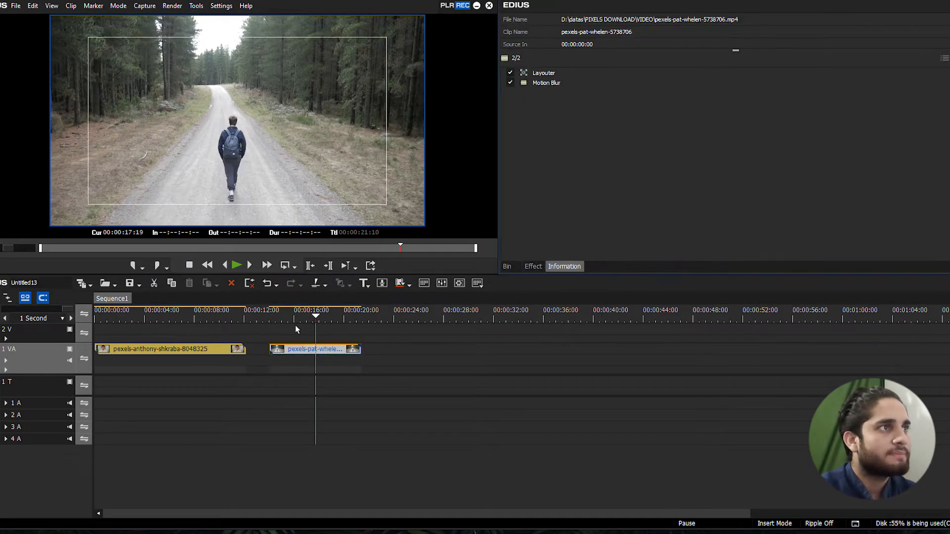
left_click(276, 319)
key("space")
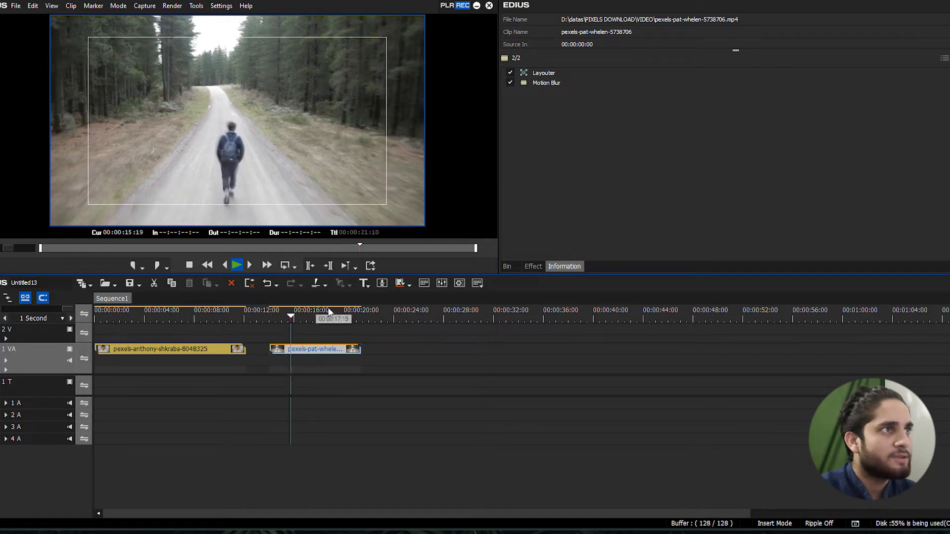
left_click(284, 316)
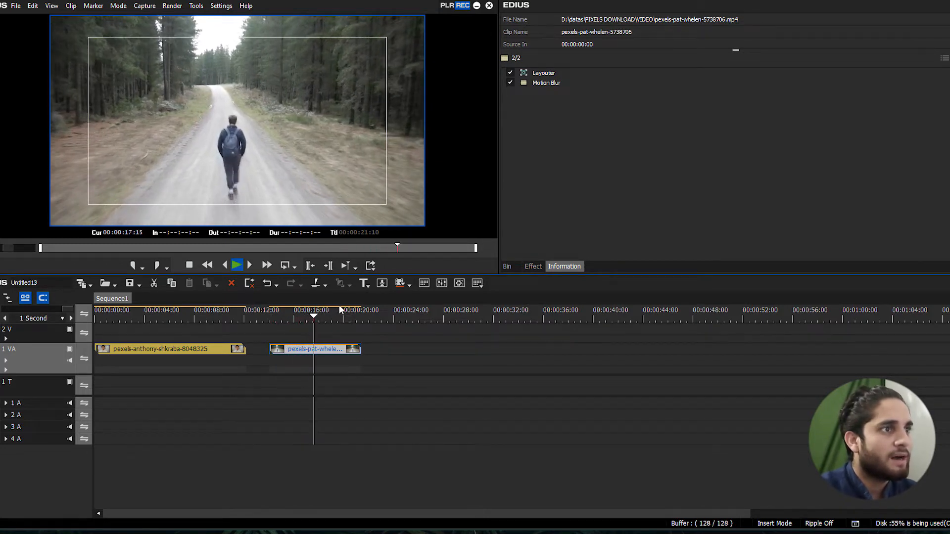
left_click(290, 314)
Review the Motion Blur filter's ratio setting, accept it and play the forest-road clip again
double_click(545, 82)
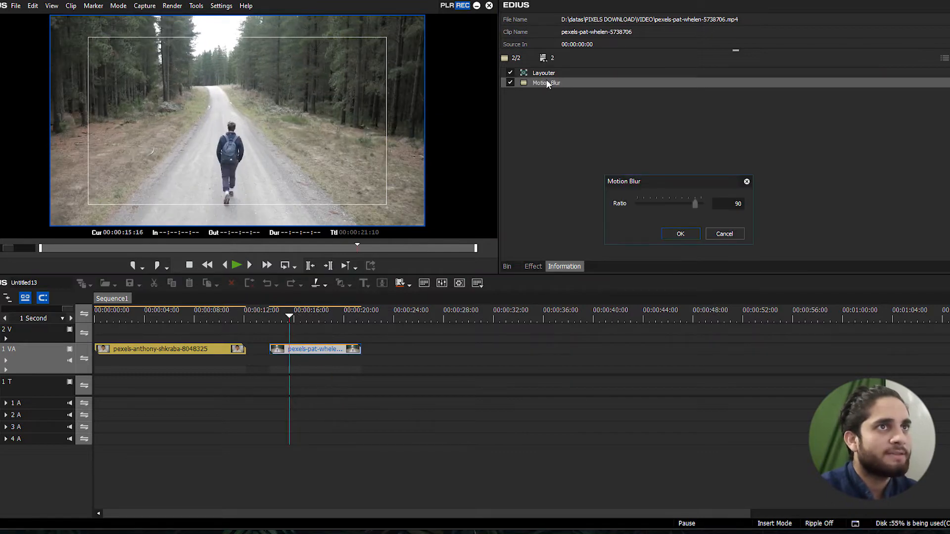
left_click(680, 234)
key("space")
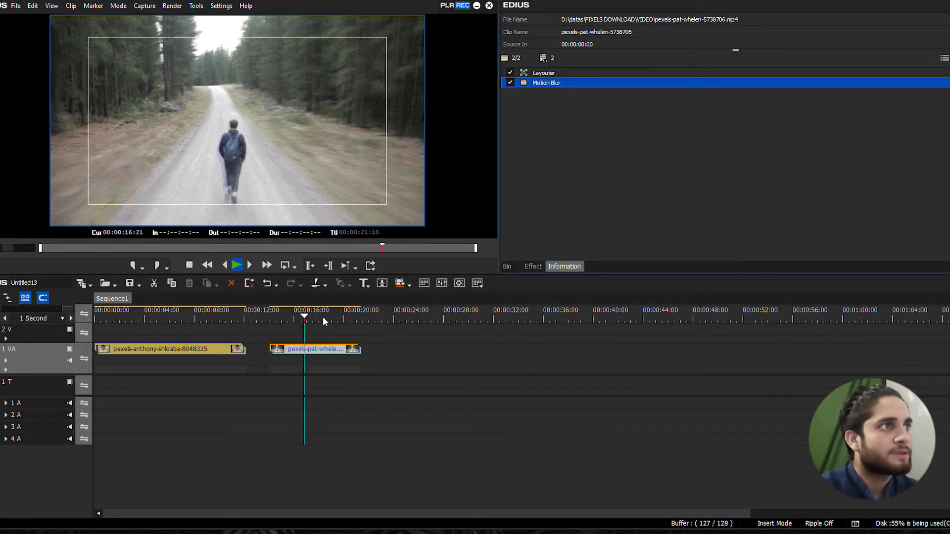
left_click(297, 317)
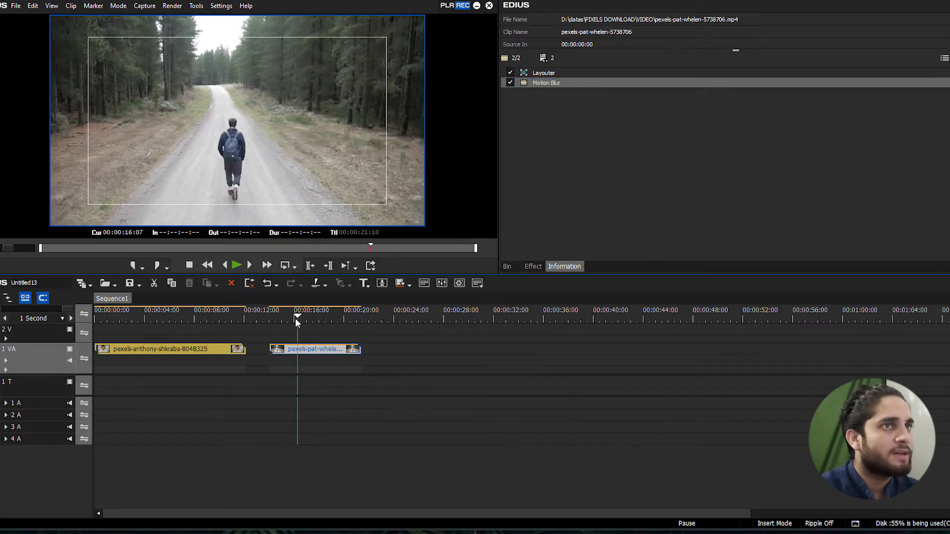
Set the Motion Blur ratio to 36 and play back the forest-road clip from near its start
left_click(280, 317)
double_click(561, 82)
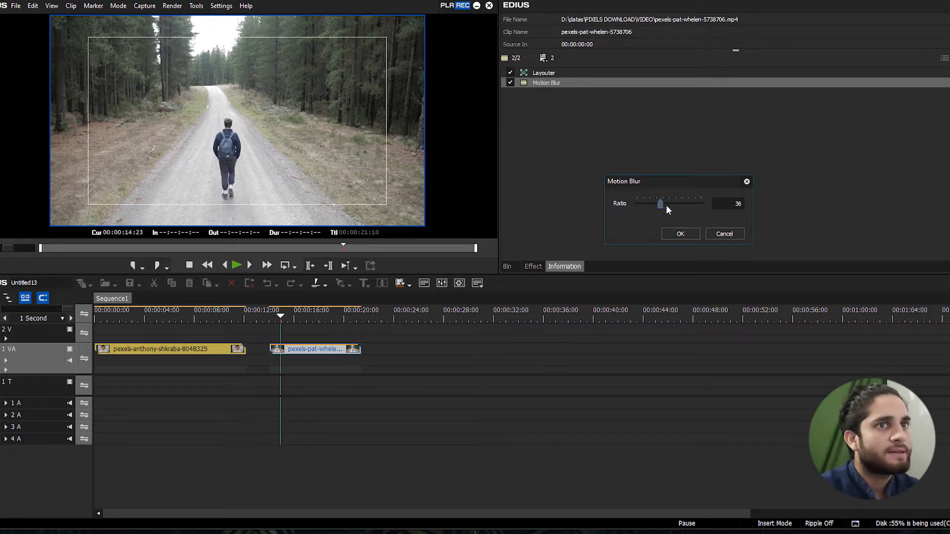
left_click(679, 234)
key("space")
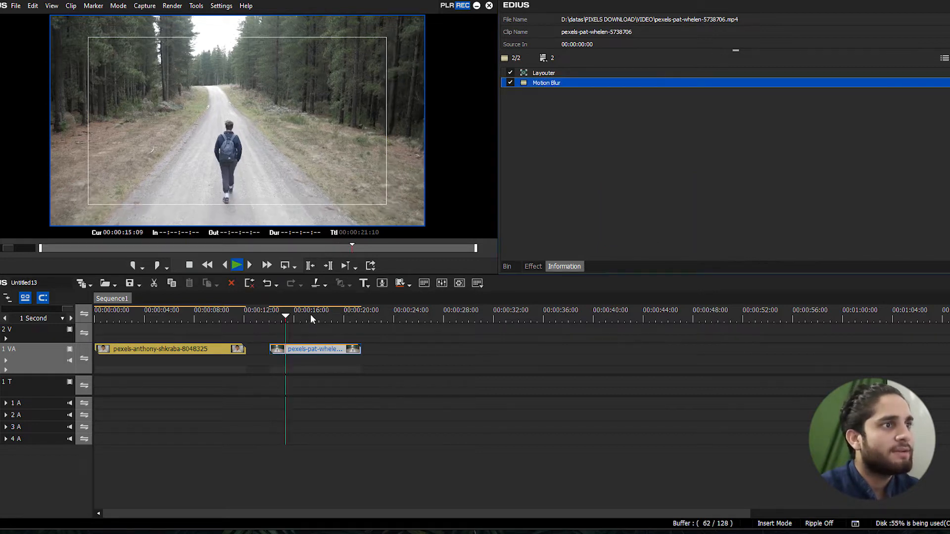
left_click_drag(319, 315, 334, 316)
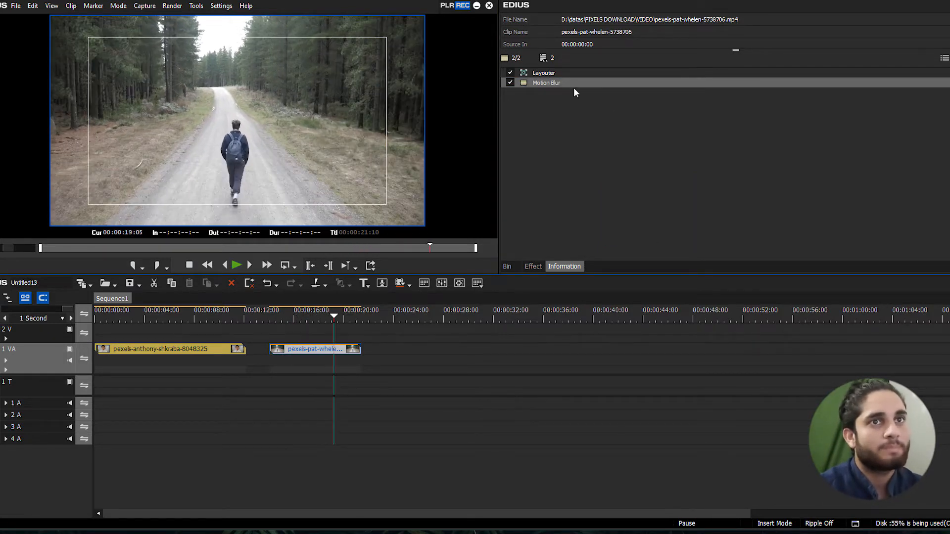
Replace the Motion Blur filter on the forest-road clip with the Old Movie video filter
left_click(569, 83)
key("Delete")
left_click(533, 267)
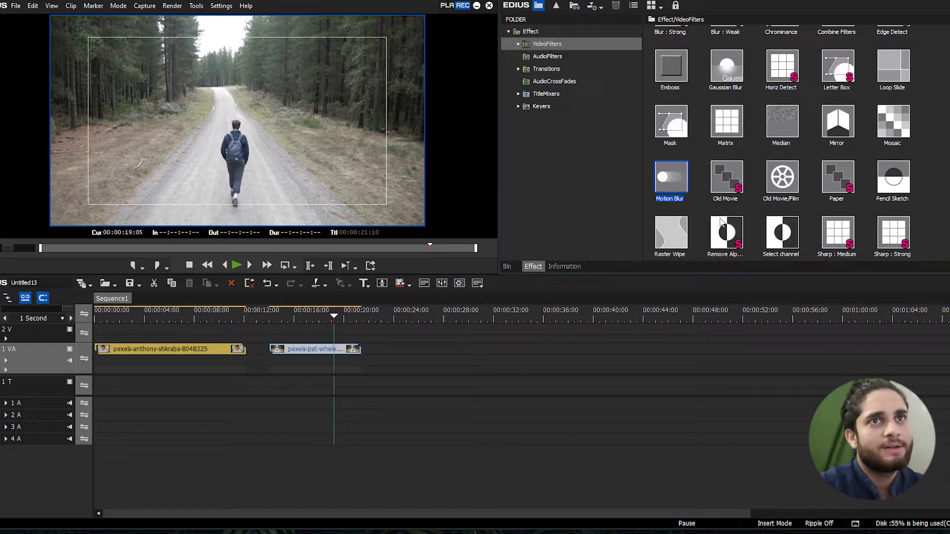
scroll(786, 192, "down", 2)
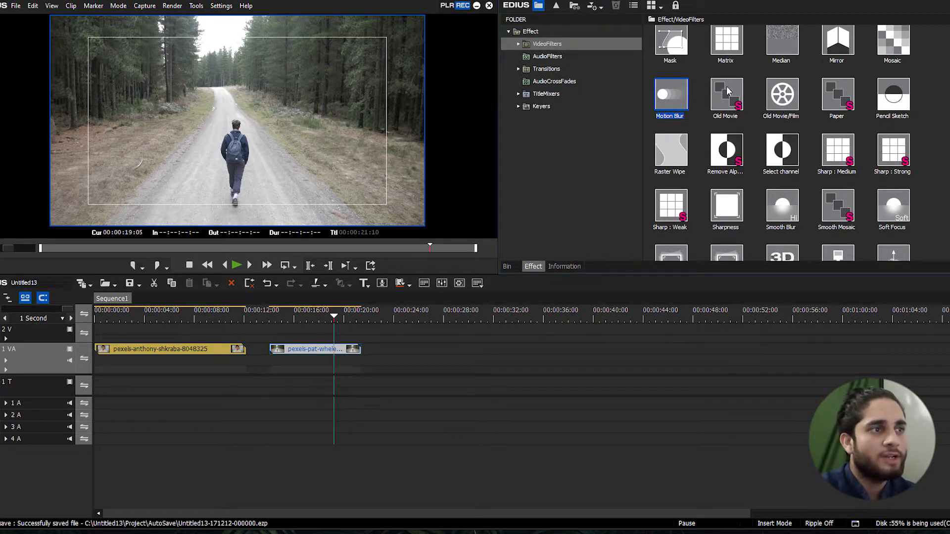
left_click_drag(727, 91, 347, 350)
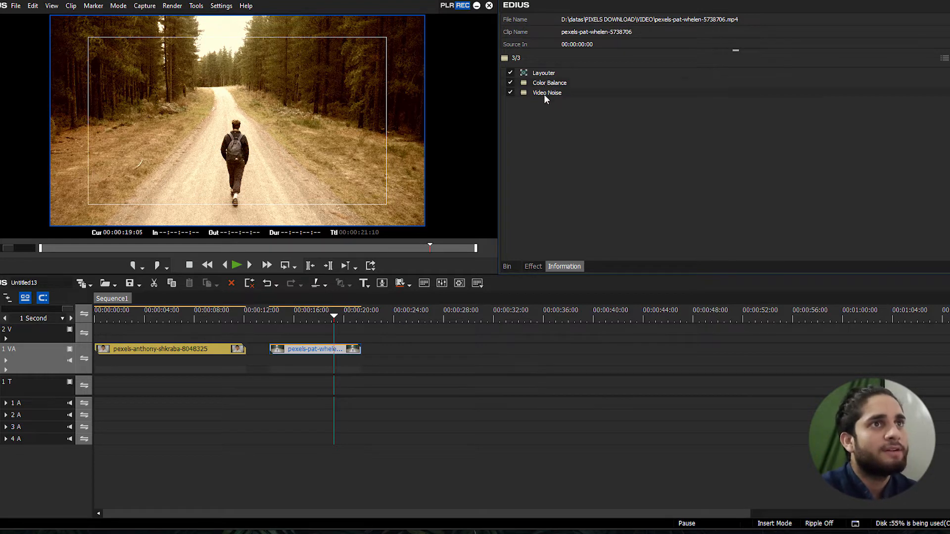
In the Old Movie effect's Color Balance filter, set Chroma to -73, Bright to -40 and Contrast to -30
double_click(546, 84)
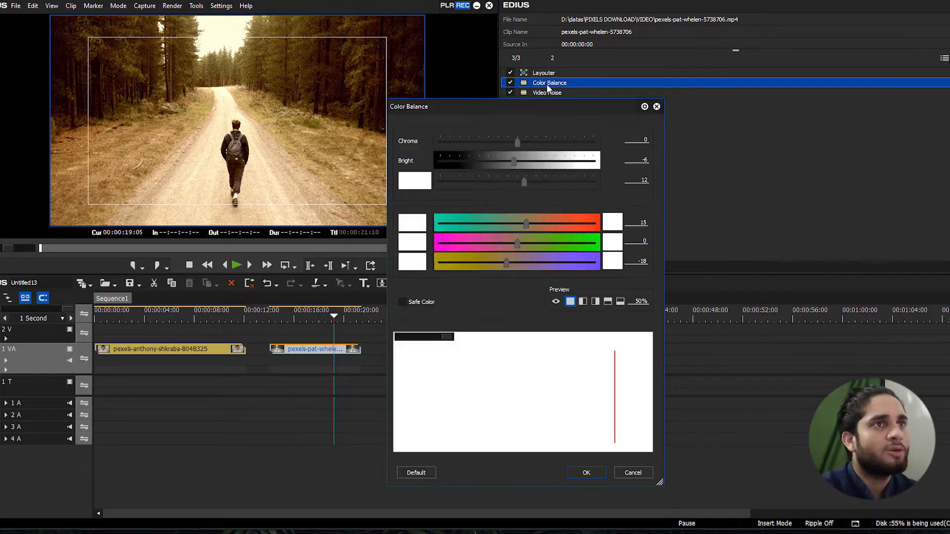
left_click_drag(544, 104, 652, 105)
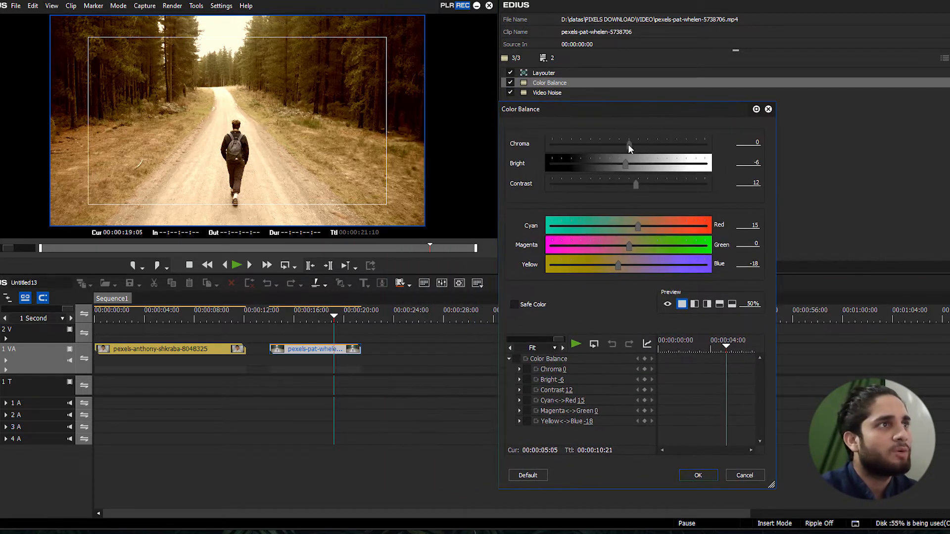
left_click_drag(627, 143, 584, 146)
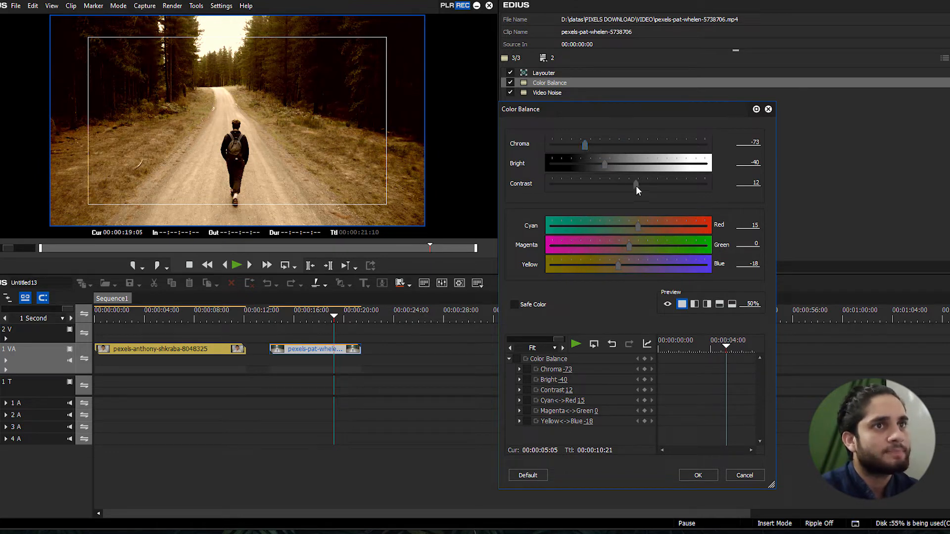
left_click_drag(636, 186, 610, 182)
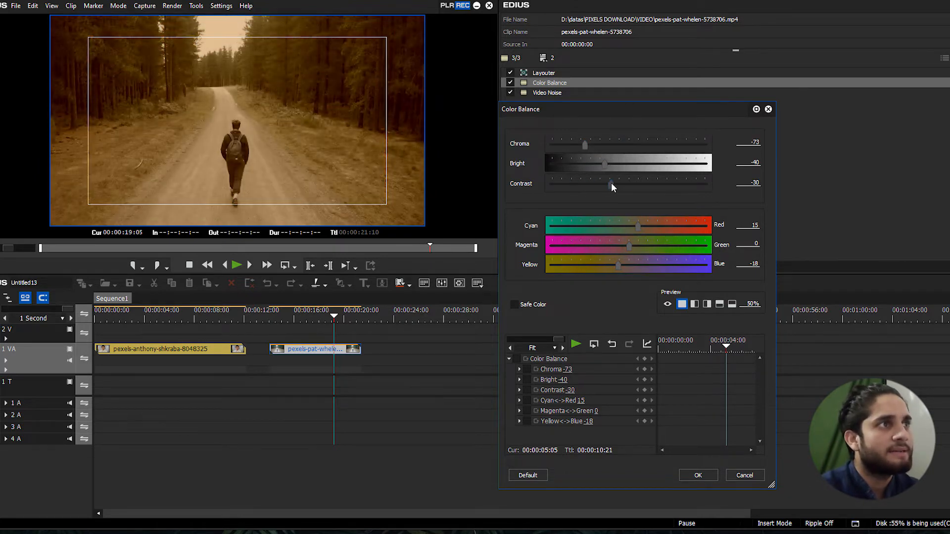
left_click(697, 475)
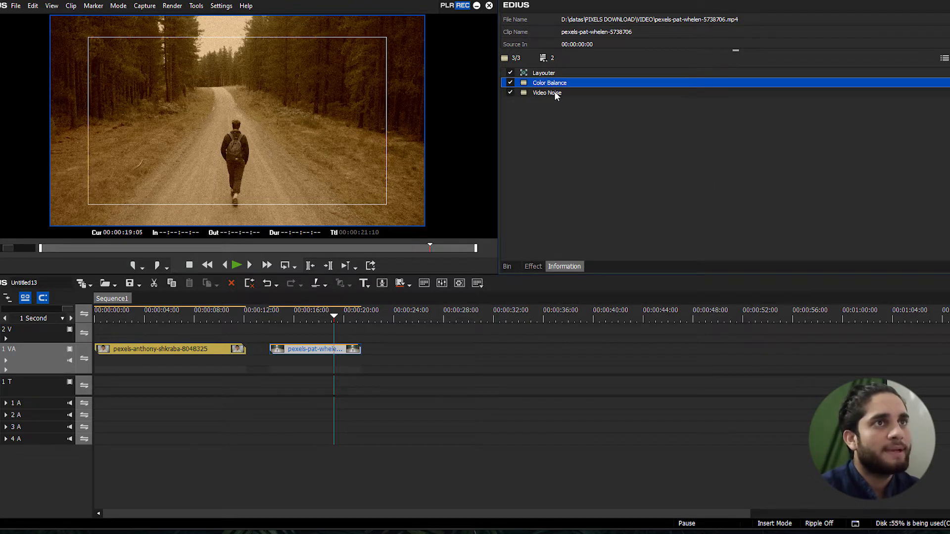
In the Video Noise filter, set the ratio to 53 and toggle Grayscale noise off and on again
double_click(554, 93)
left_click_drag(521, 36, 545, 33)
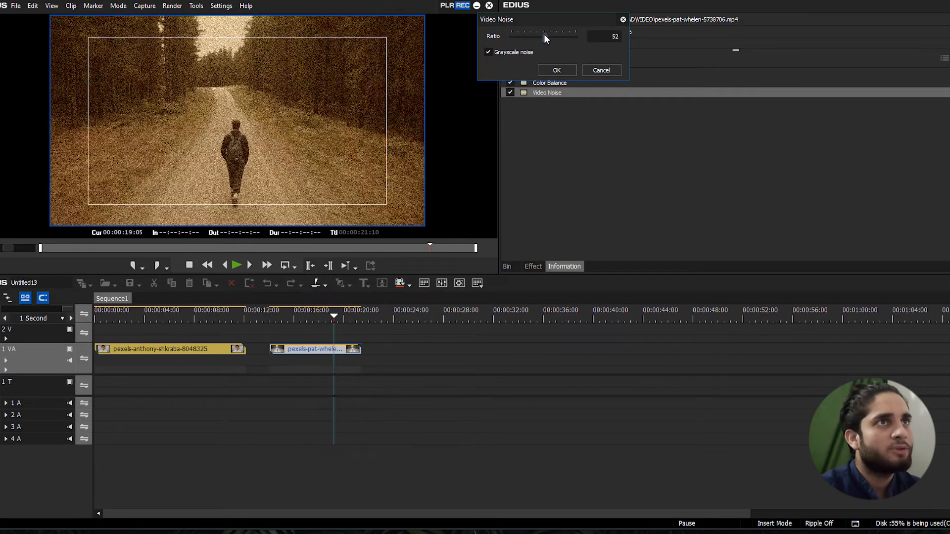
left_click(488, 52)
left_click(487, 52)
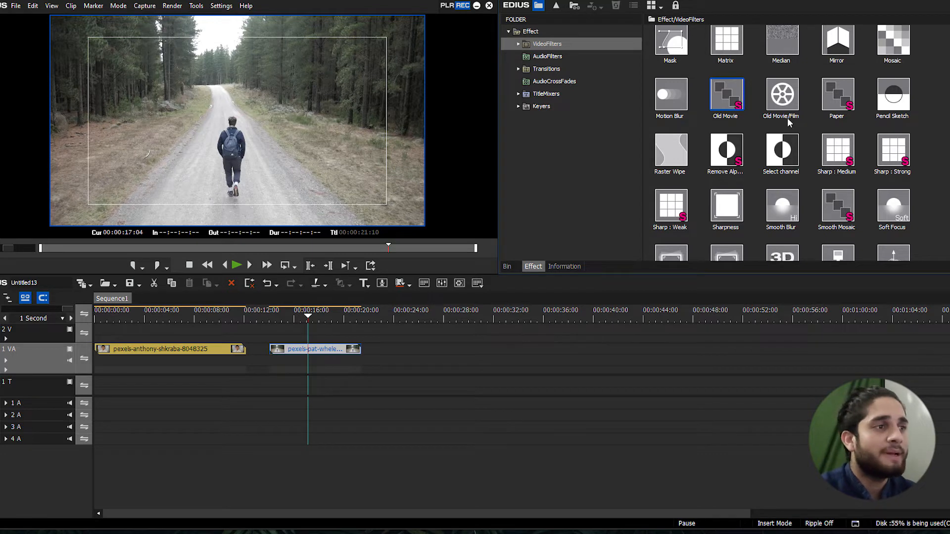
Apply the Old Movie/Film video filter to the forest-road clip and open its settings
left_click_drag(782, 97, 331, 353)
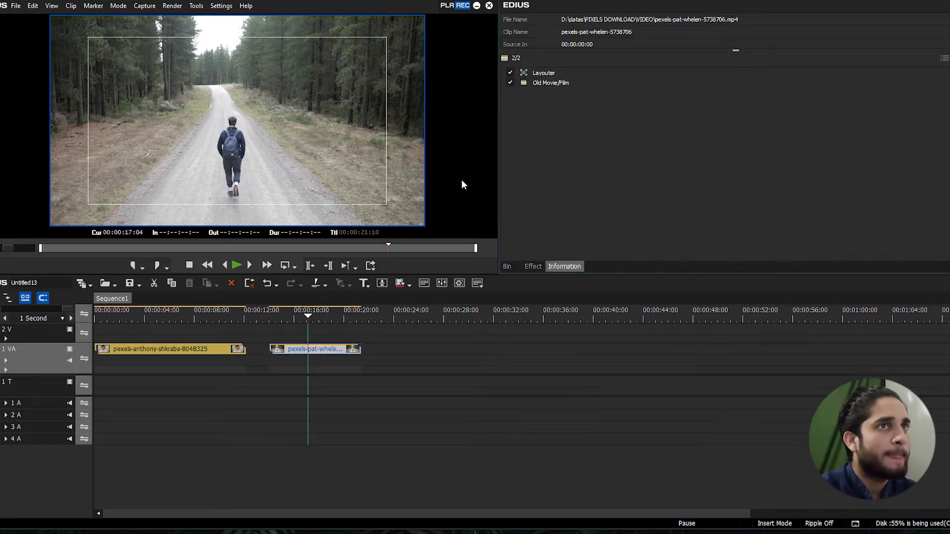
double_click(568, 84)
left_click_drag(590, 67, 518, 60)
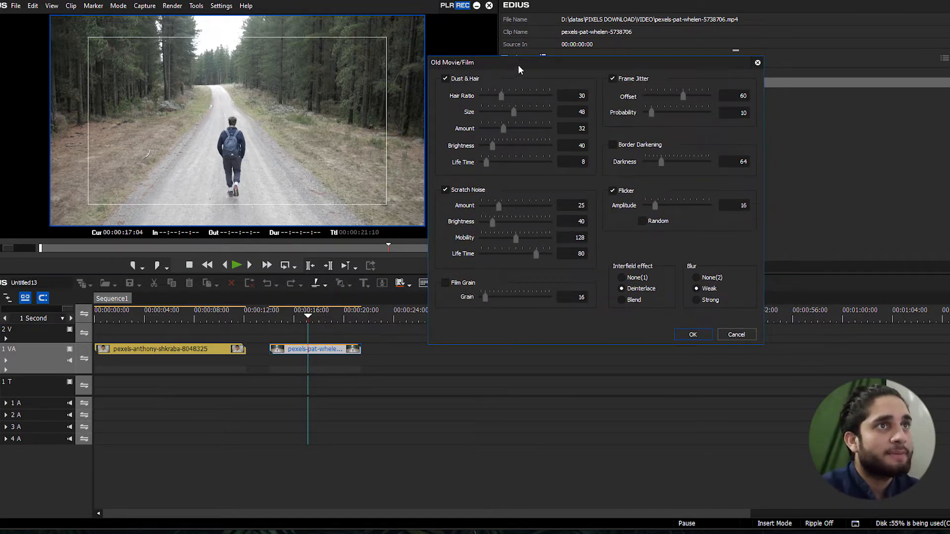
In Old Movie/Film, set Dust & Hair to ratio 44, amount 37, brightness 62, life time 22; scratch mobility 96, life time 71; grain 49; jitter probability 22
left_click_drag(518, 69, 545, 101)
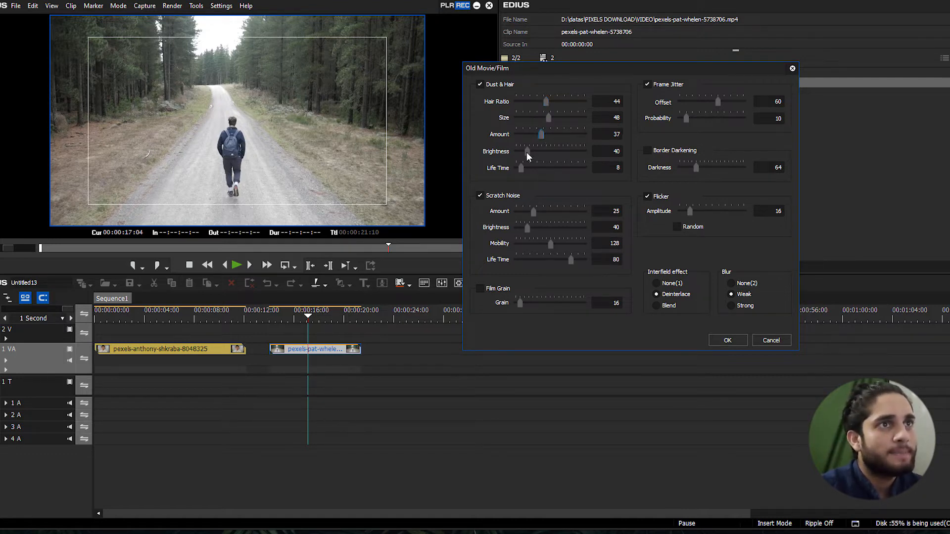
mouse_move(526, 152)
left_mouse_down()
mouse_move(521, 168)
mouse_move(534, 166)
left_mouse_up()
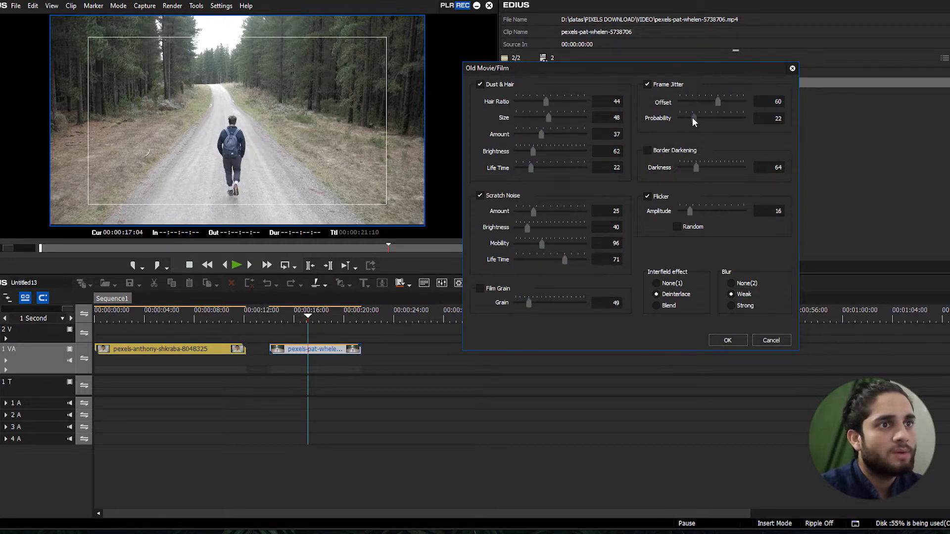
left_click(727, 341)
Play back the forest-road clip from several points to check the old-film effect, then select the Old Movie/Film filter
left_click(289, 317)
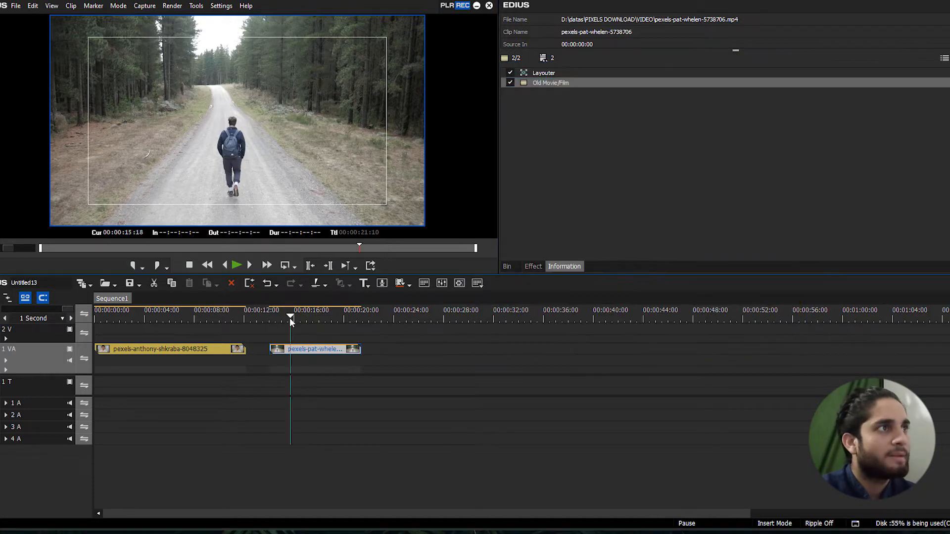
key("space")
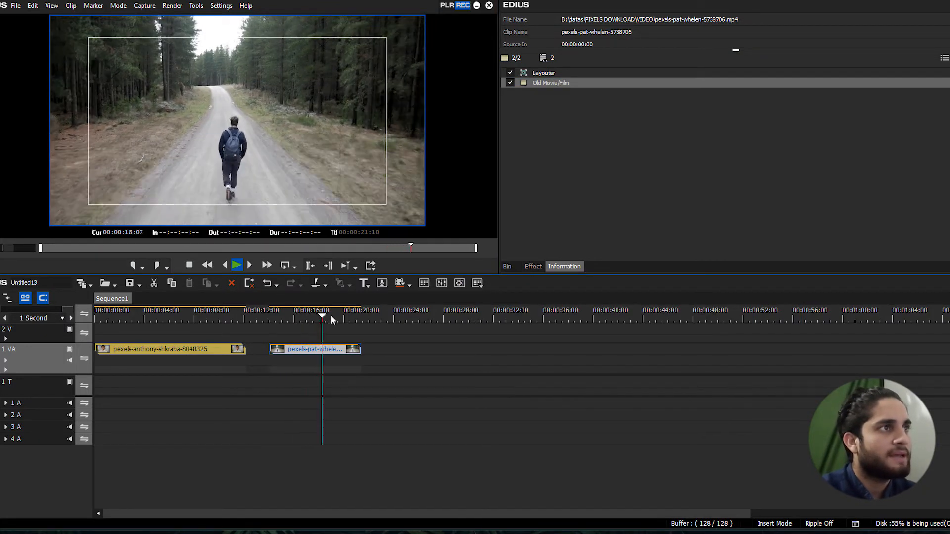
left_click(298, 314)
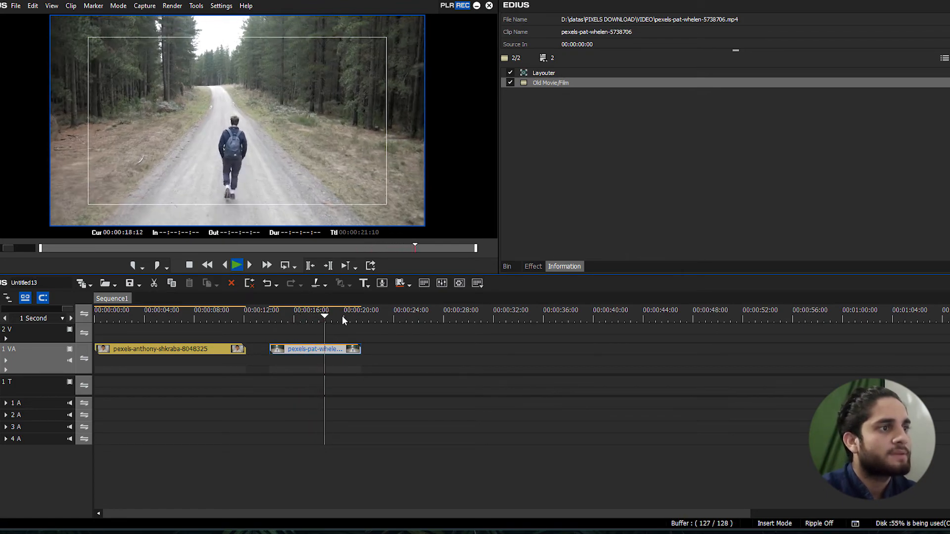
left_click(329, 314)
left_click(290, 313)
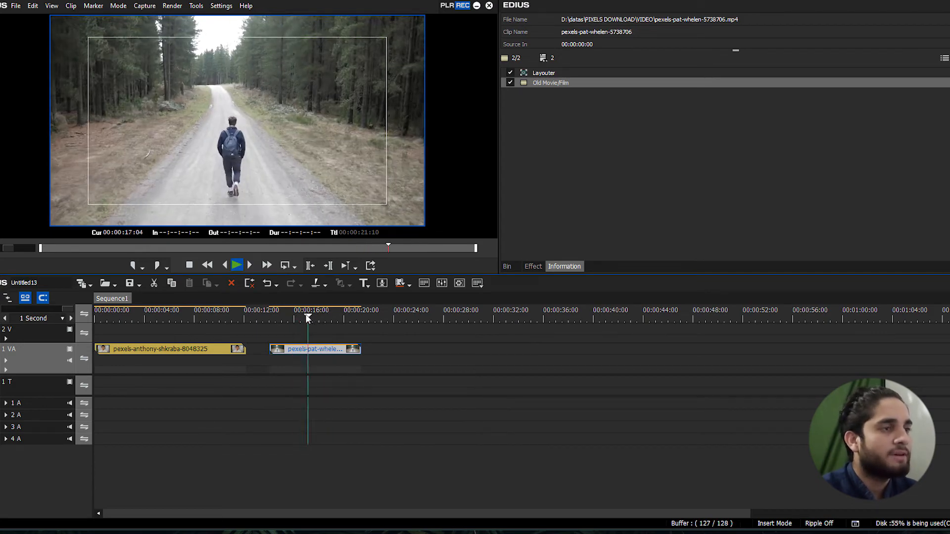
mouse_move(308, 318)
left_mouse_down()
mouse_move(280, 323)
mouse_move(299, 313)
left_mouse_up()
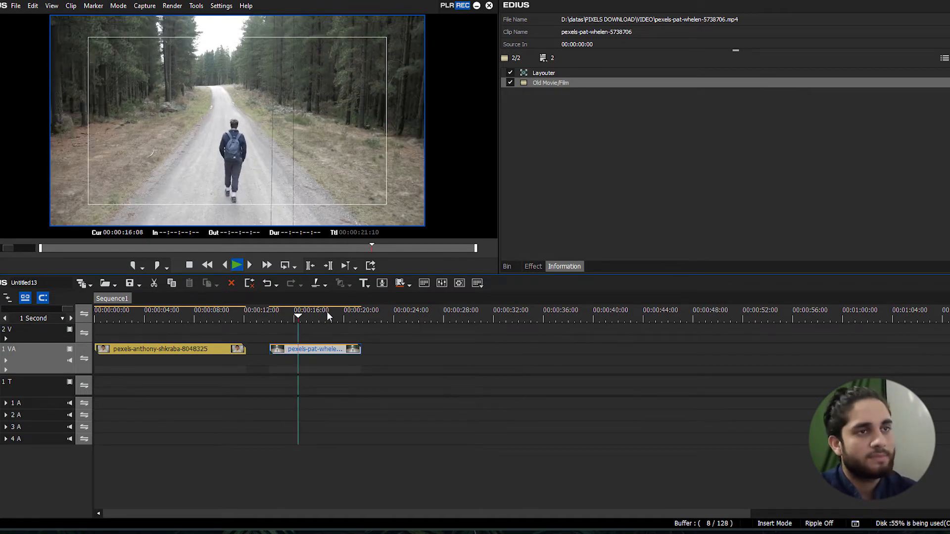
left_click(559, 83)
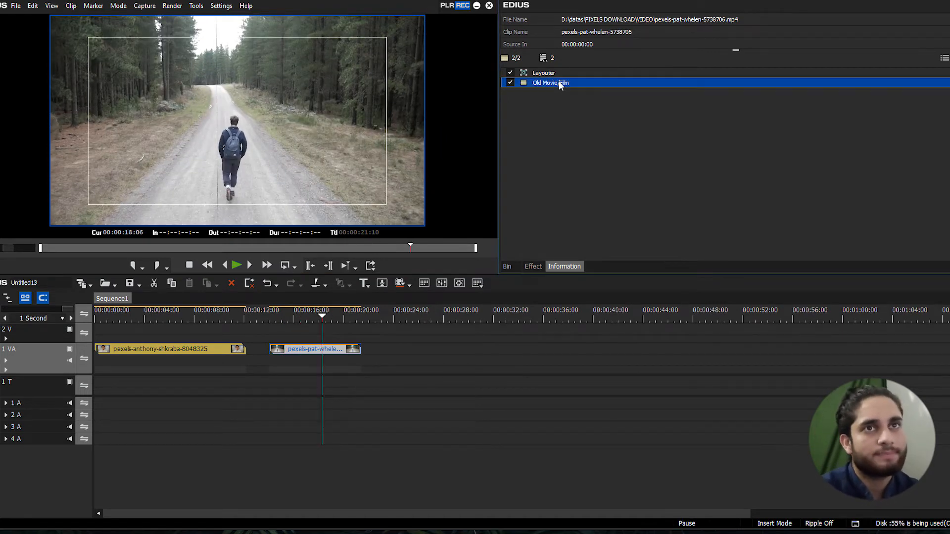
Replace the Old Movie/Film filter on the forest-road clip with Pencil Sketch and open its settings
key("Delete")
left_click(532, 266)
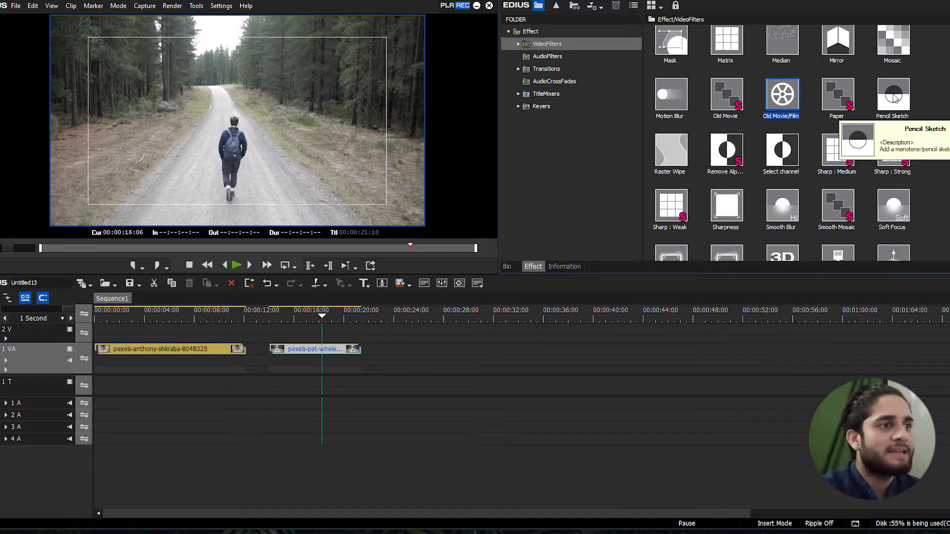
mouse_move(893, 99)
left_mouse_down()
mouse_move(821, 173)
mouse_move(325, 356)
left_mouse_up()
left_click_drag(325, 319, 296, 318)
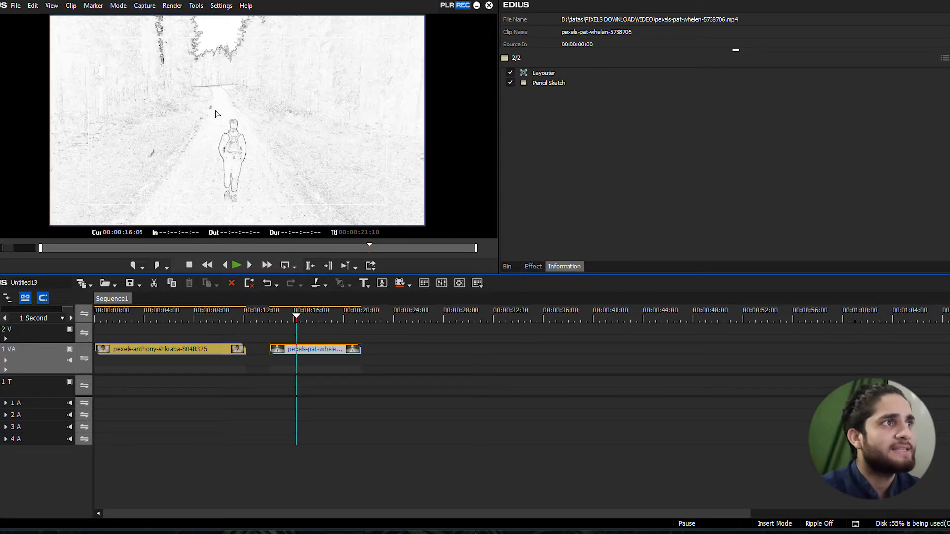
double_click(553, 84)
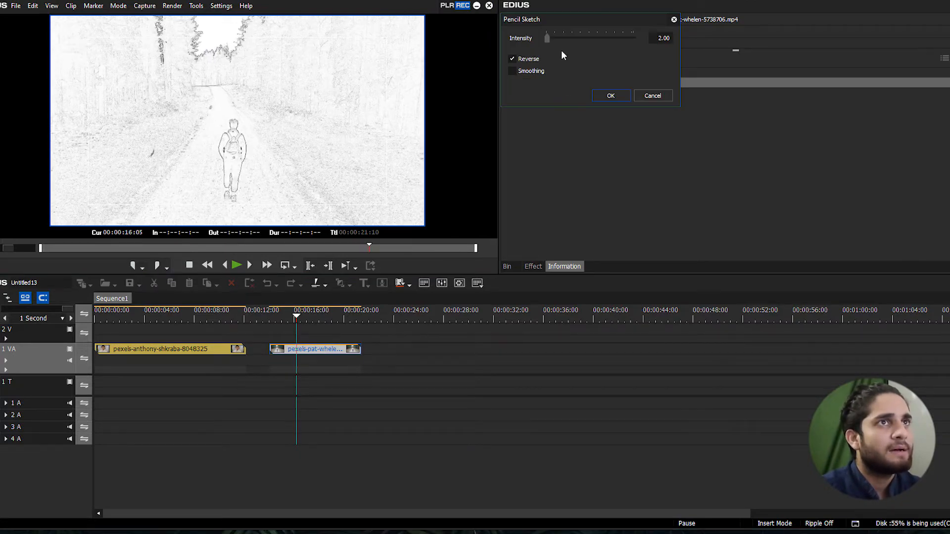
Set the Pencil Sketch intensity to 42.75, try Smoothing and Reverse on and off, and apply with only Reverse enabled
mouse_move(547, 38)
left_mouse_down()
mouse_move(562, 38)
mouse_move(537, 39)
mouse_move(561, 38)
left_mouse_up()
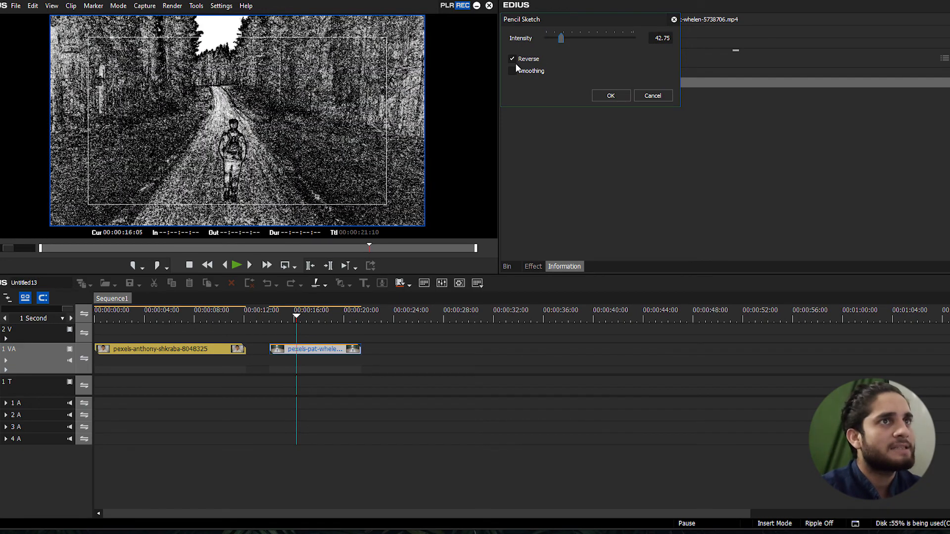
left_click(513, 72)
left_click(513, 72)
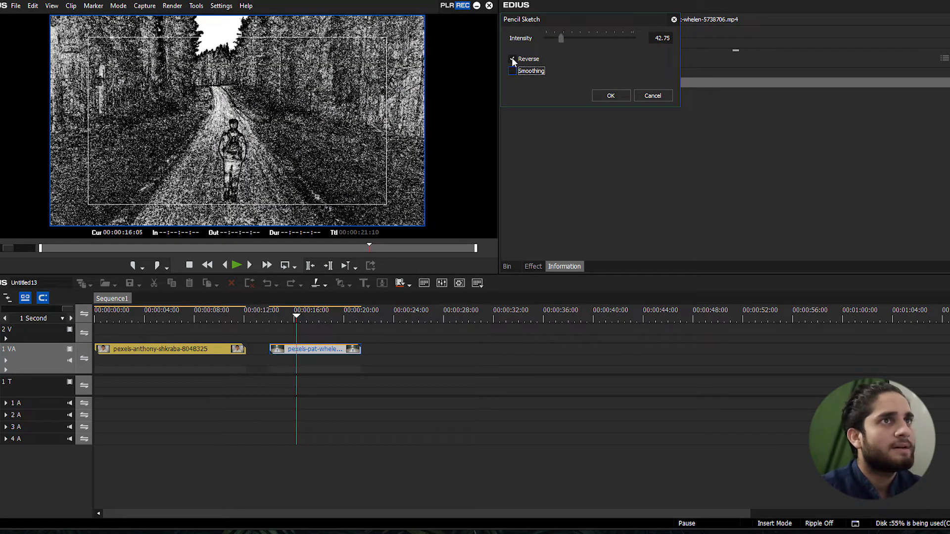
left_click(512, 60)
left_click(512, 59)
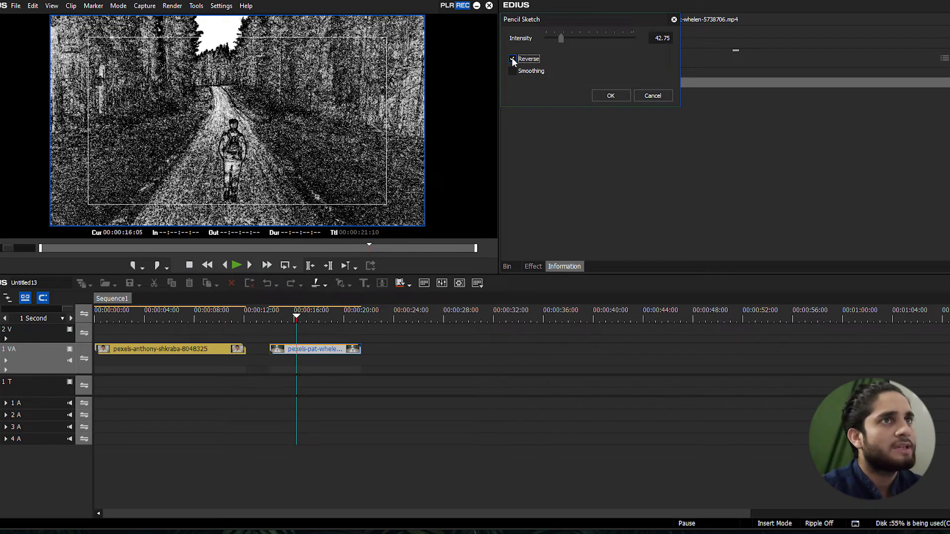
left_click(511, 59)
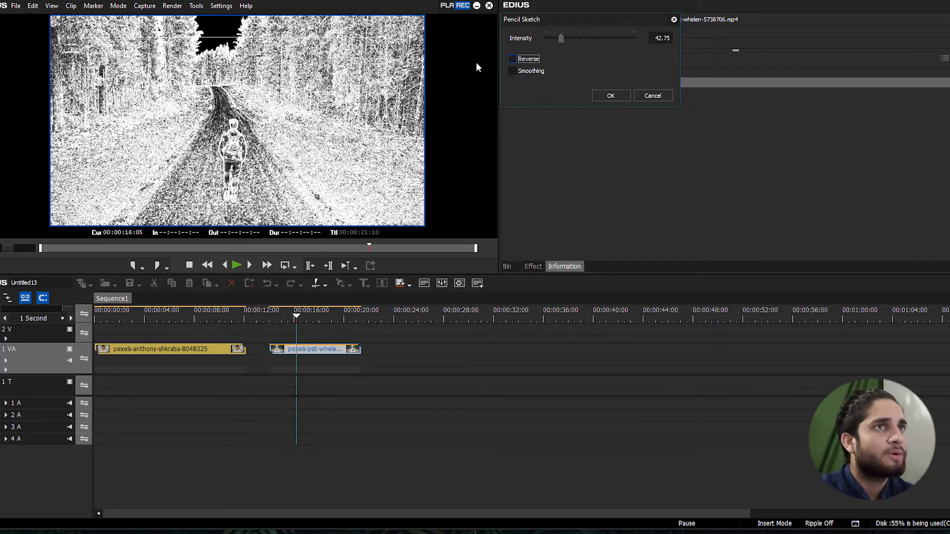
left_click(513, 58)
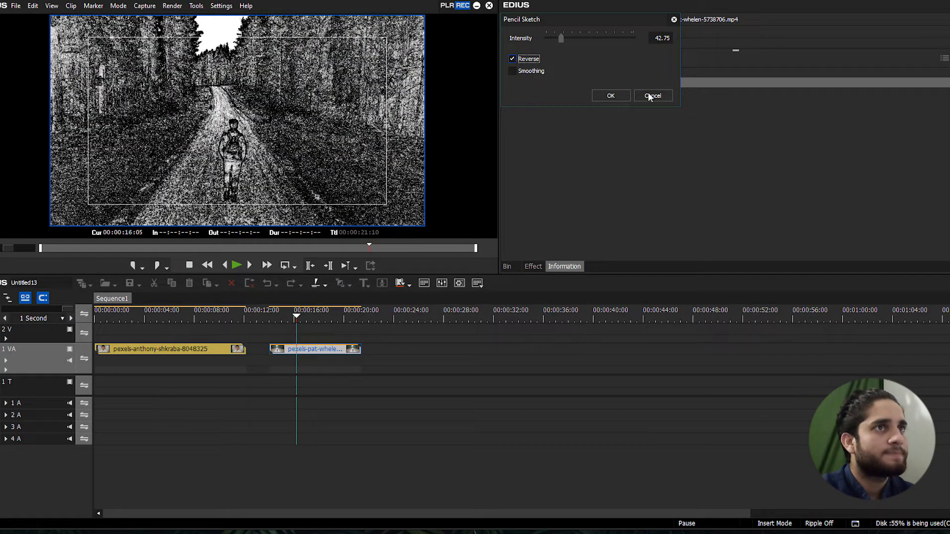
left_click(611, 96)
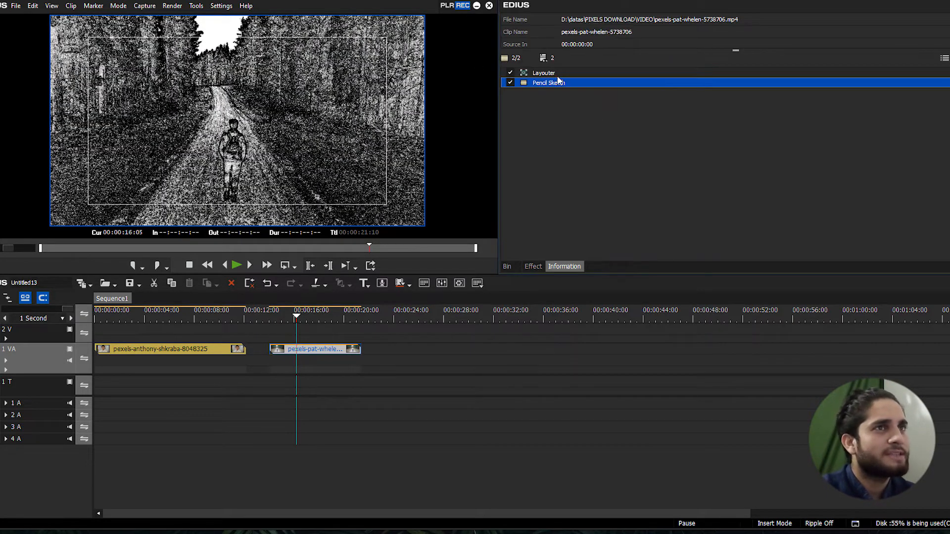
Replace the Pencil Sketch filter on the forest-road clip with the Raster Wipe filter
key("Delete")
left_click(533, 266)
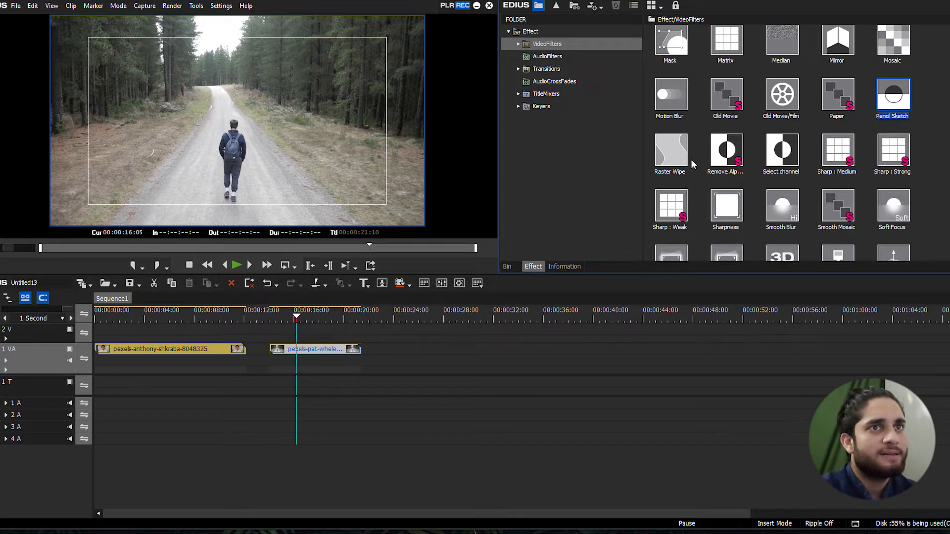
mouse_move(679, 153)
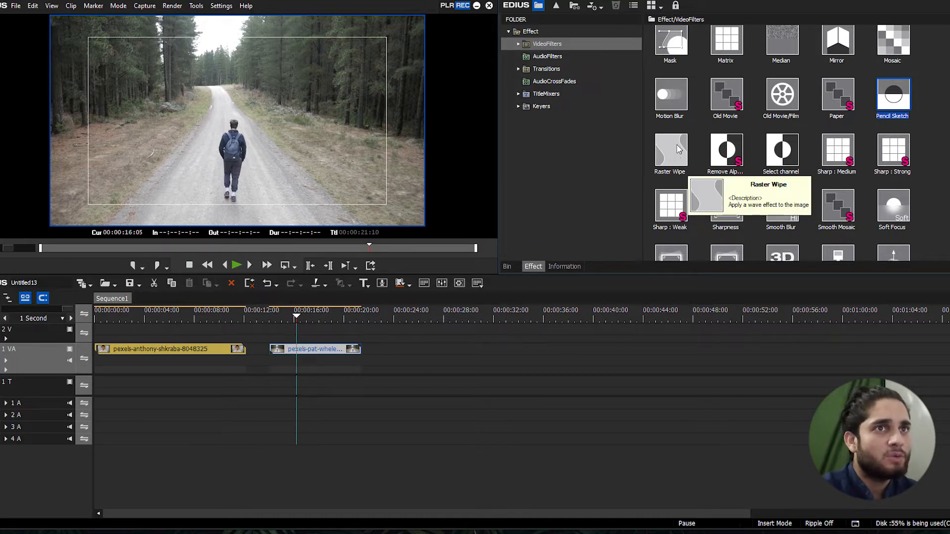
mouse_move(679, 153)
left_mouse_down()
mouse_move(658, 238)
mouse_move(297, 353)
left_mouse_up()
Play back and scrub the forest-road clip to check the default Raster Wipe wave effect
left_click_drag(296, 315, 280, 315)
key("space")
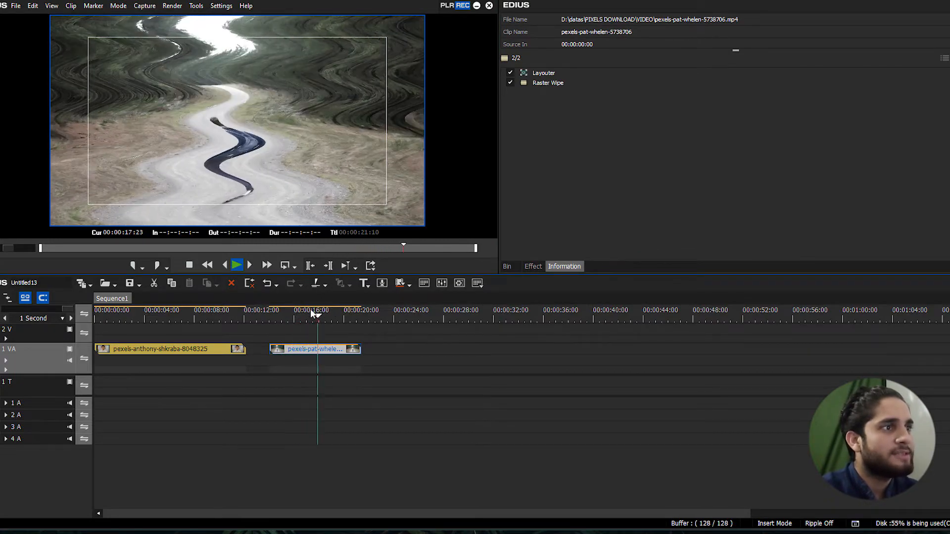
left_click(297, 306)
mouse_move(299, 317)
left_mouse_down()
mouse_move(314, 315)
mouse_move(297, 316)
left_mouse_up()
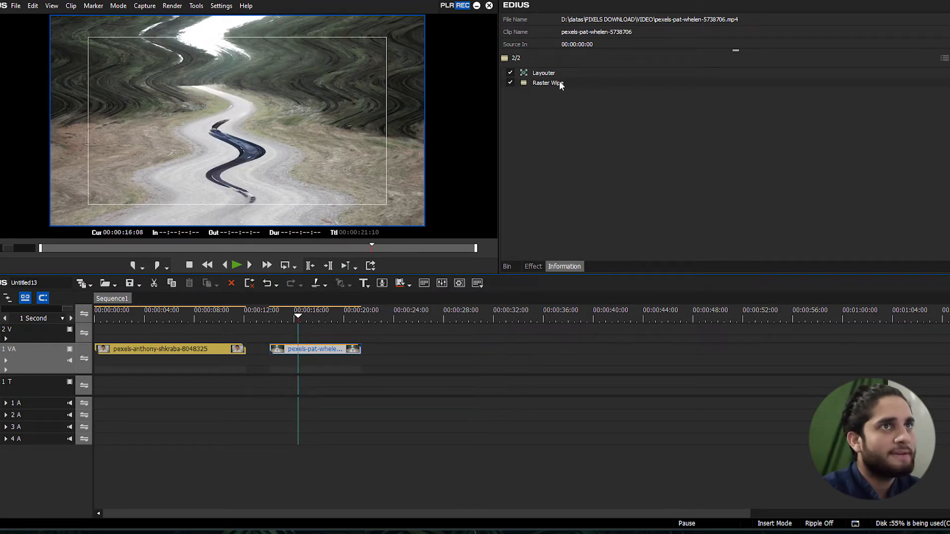
Set Raster Wipe to wavelength 70, amplitude 190 and frequency 23, and apply the settings
mouse_move(561, 85)
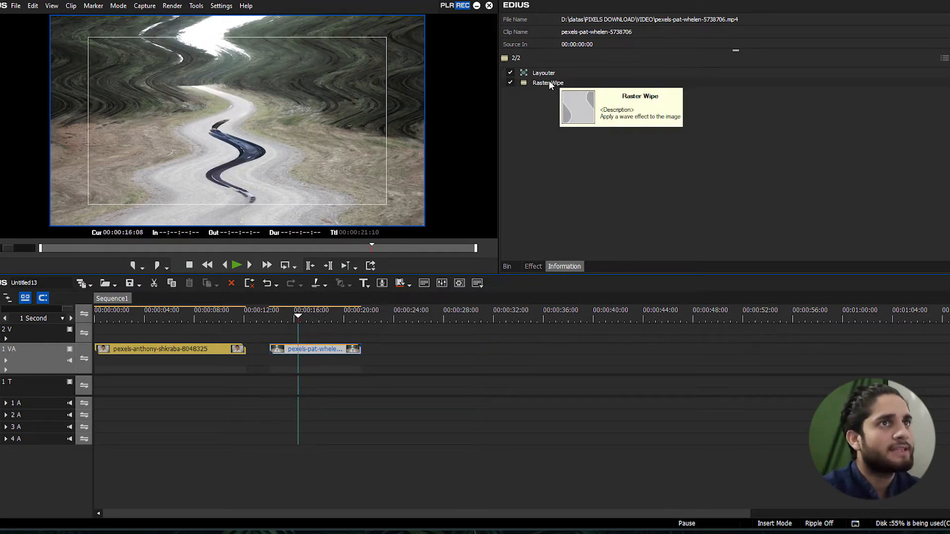
double_click(550, 82)
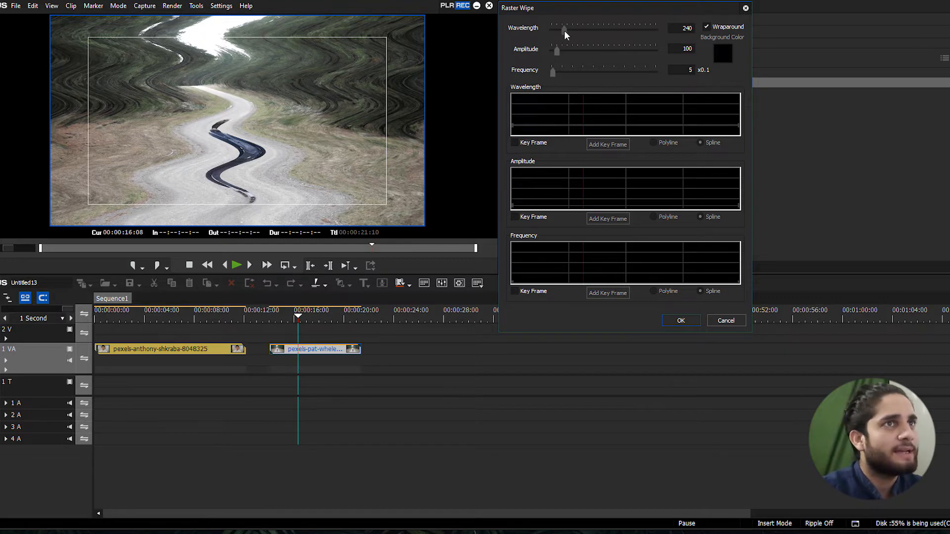
left_click_drag(556, 50, 553, 29)
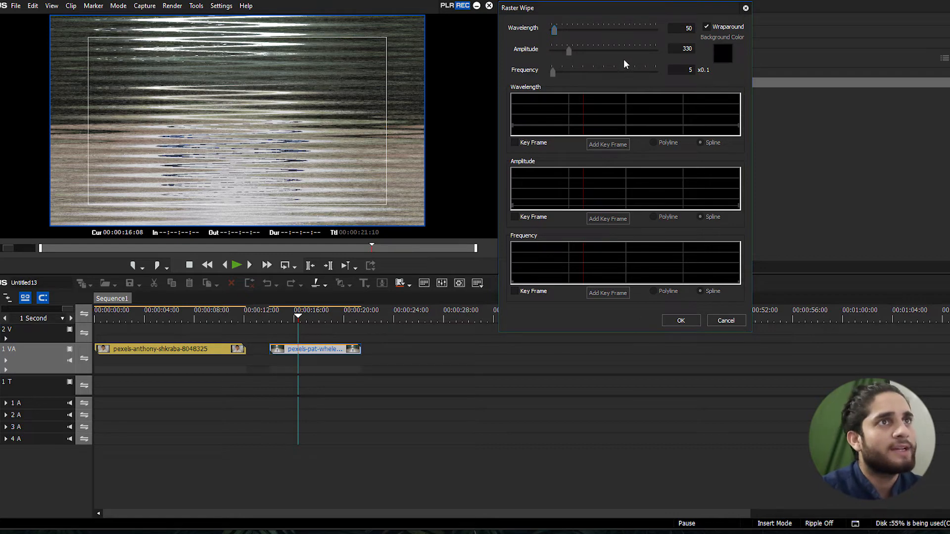
left_click_drag(552, 71, 557, 31)
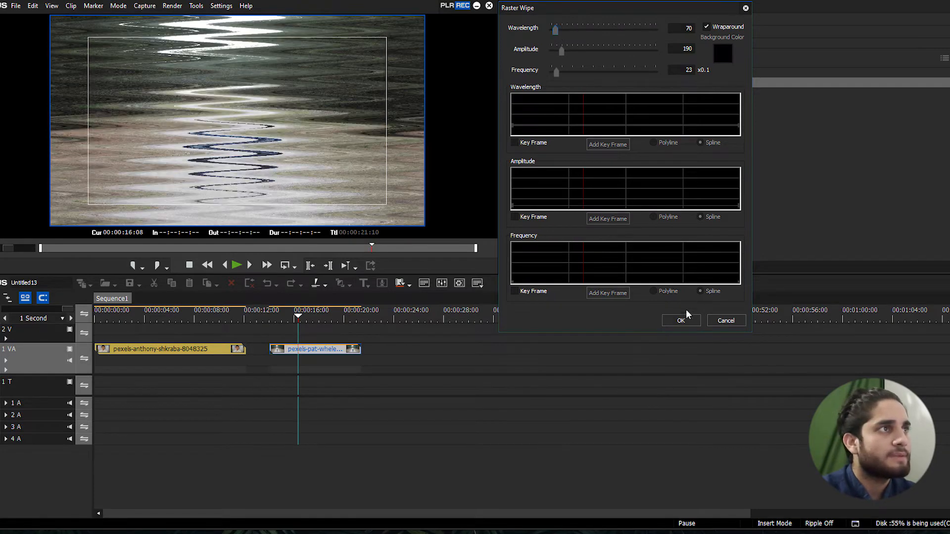
left_click(680, 320)
Scrub through the forest-road clip to check the adjusted Raster Wipe distortion
left_click(281, 311)
mouse_move(280, 311)
left_mouse_down()
mouse_move(310, 311)
mouse_move(298, 313)
left_mouse_up()
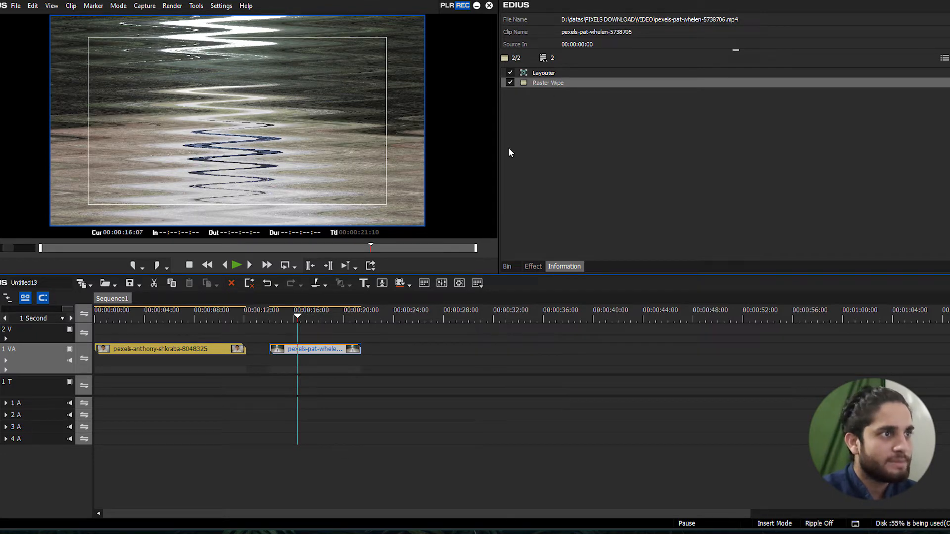
left_click_drag(310, 314, 283, 316)
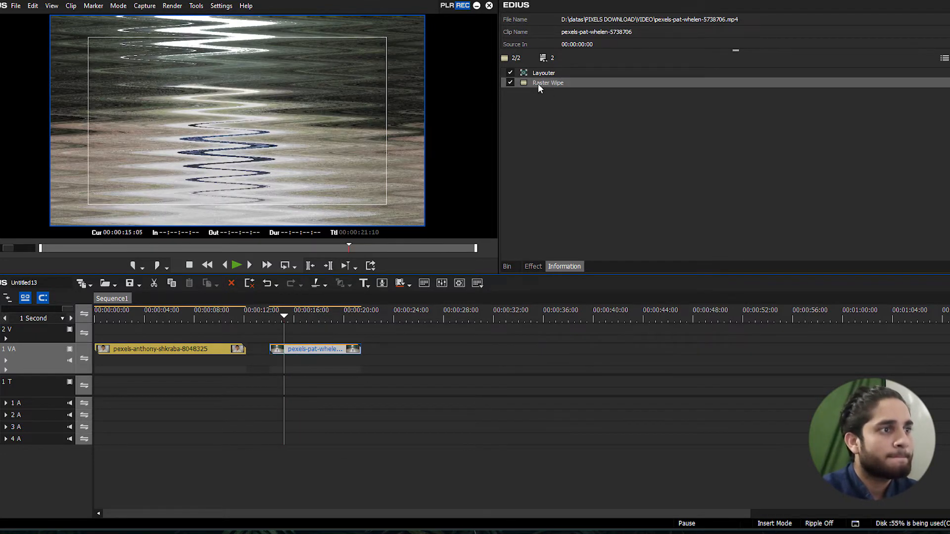
Duplicate the forest-road clip onto track 2 V directly above and remove Raster Wipe from the 1 VA copy
left_click_drag(324, 350, 326, 338)
left_click(327, 353)
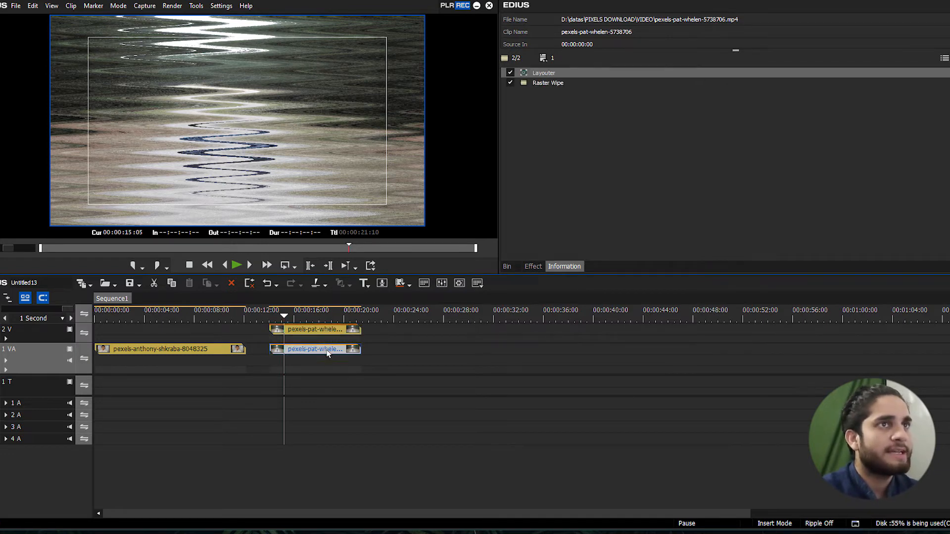
left_click(557, 84)
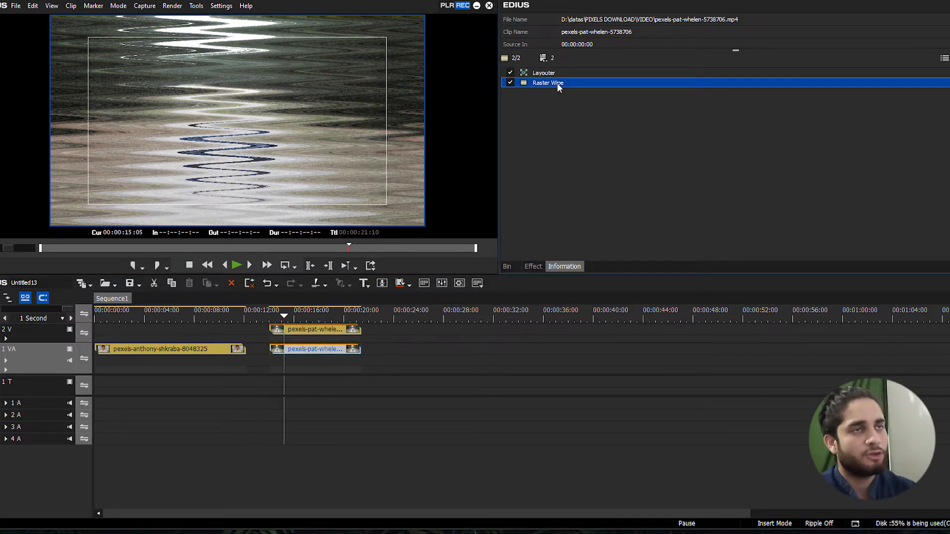
key("Delete")
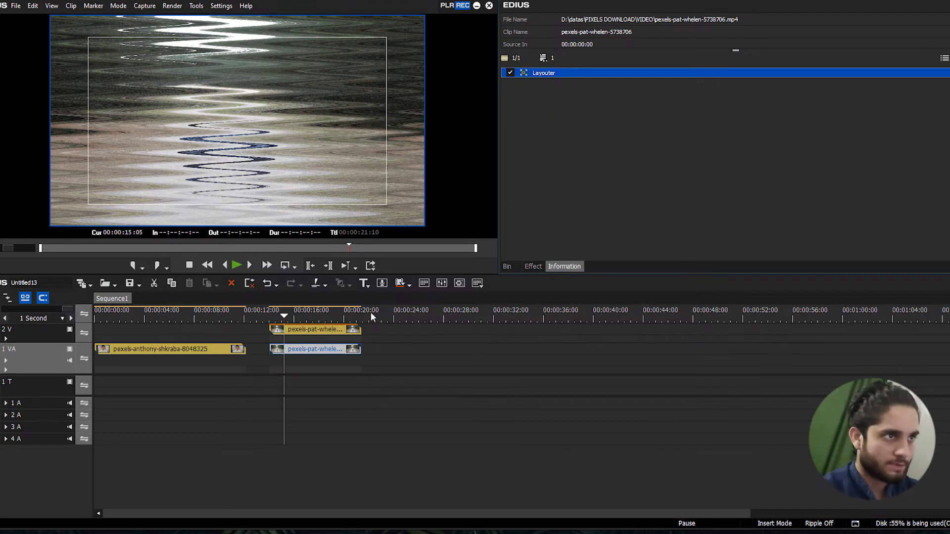
Split the forest-road clip on track 2 V into nine consecutive pieces of about three frames each, with the last cut at 00:00:16:07
left_click(316, 330)
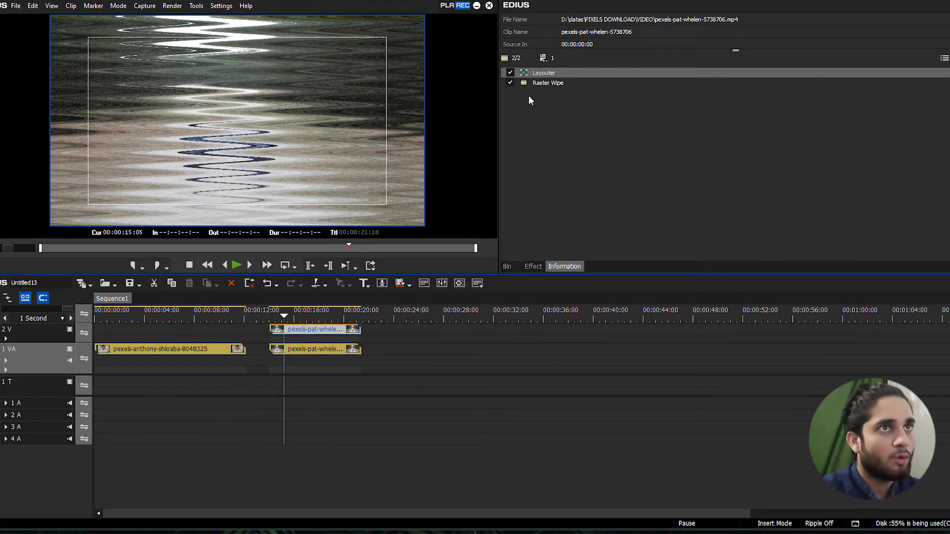
scroll(286, 313, "up", 3)
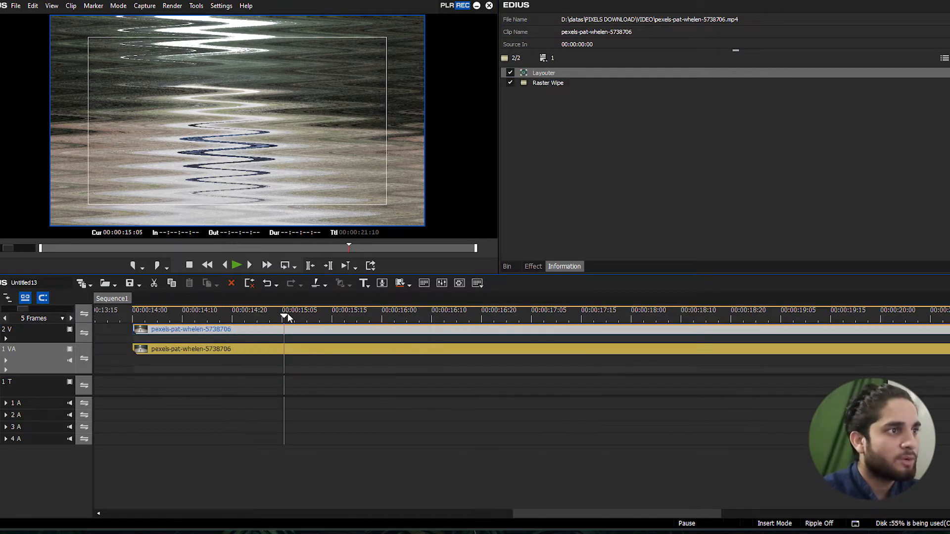
left_click(277, 315)
key("c")
left_click(291, 311)
key("c")
left_click(307, 314)
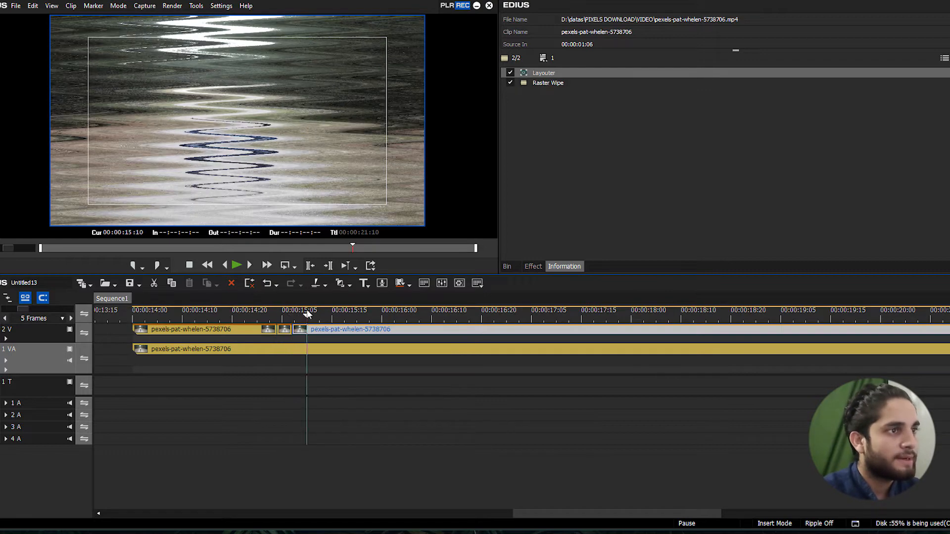
key("c")
left_click(323, 313)
key("c")
left_click(336, 314)
key("c")
left_click(351, 313)
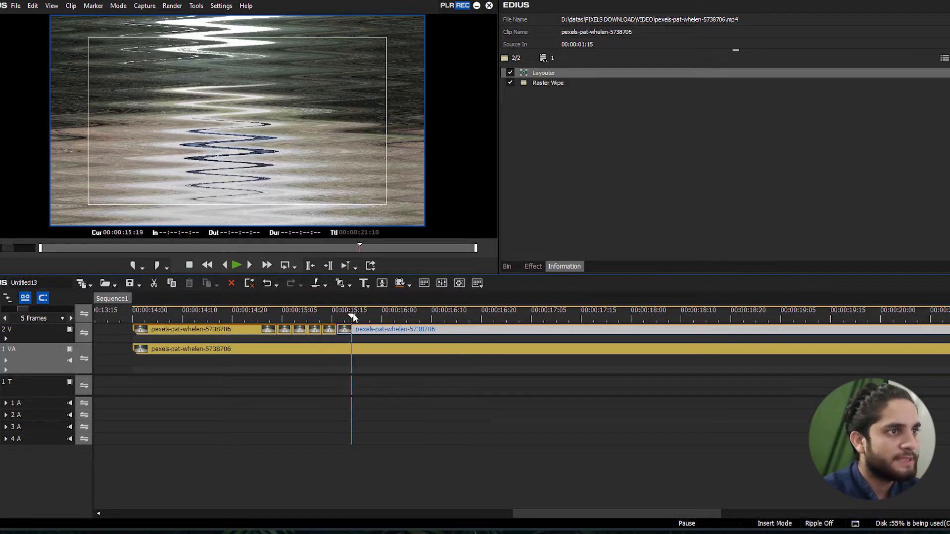
key("c")
left_click(366, 313)
key("c")
left_click(381, 311)
key("c")
left_click(401, 310)
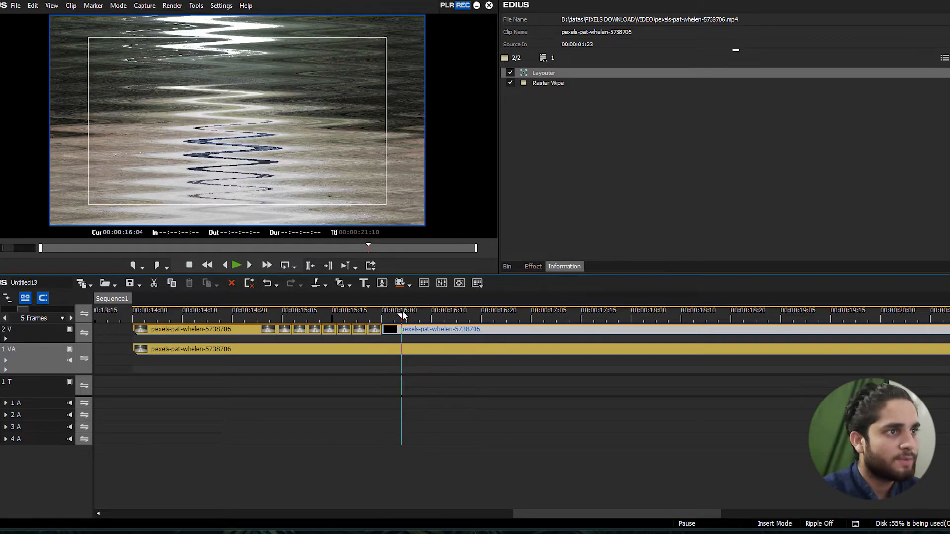
key("c")
left_click(417, 309)
key("c")
Delete the long leftover portions before and after the short pieces on track 2 V
left_click(237, 331)
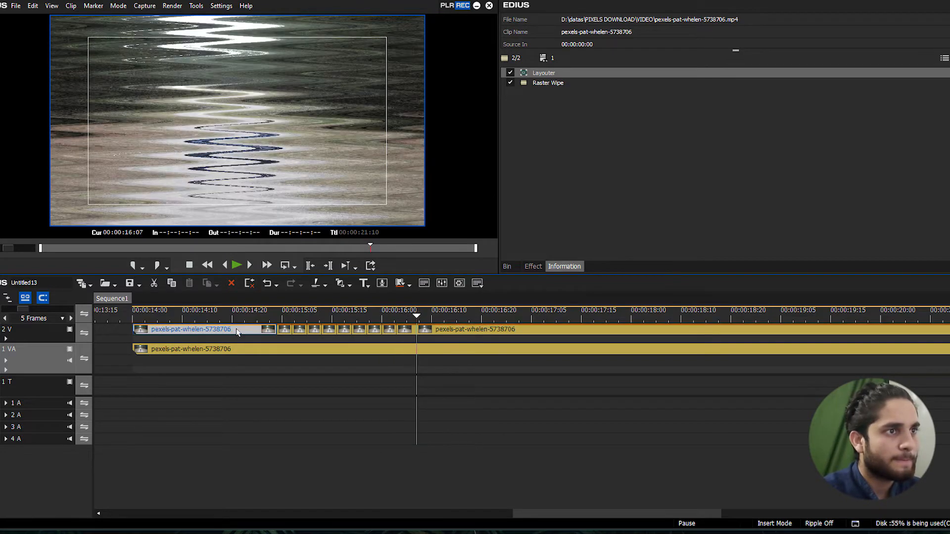
key("Delete")
left_click(490, 329)
key("Delete")
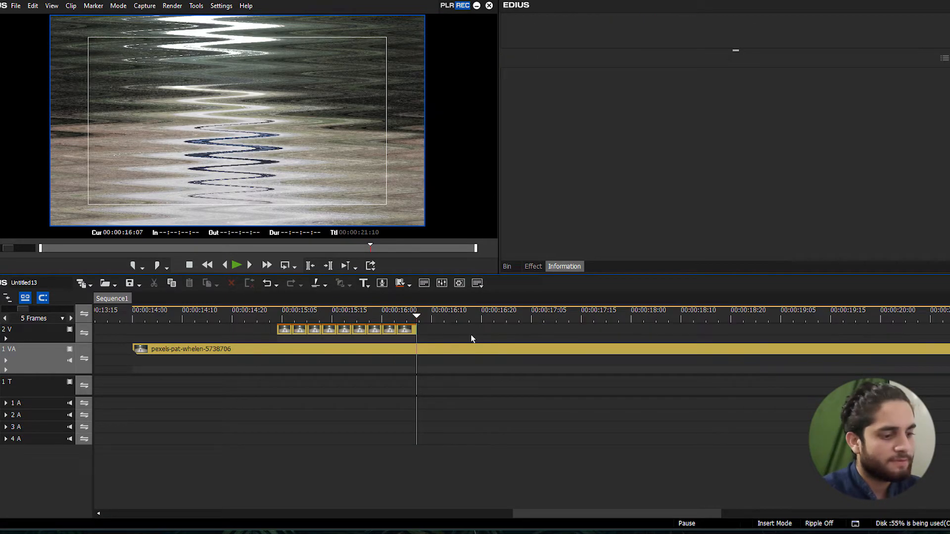
Delete every second short Raster Wipe piece on track 2 V to leave gaps between the remaining ones
left_click(299, 331)
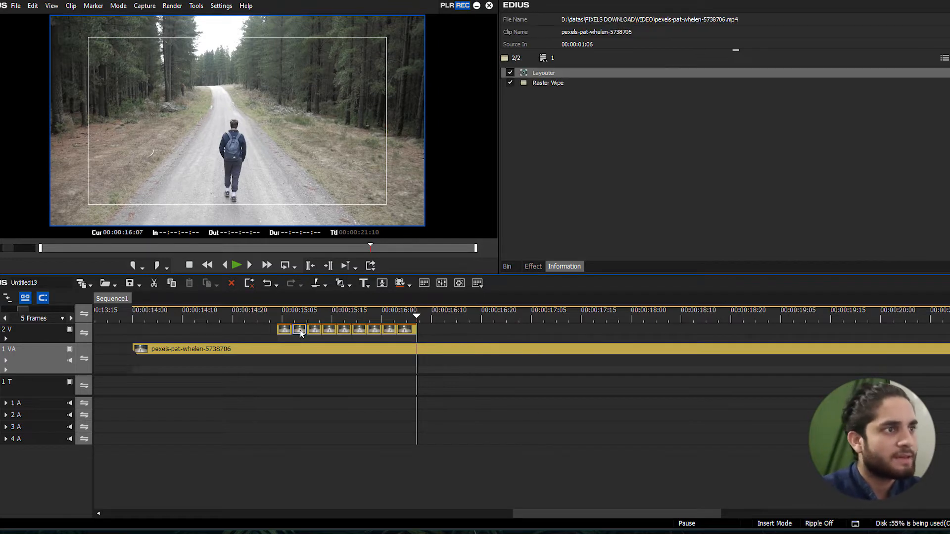
key("Delete")
left_click(329, 330)
key("Delete")
left_click(361, 331)
key("Delete")
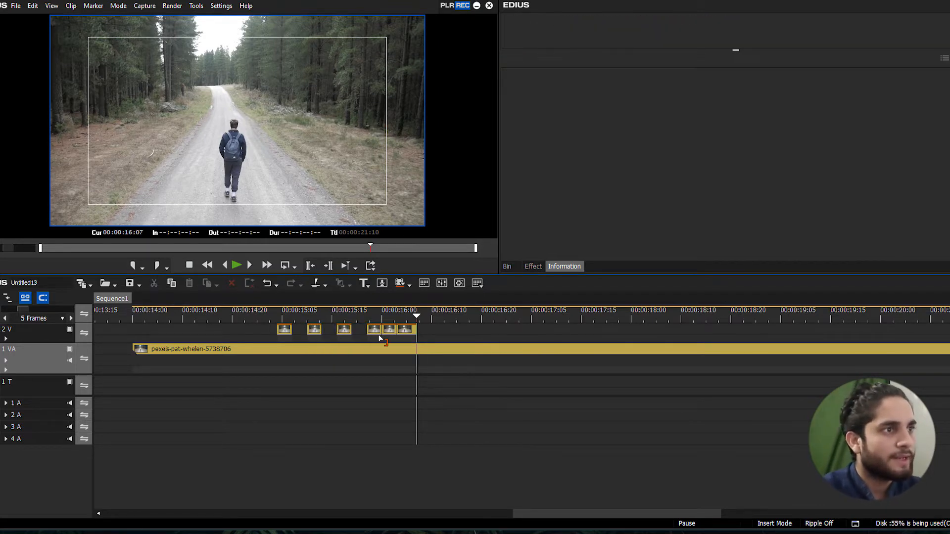
left_click(388, 330)
key("Delete")
Play back the section with the short Raster Wipe pieces several times to check the flickering glitch effect
left_click_drag(414, 312, 165, 316)
key("space")
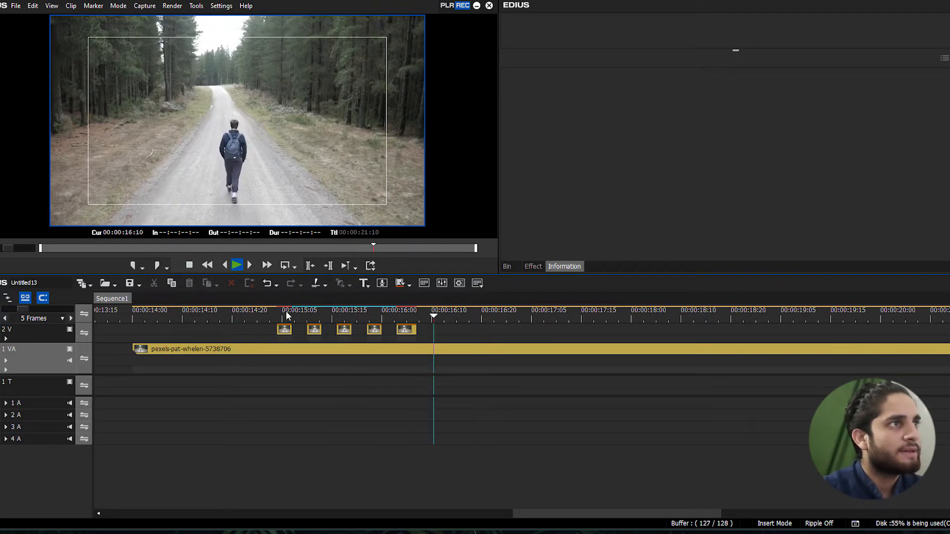
left_click_drag(283, 314, 223, 314)
scroll(280, 315, "down", 3)
left_click_drag(304, 316, 277, 316)
scroll(278, 316, "up", 3)
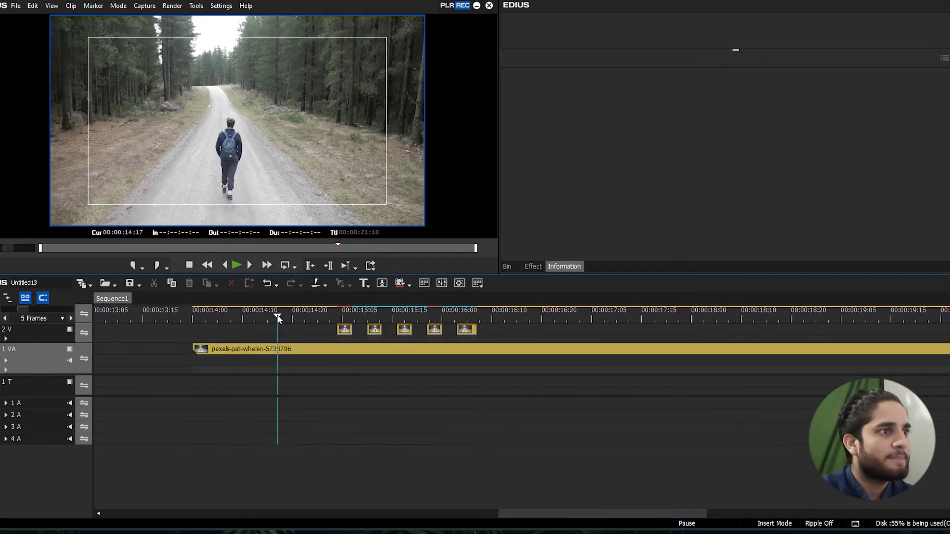
key("space")
scroll(373, 304, "down", 7)
scroll(197, 329, "up", 7)
scroll(202, 318, "down", 3)
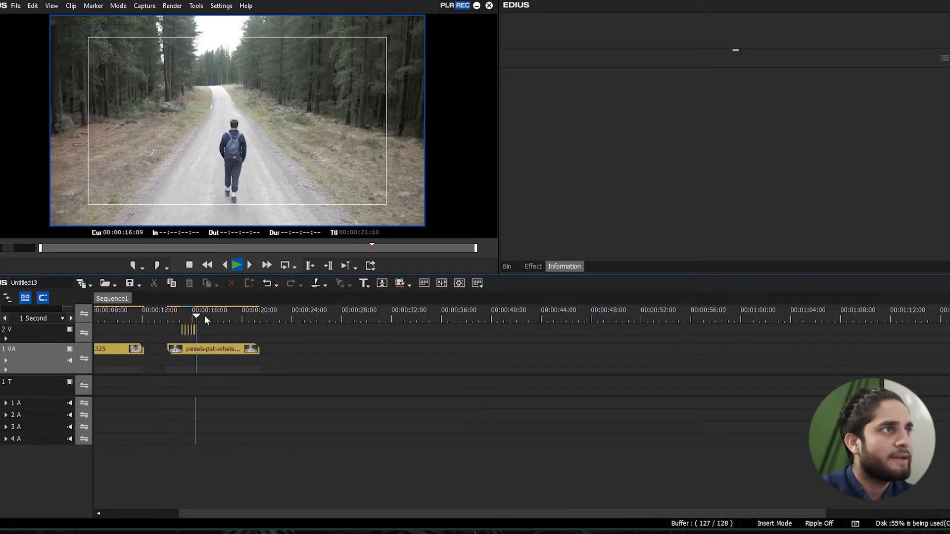
mouse_move(207, 313)
left_mouse_down()
mouse_move(159, 317)
mouse_move(222, 315)
mouse_move(199, 315)
left_mouse_up()
scroll(183, 315, "up", 3)
left_click(151, 315)
key("space")
scroll(285, 312, "down", 5)
scroll(277, 314, "up", 5)
scroll(240, 315, "down", 3)
scroll(199, 316, "up", 3)
left_click(156, 314)
key("space")
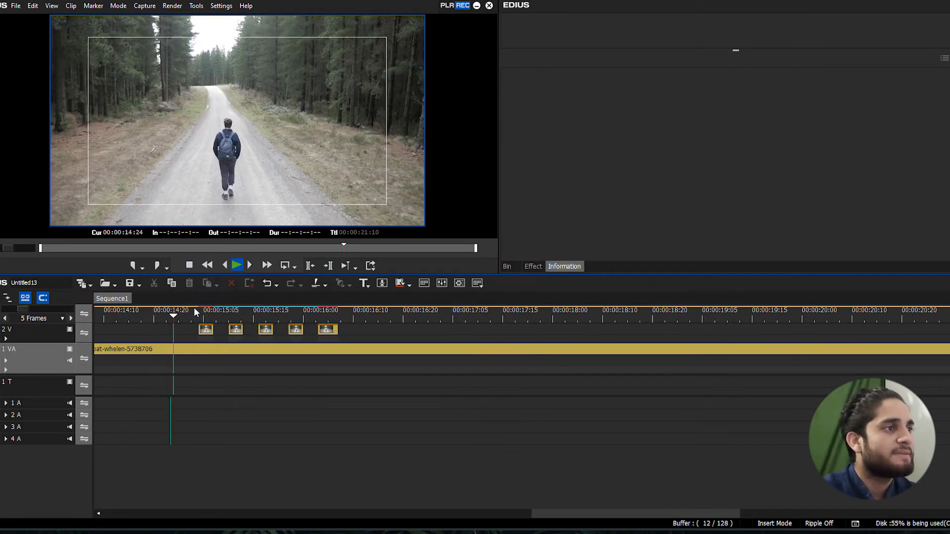
Place the playhead at 00:00:15:04 and delete all the remaining short Raster Wipe pieces from track 2 V
scroll(210, 310, "down", 3)
scroll(227, 310, "up", 3)
scroll(226, 310, "down", 3)
left_click(187, 314)
scroll(186, 314, "up", 3)
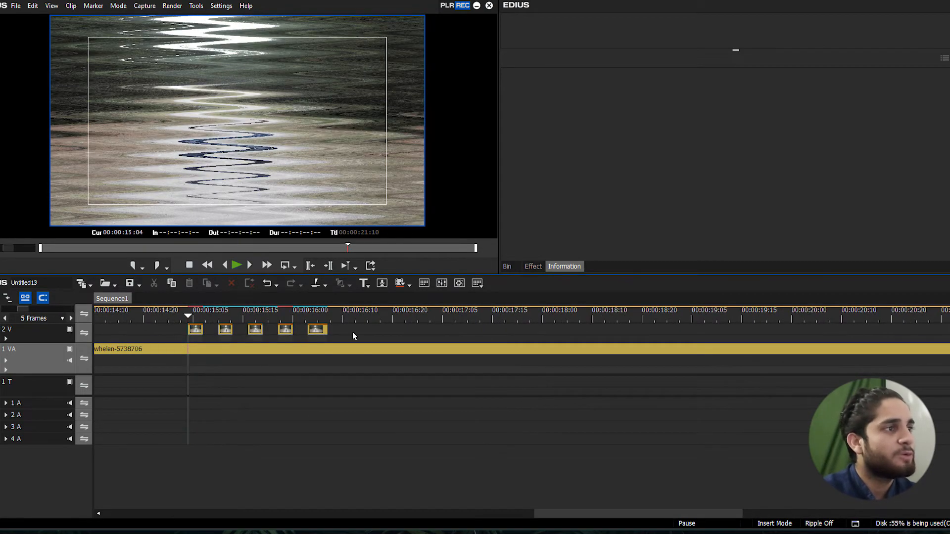
key("Delete")
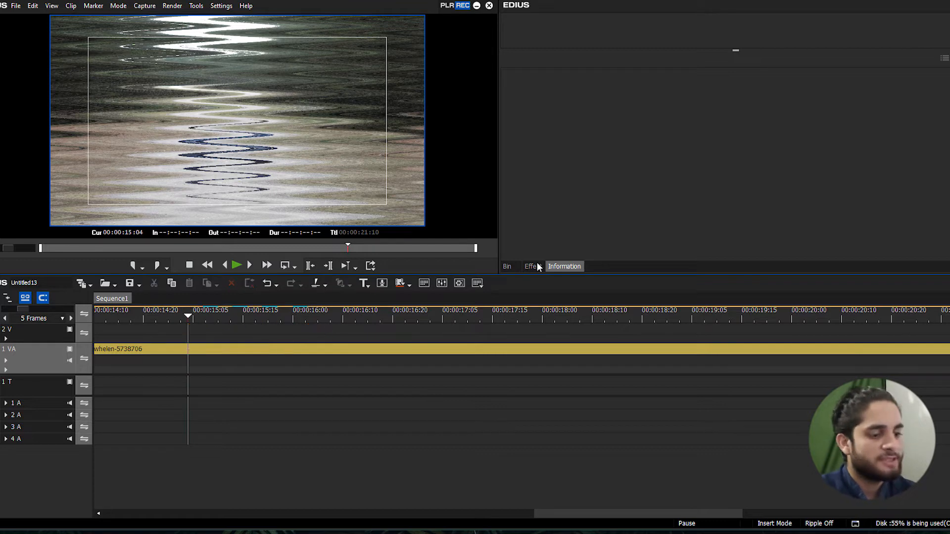
Apply the Sharpness video filter to the forest-road clip on track 1 VA
left_click(508, 266)
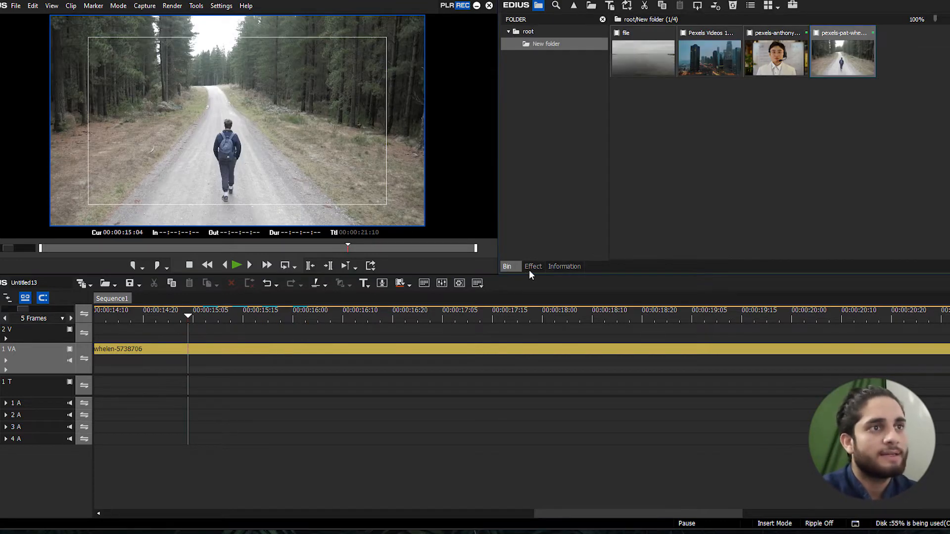
left_click(531, 267)
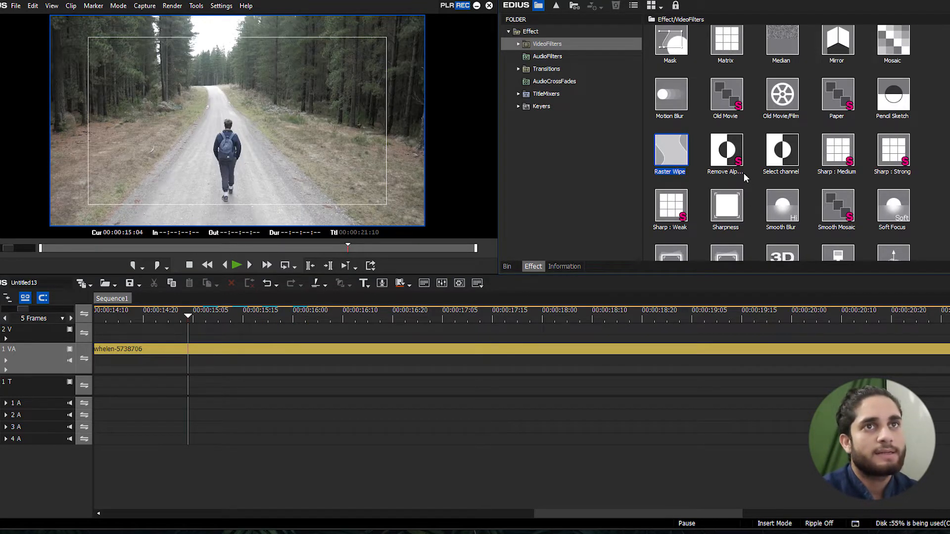
scroll(744, 177, "down", 2)
scroll(773, 99, "up", 2)
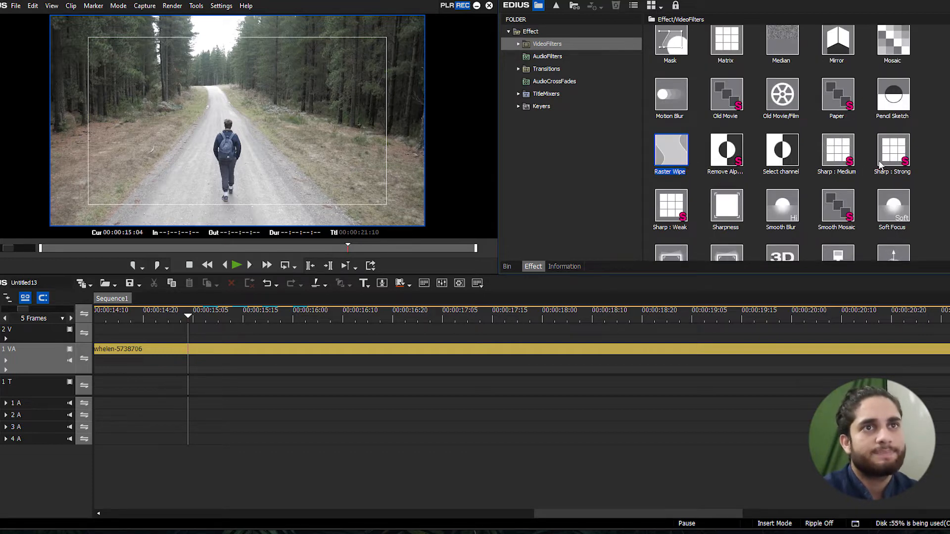
scroll(734, 209, "down", 2)
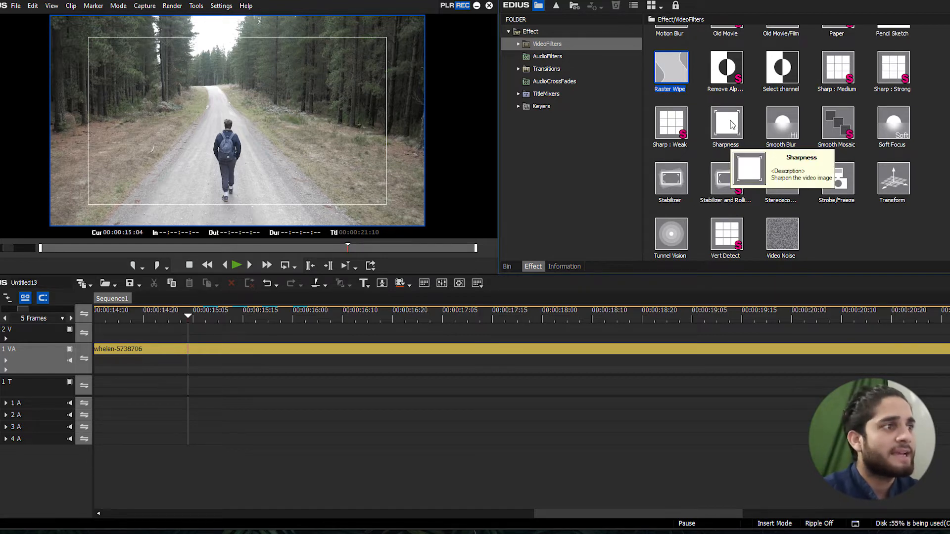
key("ctrl+minus")
key("ctrl+minus")
key("ctrl+plus")
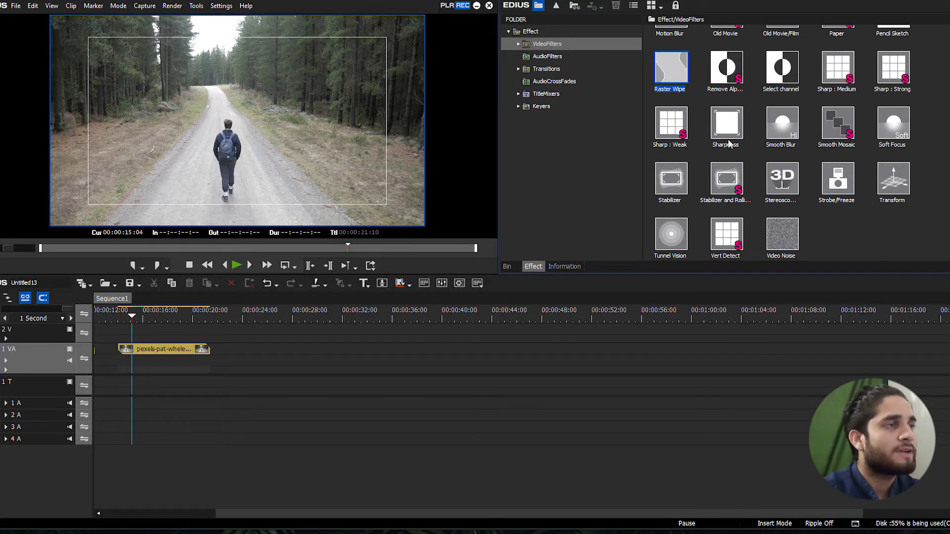
left_click_drag(729, 127, 170, 359)
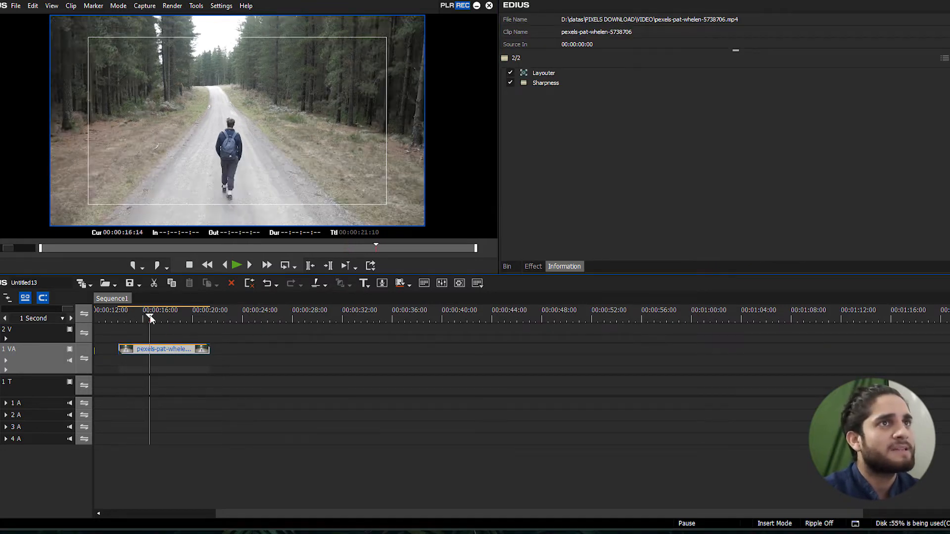
Set the Sharpness filter's Sharp value to 0, confirm it, and remove the filter from the clip
double_click(559, 81)
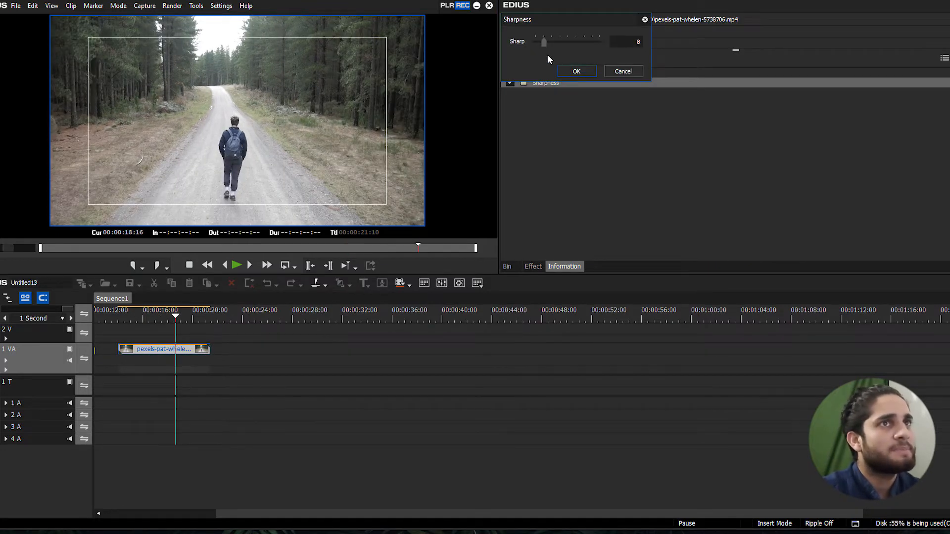
mouse_move(544, 43)
left_mouse_down()
mouse_move(598, 43)
mouse_move(534, 44)
left_mouse_up()
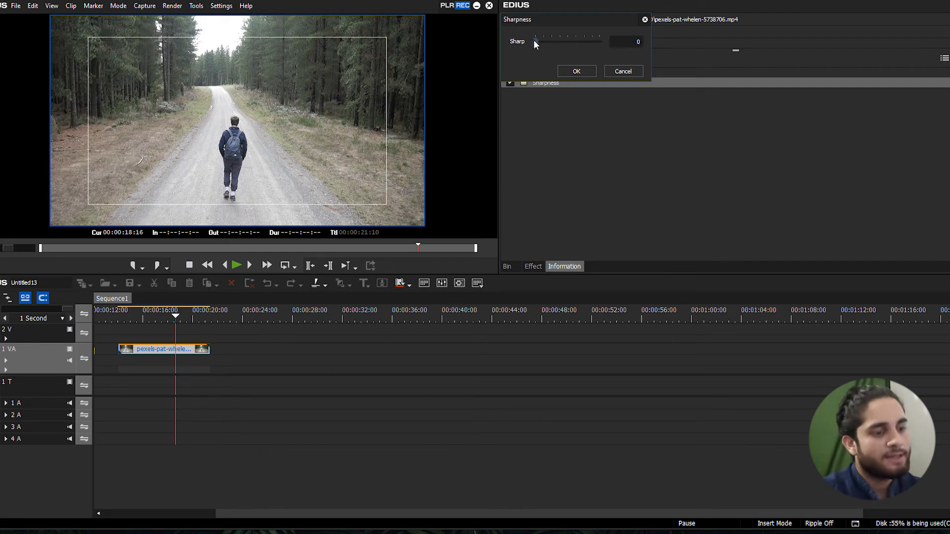
left_click(578, 72)
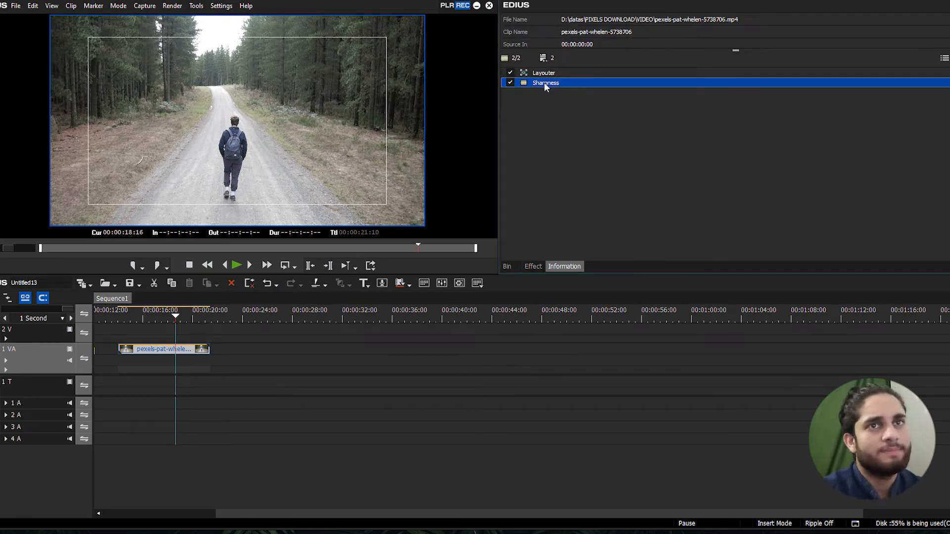
key("Delete")
Apply the Smooth Blur video filter to the forest-road clip on track 1 VA
left_click(532, 266)
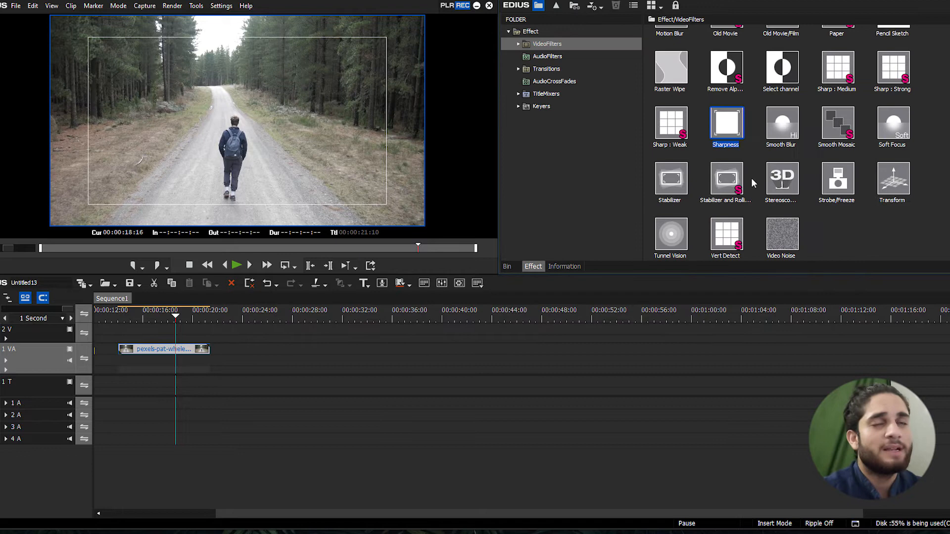
left_click(876, 226)
mouse_move(786, 135)
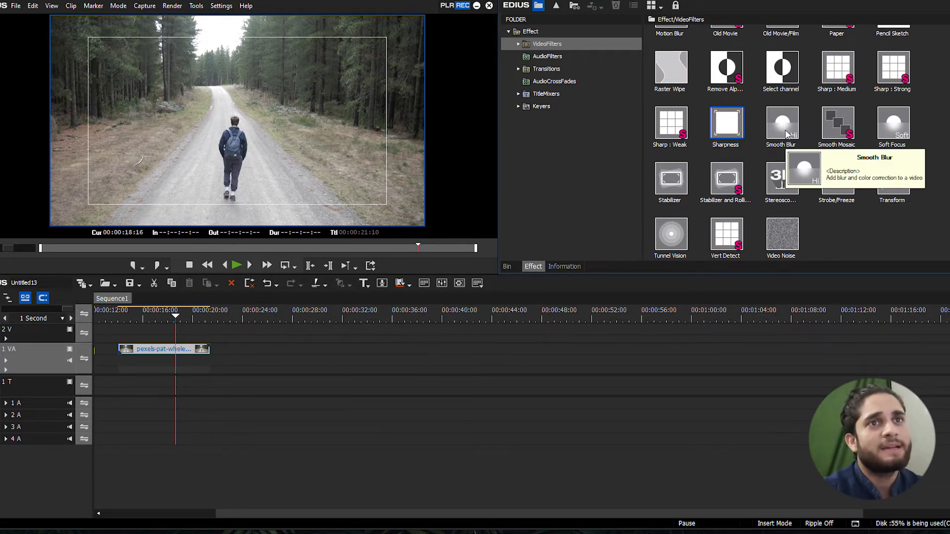
scroll(787, 134, "up", 5)
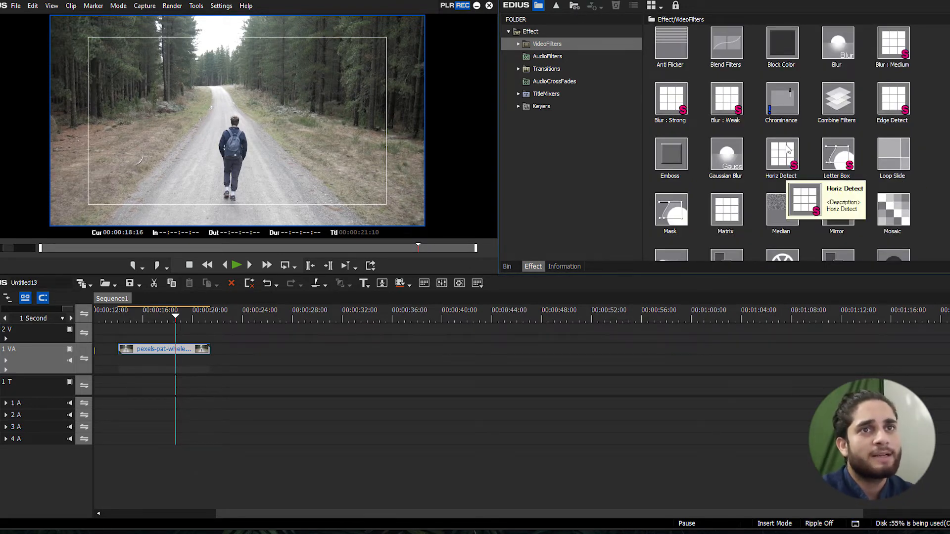
scroll(788, 149, "down", 5)
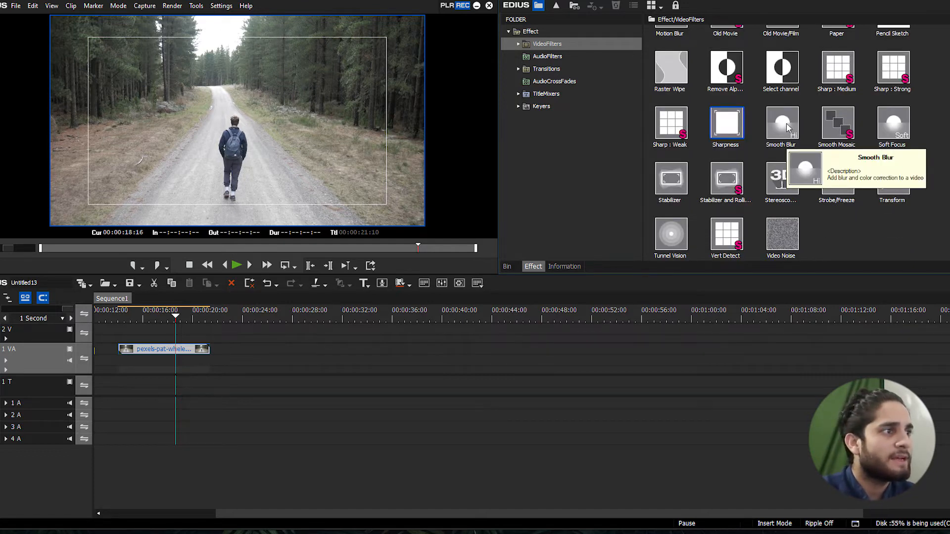
left_click_drag(787, 128, 196, 352)
left_click(564, 266)
Try Smooth Blur at Radius 1, set it to 16, and remove the filter from the clip
double_click(563, 82)
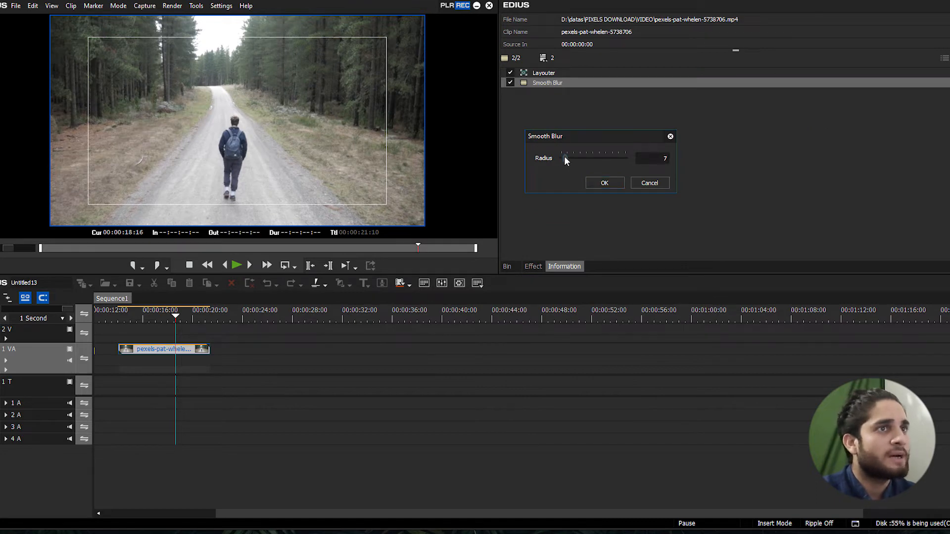
mouse_move(564, 155)
left_mouse_down()
mouse_move(610, 153)
mouse_move(556, 158)
left_mouse_up()
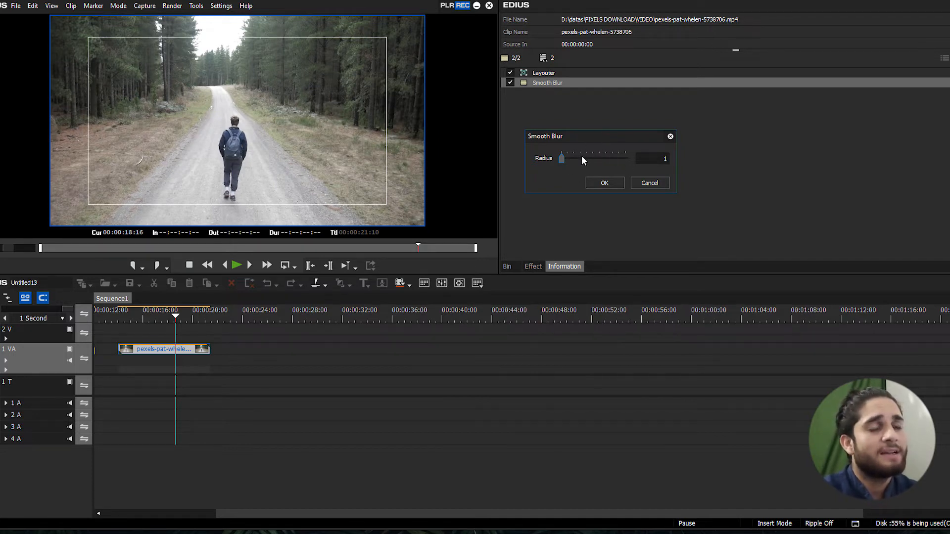
mouse_move(563, 161)
left_mouse_down()
mouse_move(610, 160)
mouse_move(568, 162)
left_mouse_up()
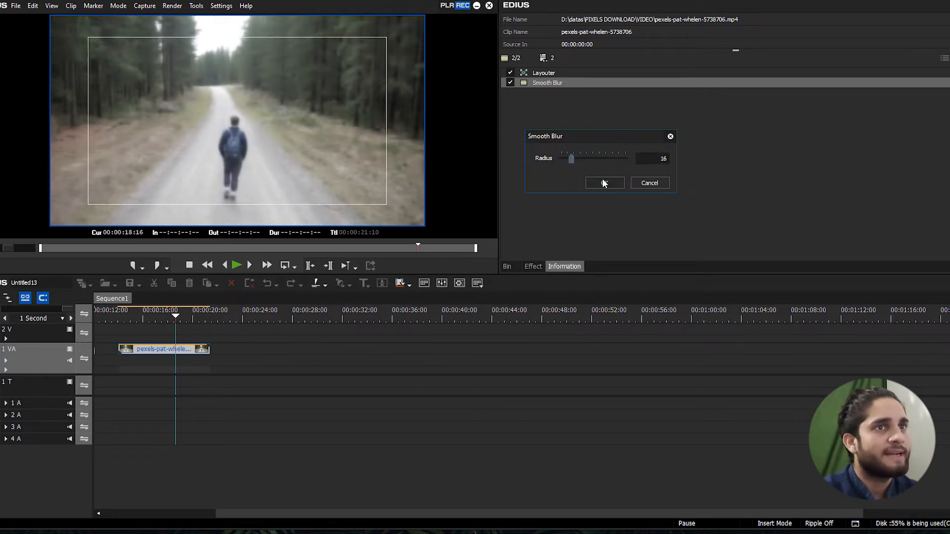
left_click(604, 182)
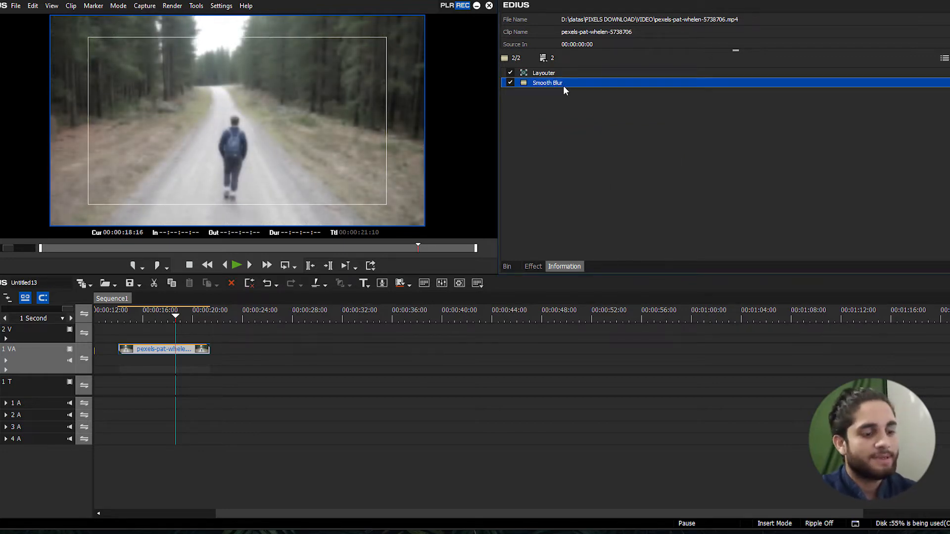
key("Delete")
Apply the Soft Focus video filter to the forest-road clip and preview it at 00:00:16:21
left_click(534, 266)
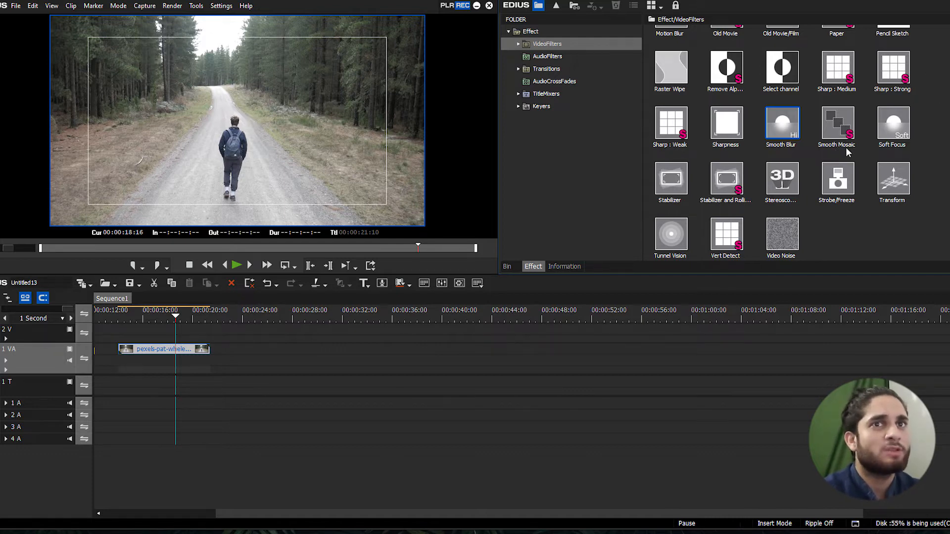
scroll(847, 127, "up", 2)
scroll(848, 127, "down", 2)
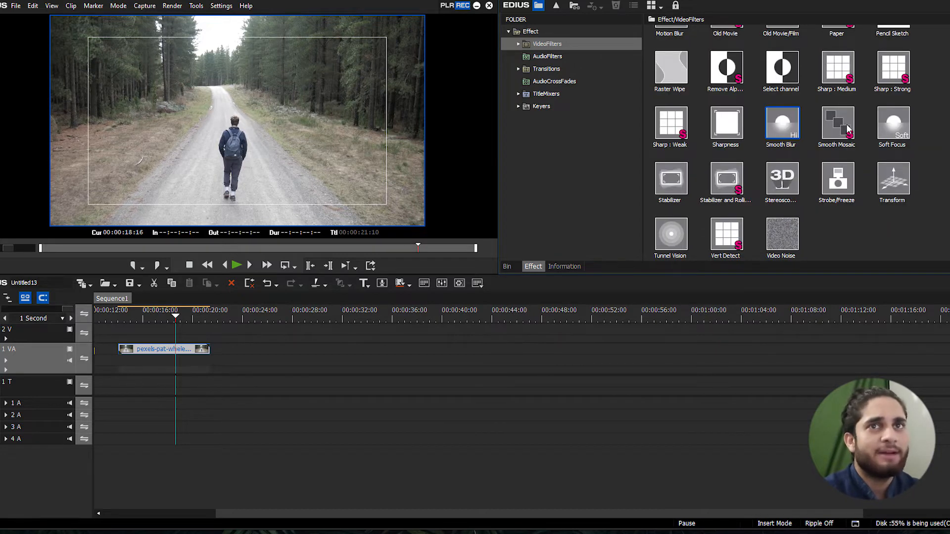
scroll(850, 127, "up", 2)
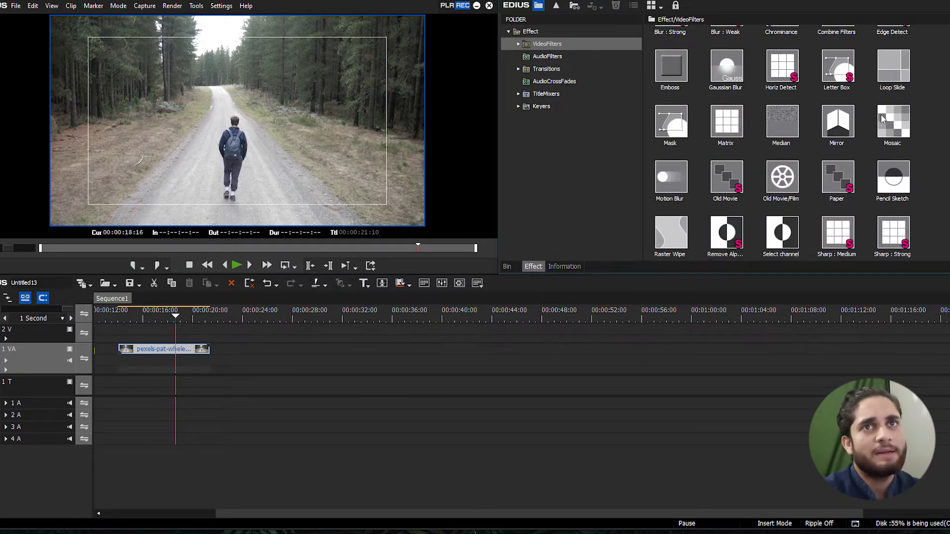
scroll(905, 127, "down", 1)
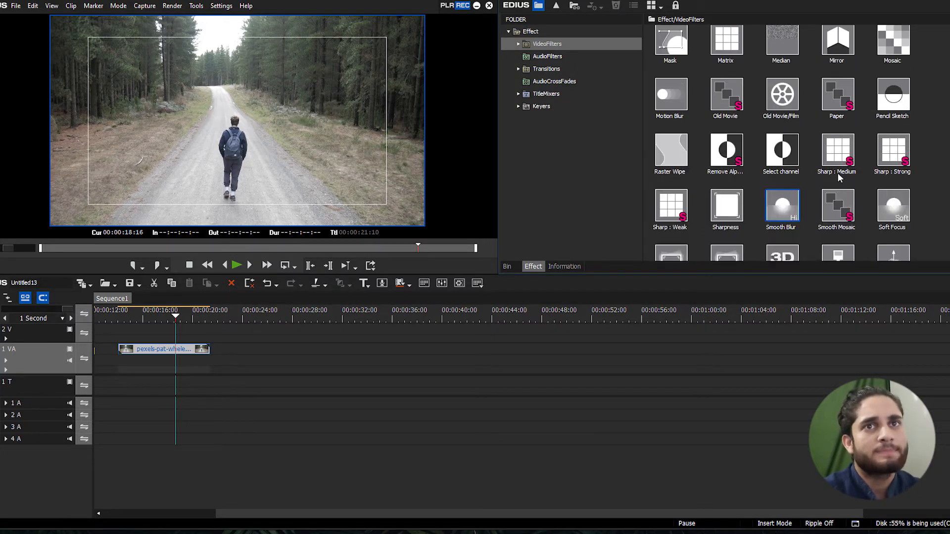
scroll(840, 177, "down", 2)
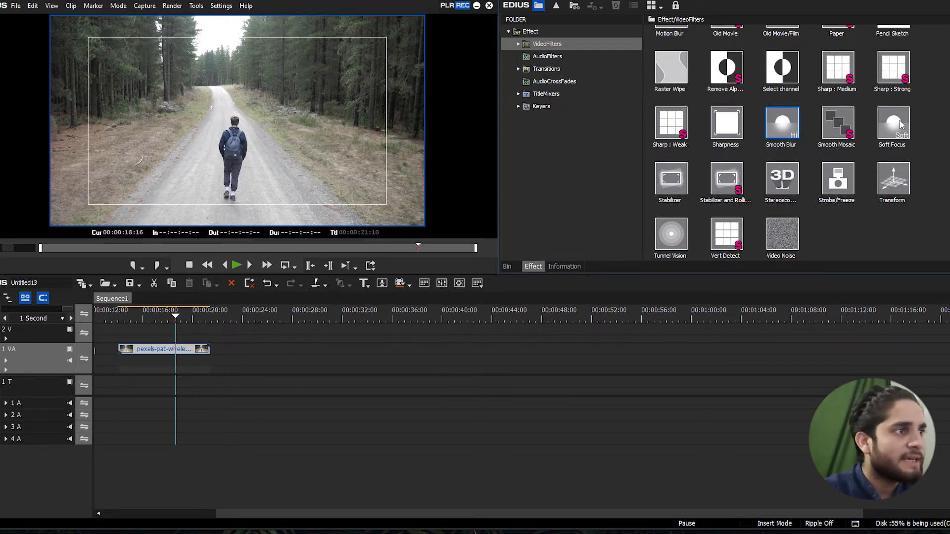
left_click_drag(900, 125, 192, 350)
left_click(154, 318)
Set the Soft Focus filter to Radius 57, Blur 100 and Brightness -15, and remove it from the clip
left_click(550, 75)
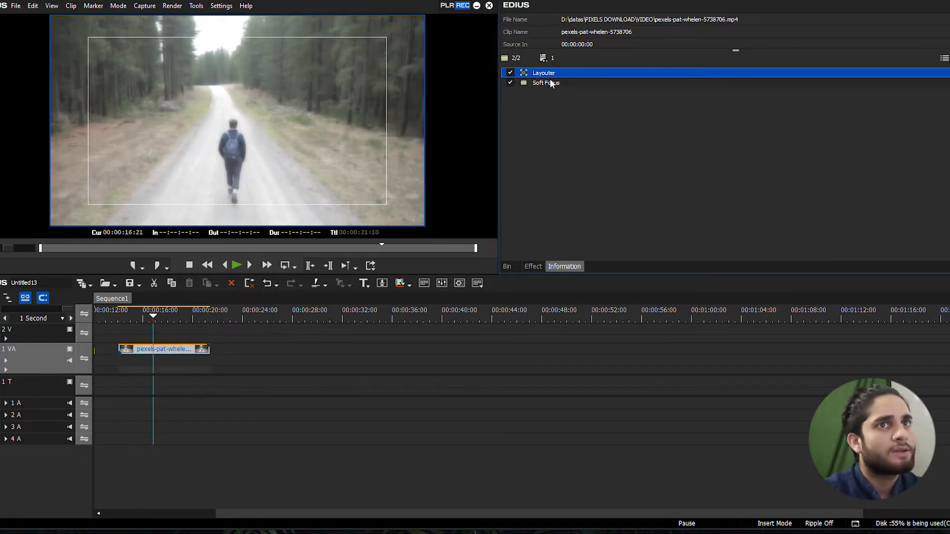
double_click(546, 83)
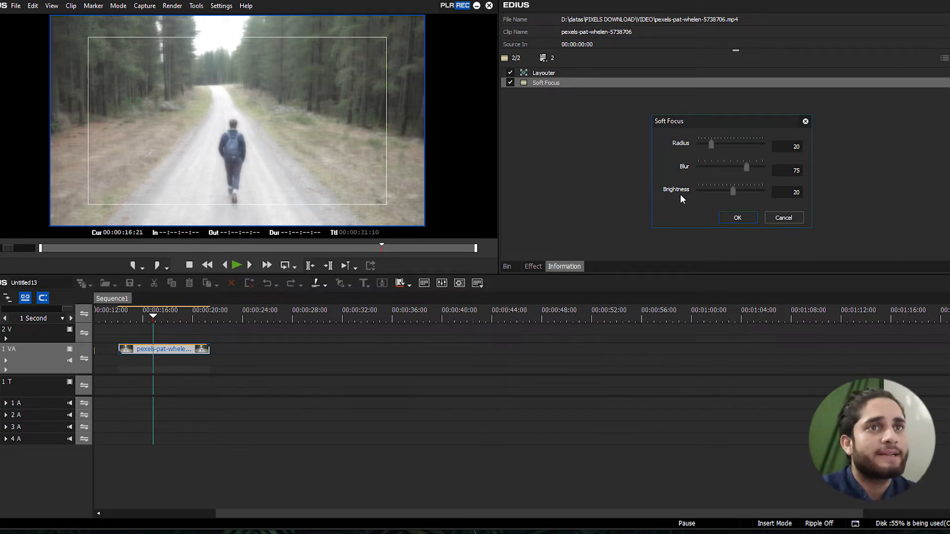
left_click_drag(711, 143, 744, 142)
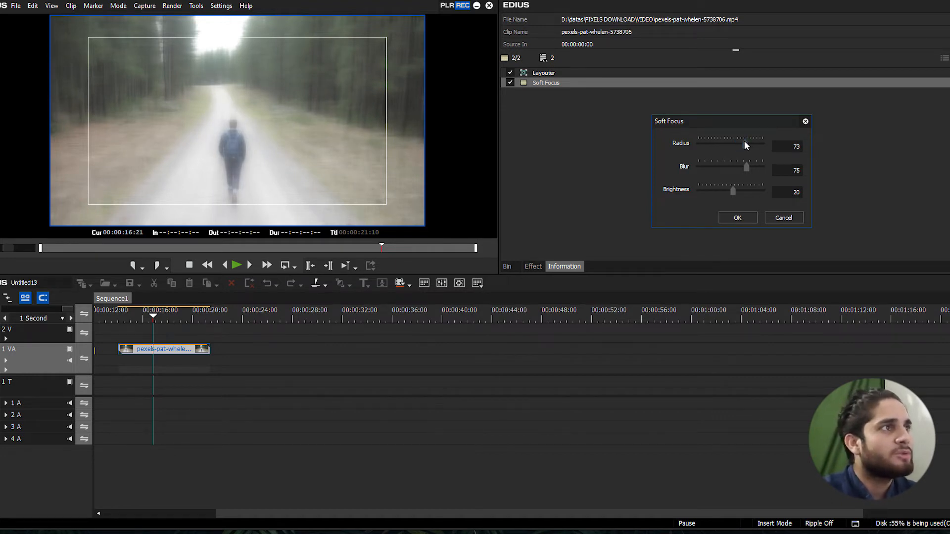
left_click_drag(745, 143, 770, 161)
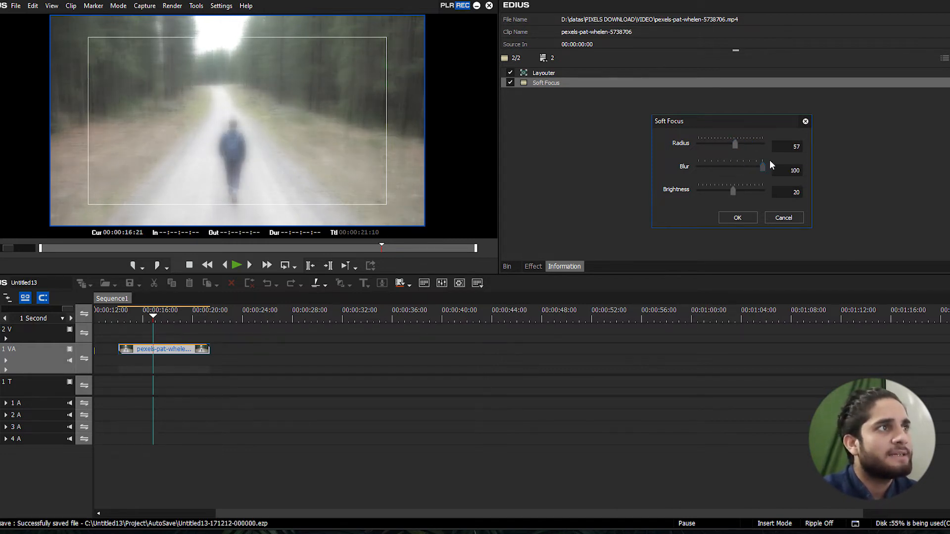
mouse_move(732, 194)
left_mouse_down()
mouse_move(752, 188)
mouse_move(719, 191)
mouse_move(728, 189)
left_mouse_up()
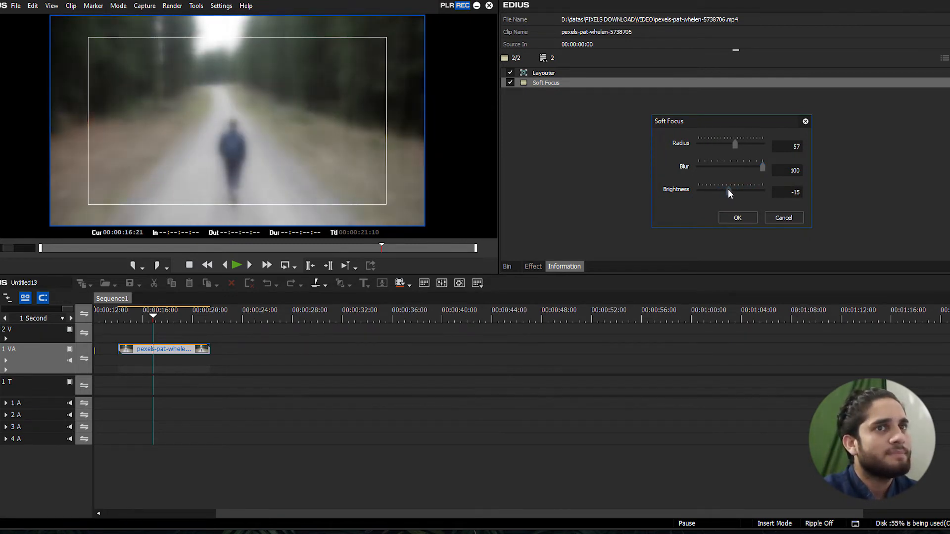
left_click_drag(713, 119, 660, 122)
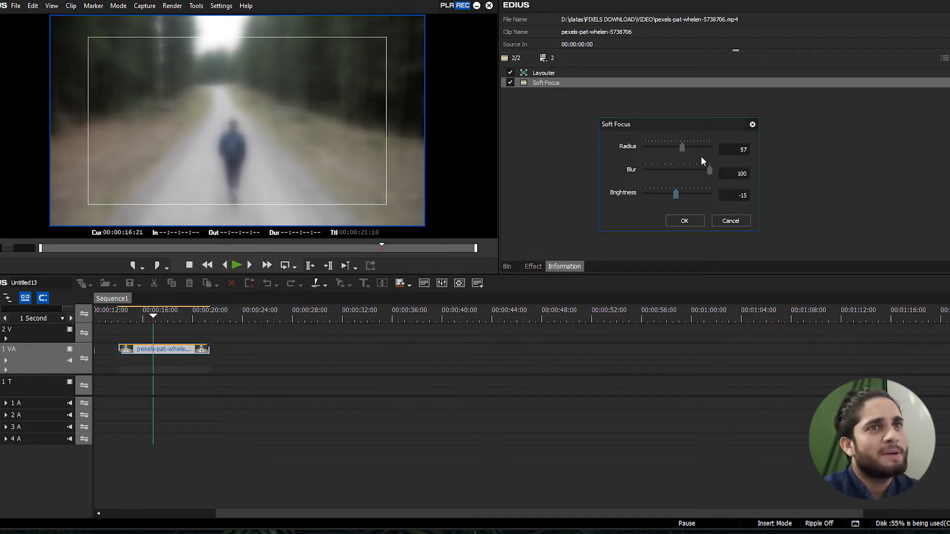
left_click(684, 220)
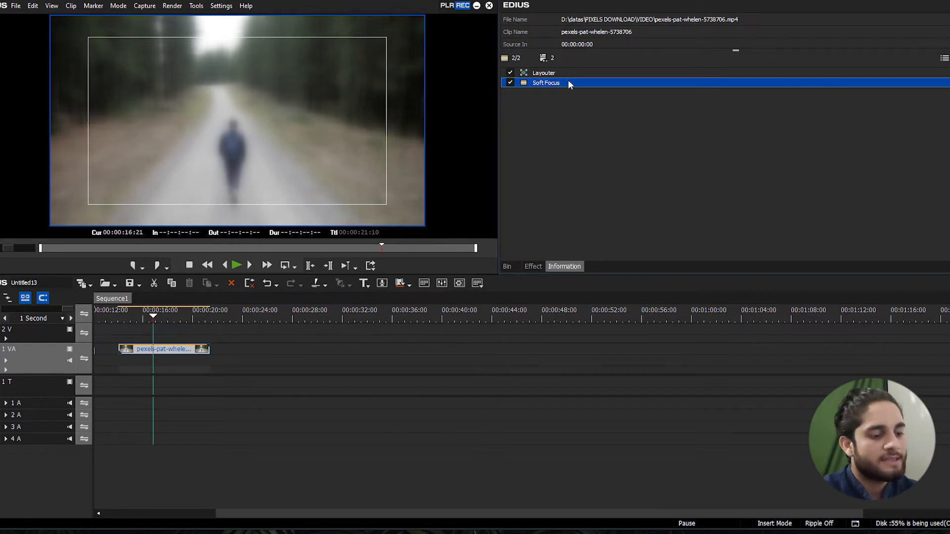
key("Delete")
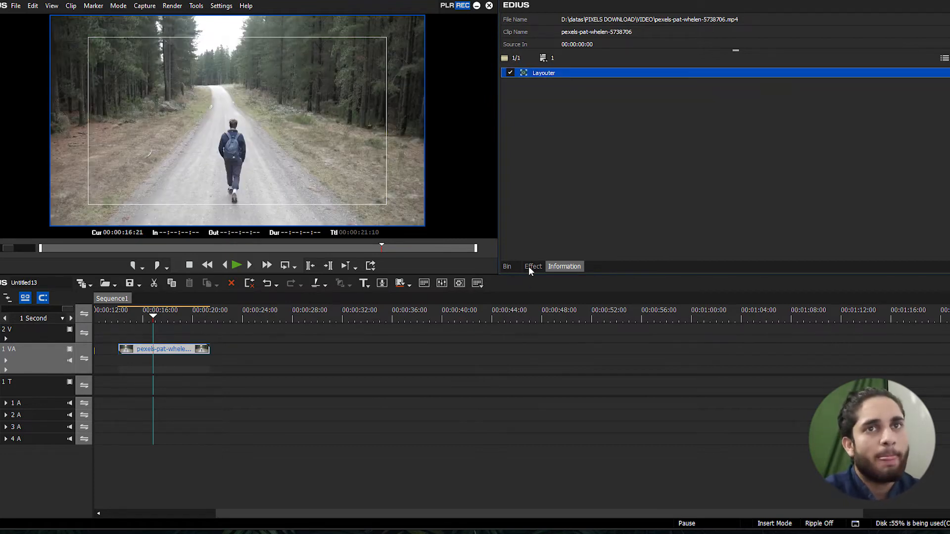
Apply the Stabilizer and Rolling Shutter Correction filter to the forest-road clip and place the playhead at 00:00:15:03
left_click(533, 266)
left_click(853, 235)
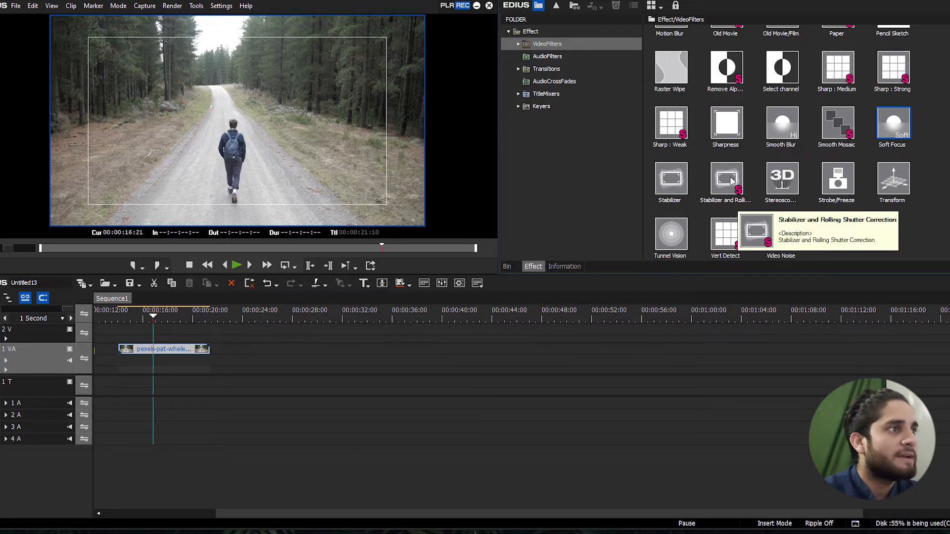
left_click_drag(730, 176, 190, 349)
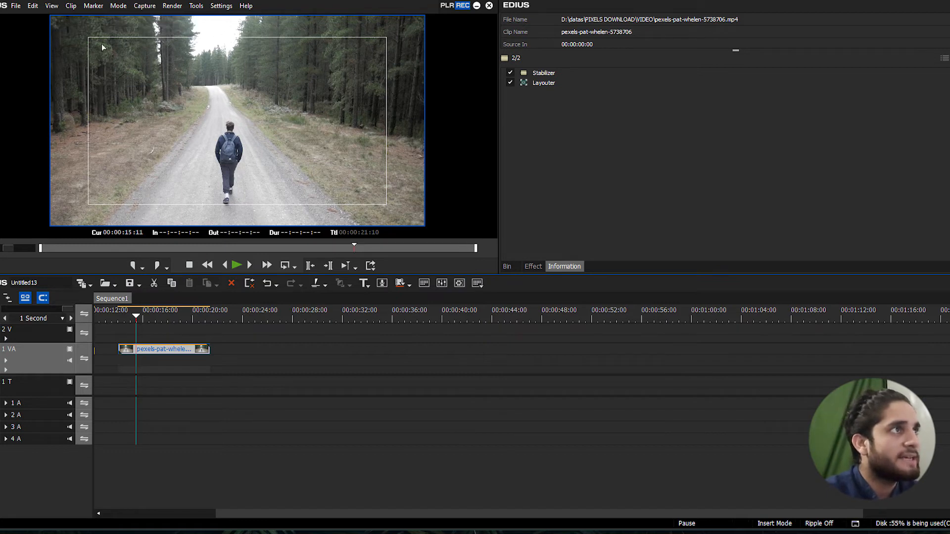
left_click(131, 318)
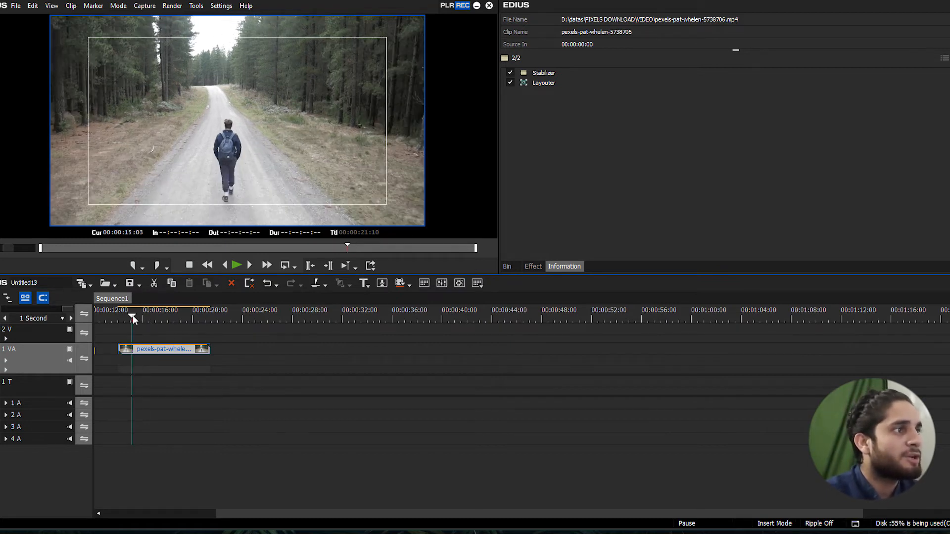
Scrub the opening of the stabilized forest-road clip and play it from 00:00:14:16
scroll(135, 315, "up", 1)
scroll(154, 316, "down", 1)
left_click_drag(136, 316, 149, 315)
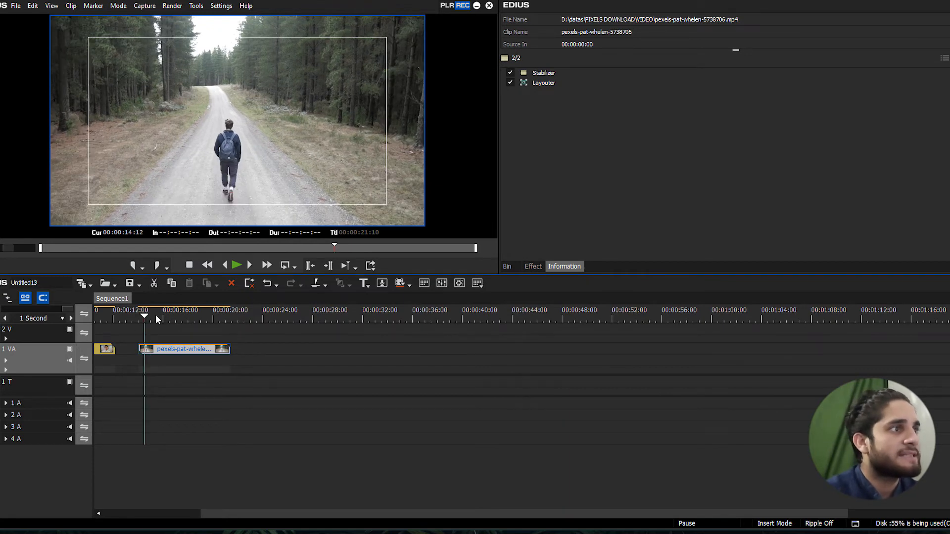
scroll(156, 317, "up", 1)
scroll(156, 317, "down", 1)
left_click(149, 315)
scroll(150, 315, "up", 1)
scroll(149, 315, "down", 1)
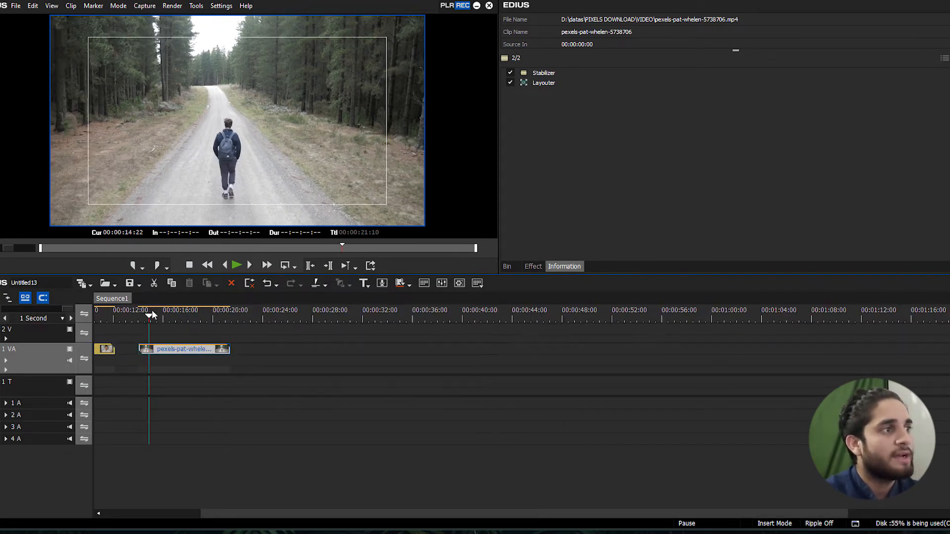
left_click(149, 316)
scroll(150, 316, "up", 1)
scroll(149, 317, "down", 1)
left_click(148, 317)
scroll(147, 317, "up", 2)
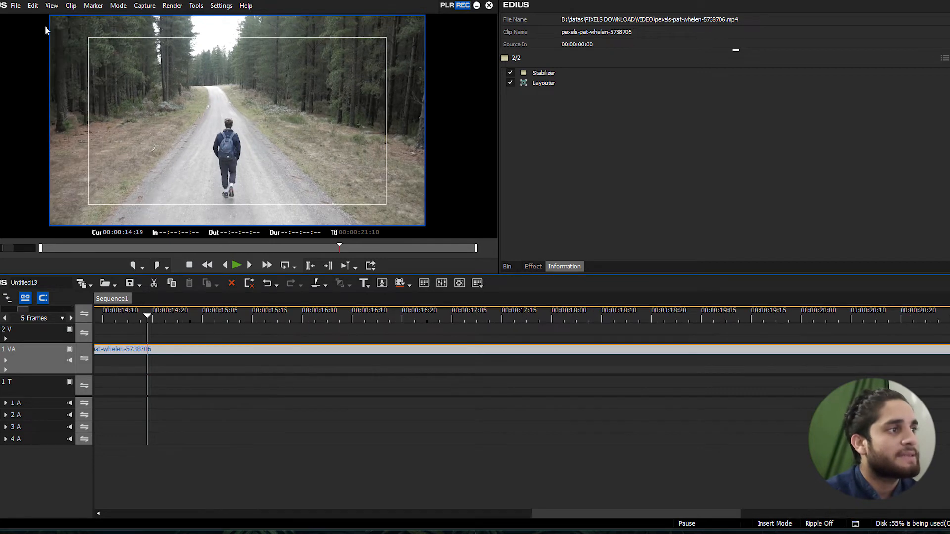
scroll(113, 41, "down", 2)
scroll(191, 267, "up", 2)
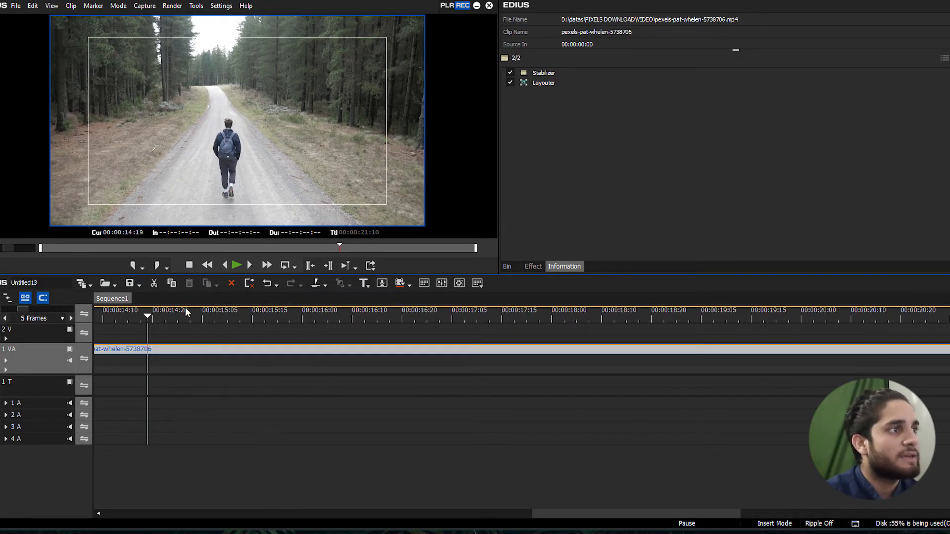
scroll(184, 309, "down", 2)
left_click(147, 315)
scroll(152, 315, "up", 2)
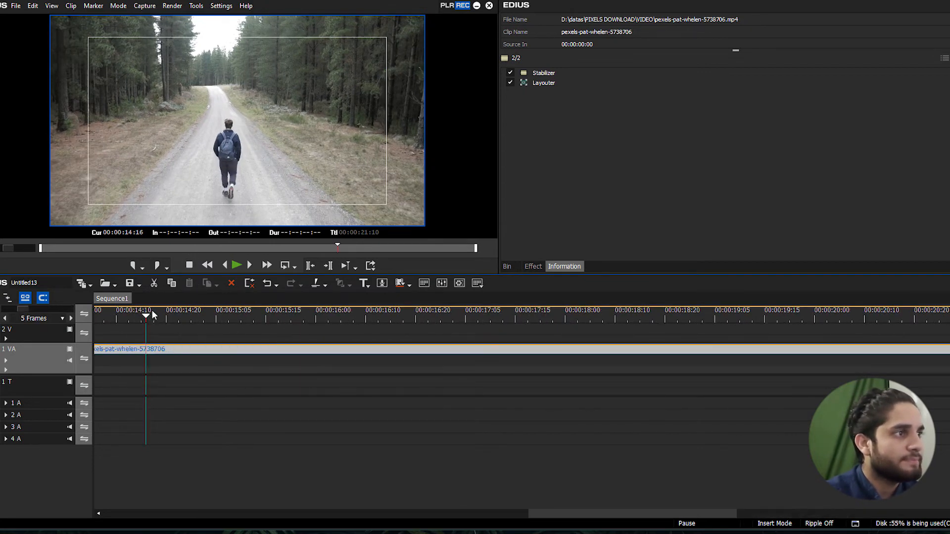
scroll(170, 303, "down", 2)
scroll(175, 301, "up", 2)
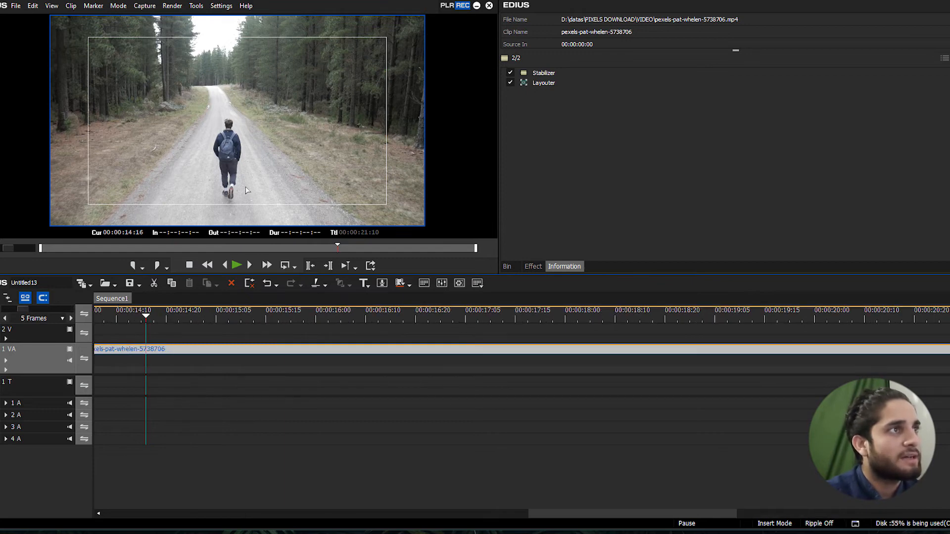
key("space")
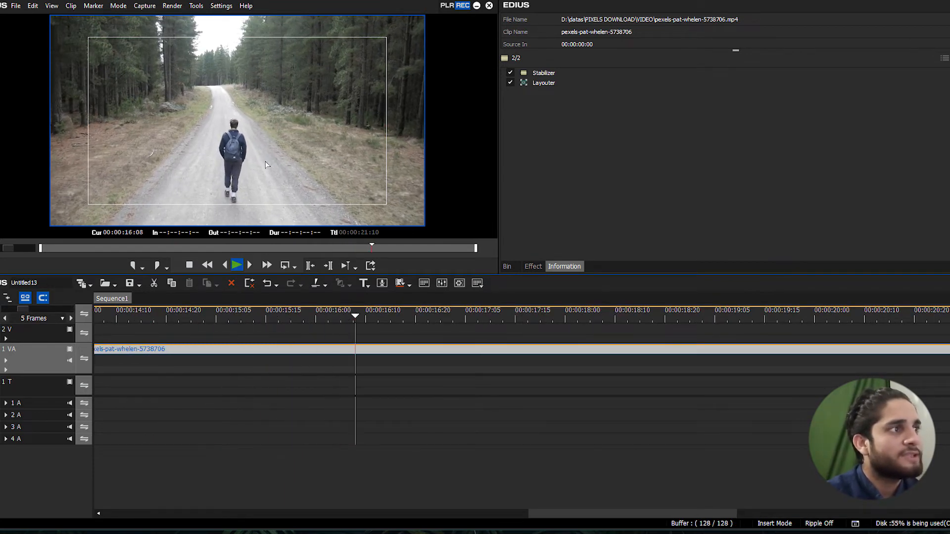
Return the playhead to near the start of the stabilized clip and replay it to check the motion
scroll(259, 120, "down", 5)
scroll(173, 320, "up", 3)
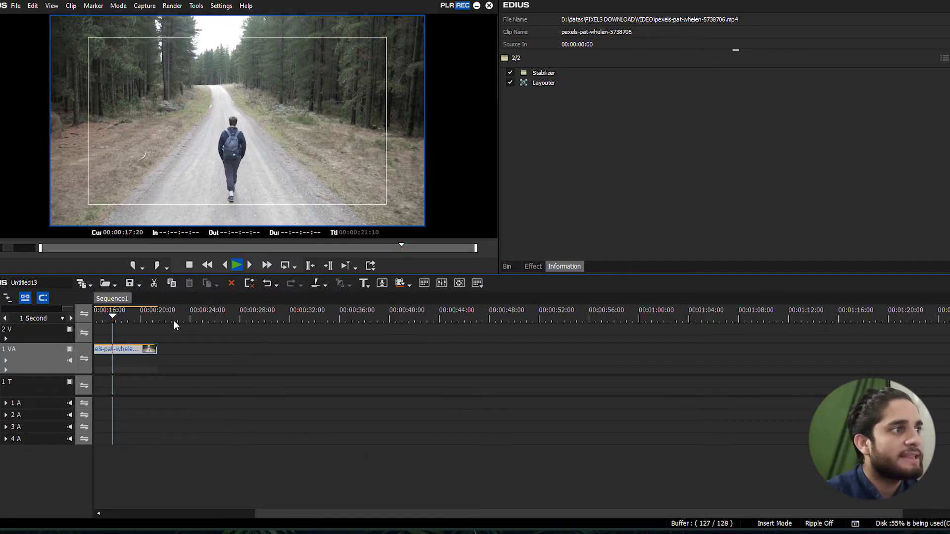
left_click(136, 316)
scroll(137, 319, "down", 1)
mouse_move(136, 318)
left_mouse_down()
mouse_move(116, 315)
mouse_move(139, 317)
mouse_move(129, 314)
left_mouse_up()
scroll(128, 315, "up", 1)
key("space")
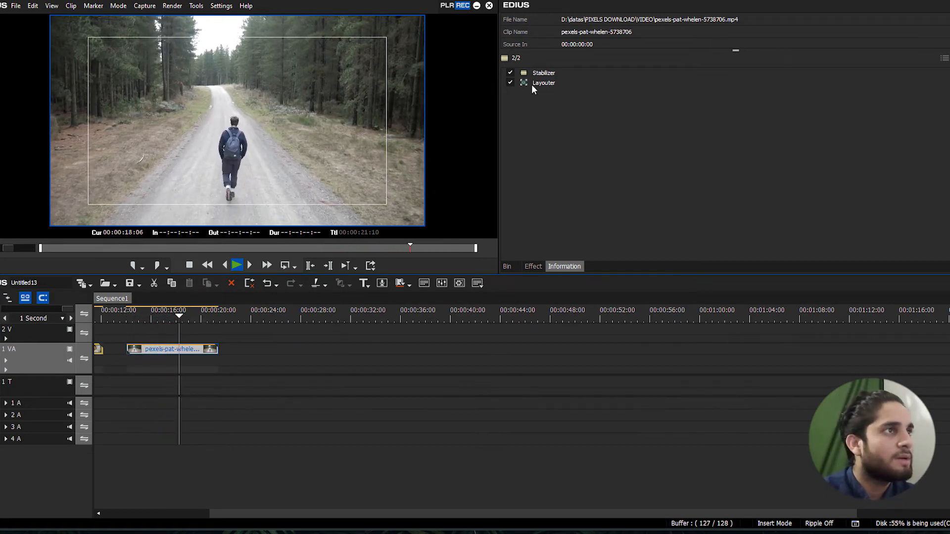
Remove the Stabilizer filter from the forest-road clip and play the unfiltered clip from near its start
key("space")
left_click(544, 72)
key("Delete")
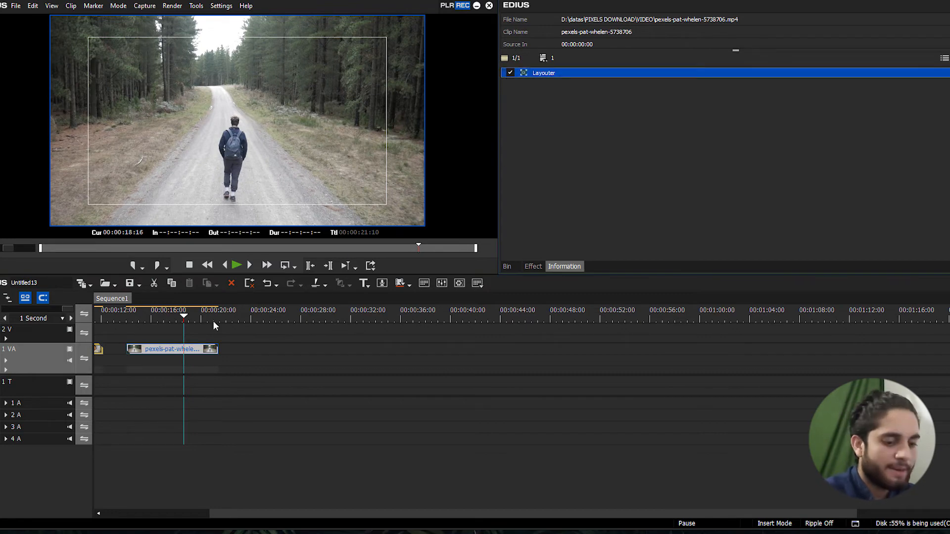
left_click_drag(184, 318, 138, 315)
key("space")
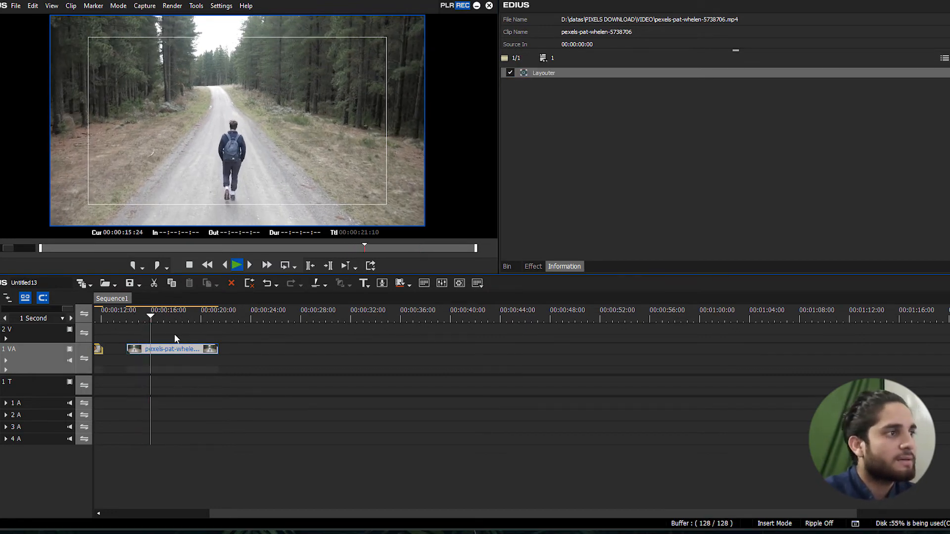
Set the forest-road clip's forward speed to 200%, letting its duration on the timeline change
left_click(173, 348)
key("alt+e")
type("200")
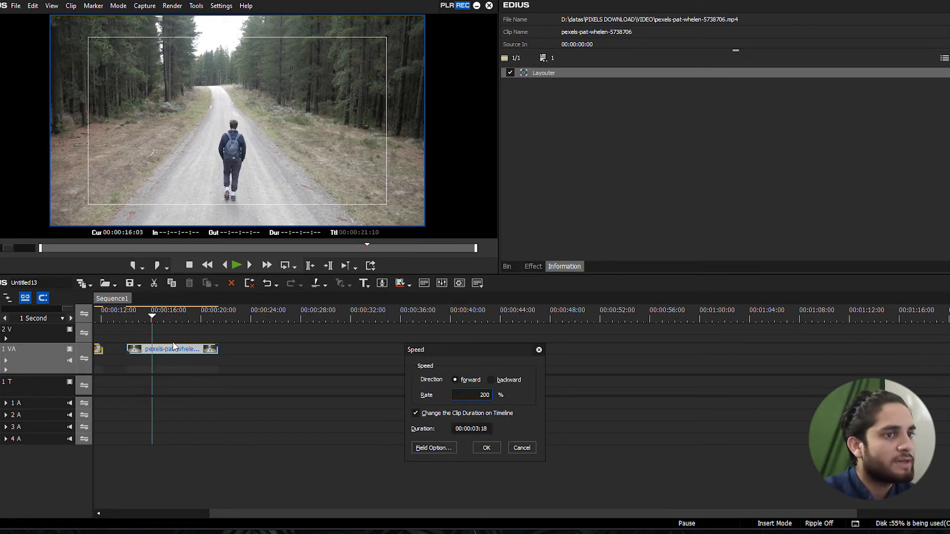
left_click(486, 448)
Play the sped-up clip from 00:00:14:00 to judge its shake, and place the playhead at 00:00:14:05
left_click(126, 309)
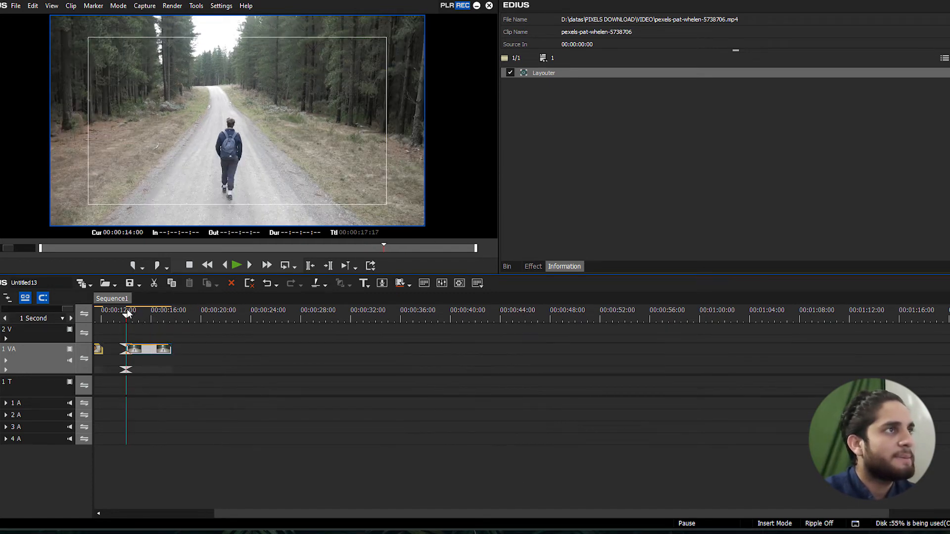
key("space")
scroll(163, 312, "up", 1)
left_click(158, 314)
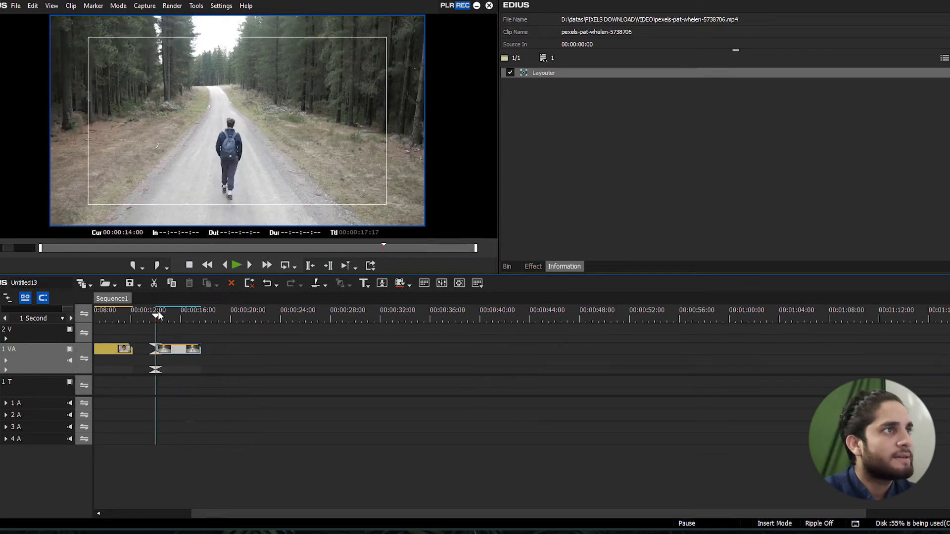
scroll(158, 315, "up", 2)
key("space")
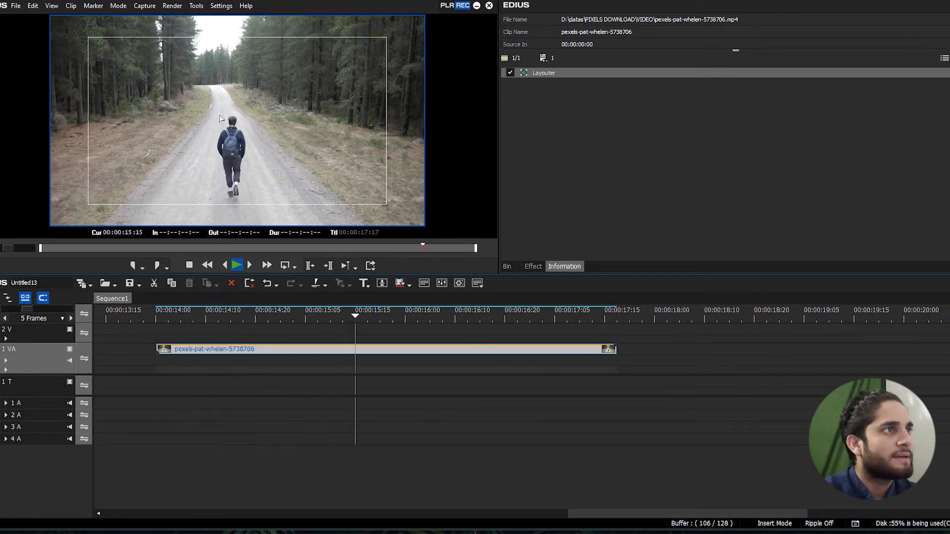
left_click(171, 316)
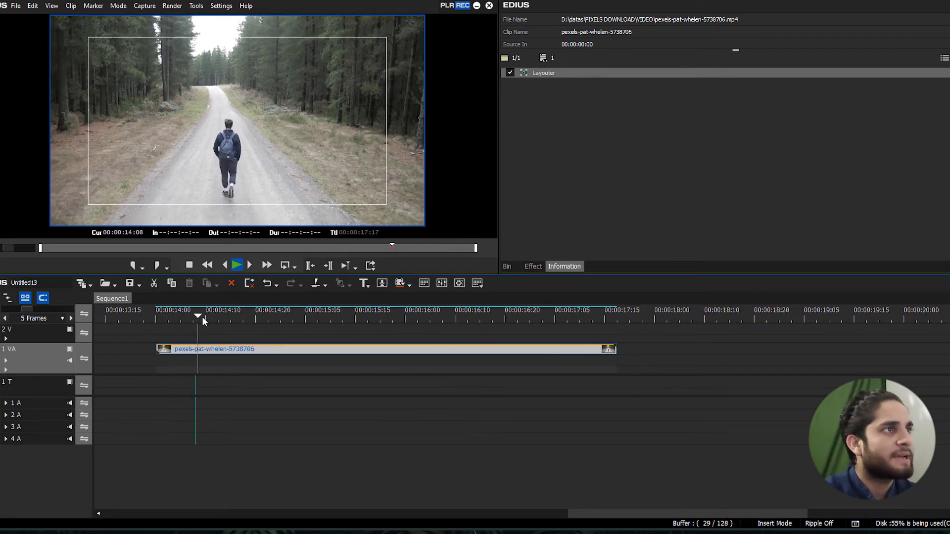
left_click(180, 318)
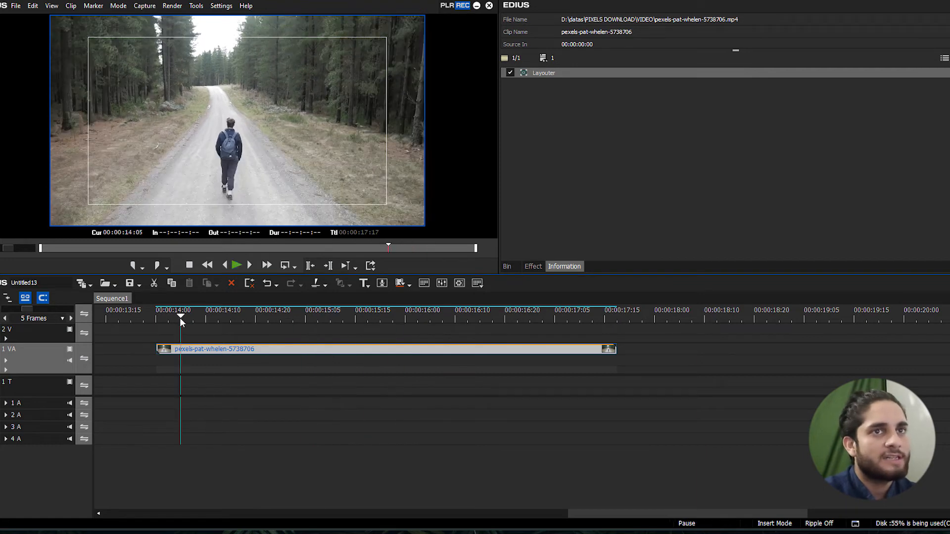
Apply the Stabilizer and Rolling Shutter Correction filter to the sped-up clip and play it from near its start
left_click(532, 266)
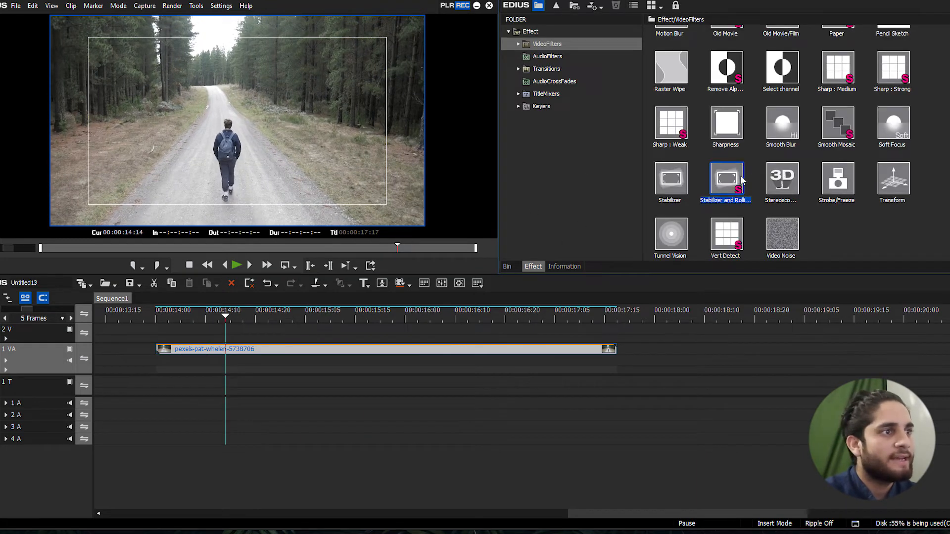
left_click_drag(731, 179, 458, 351)
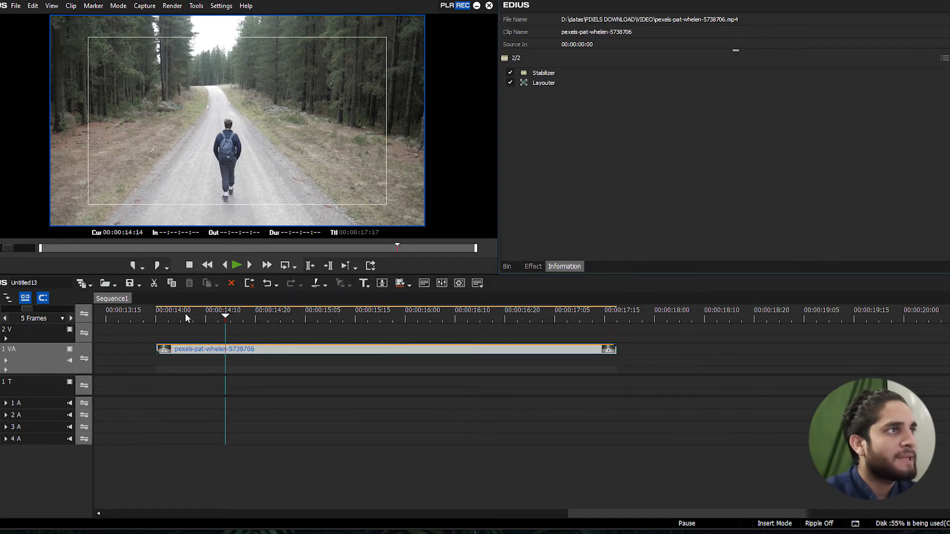
left_click_drag(193, 313, 163, 316)
key("space")
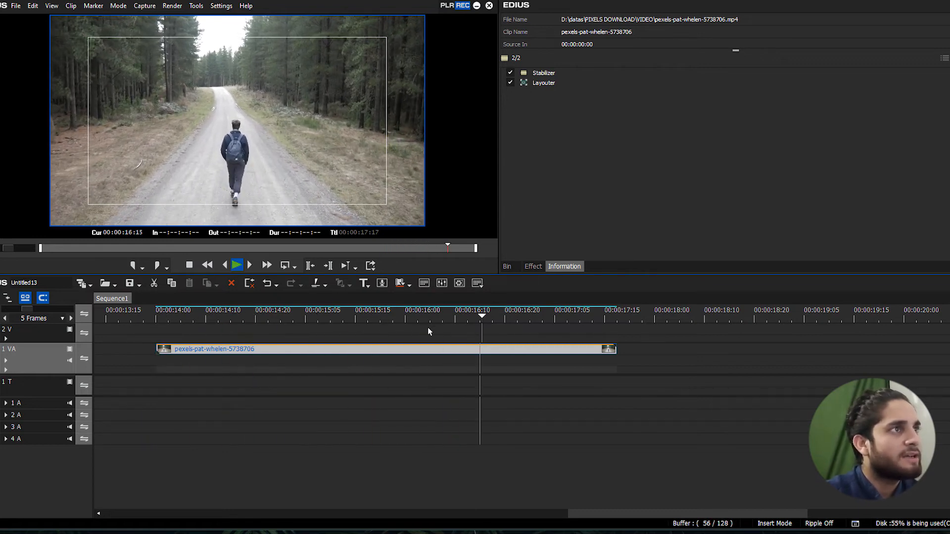
left_click_drag(364, 317, 169, 317)
key("space")
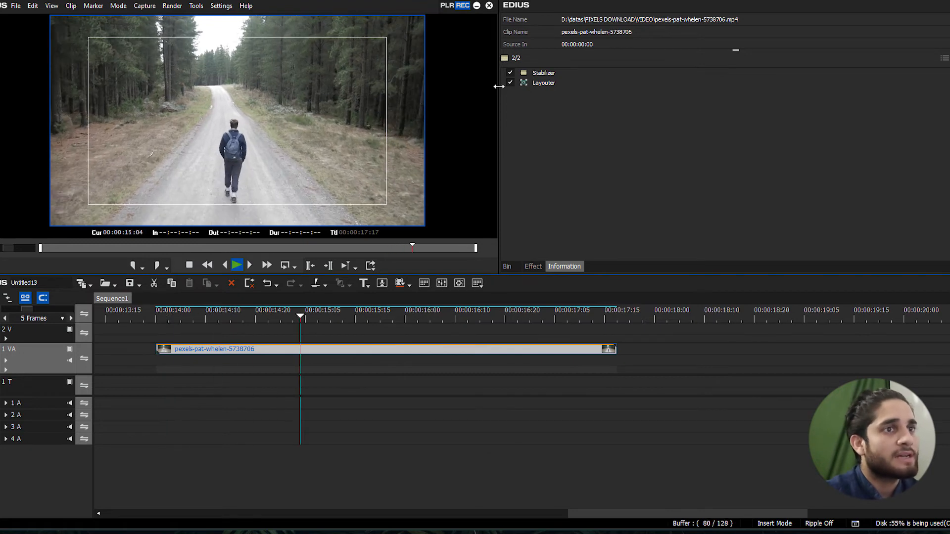
key("space")
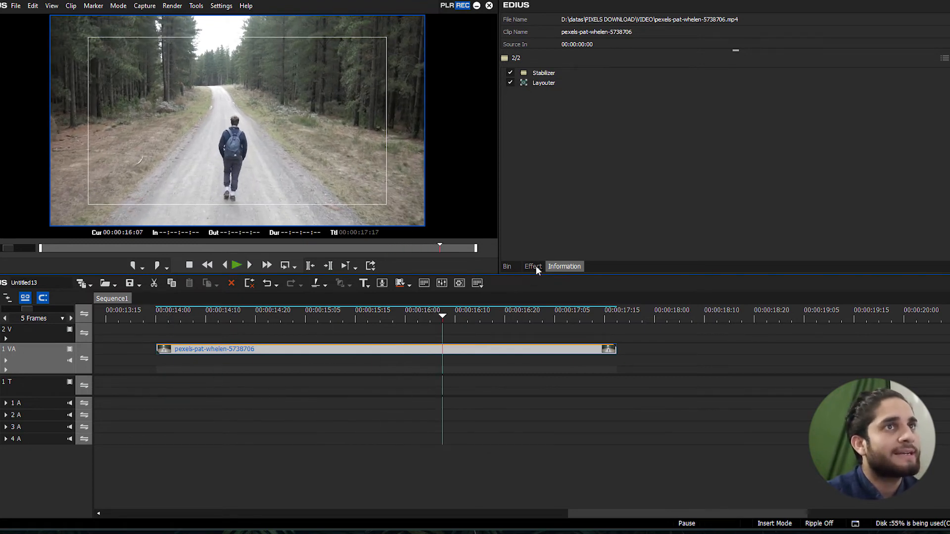
Remove the Stabilizer filter from the sped-up clip and apply the Strobe/Freeze video filter to it
left_click(544, 73)
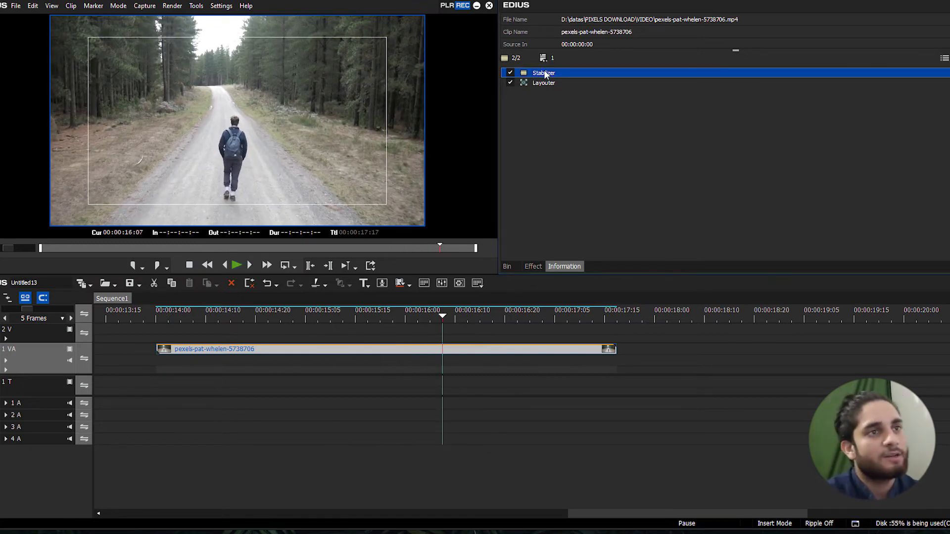
left_click(529, 266)
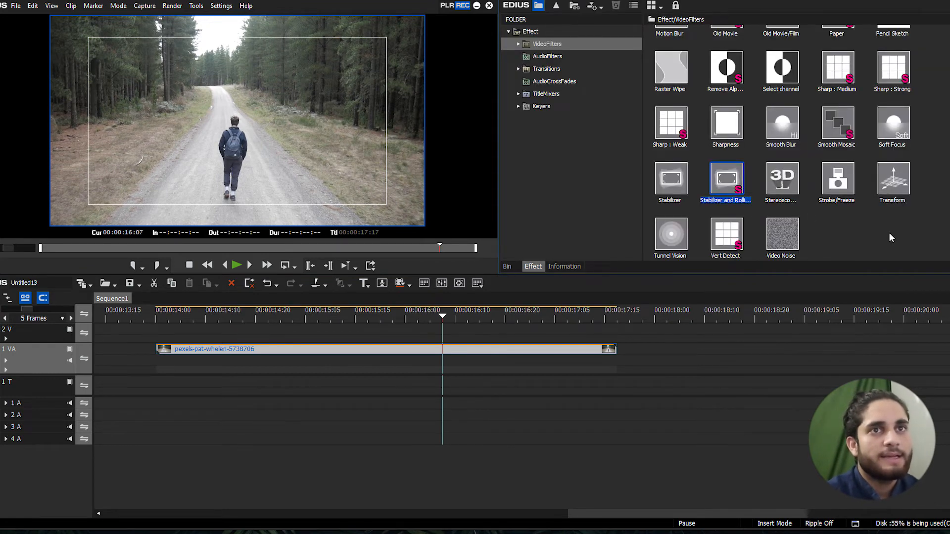
left_click(823, 231)
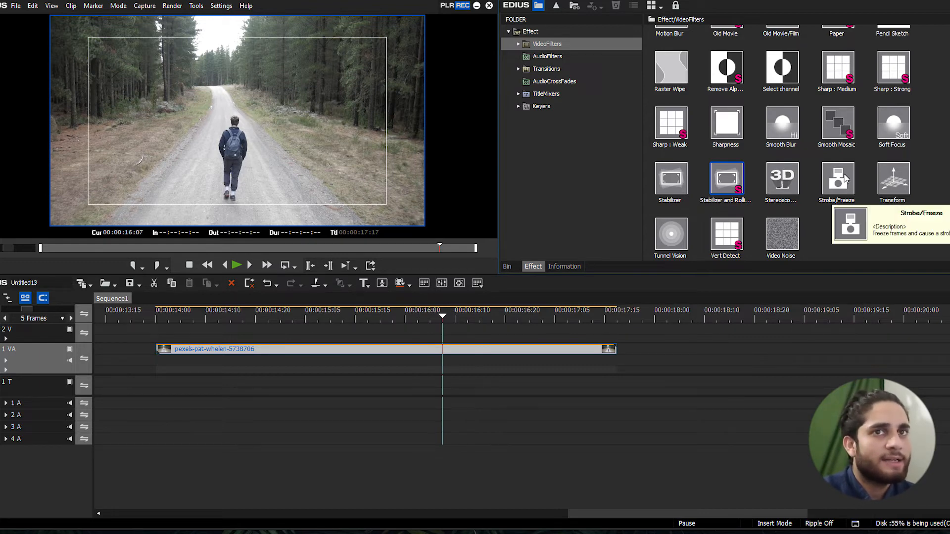
left_click_drag(844, 179, 435, 349)
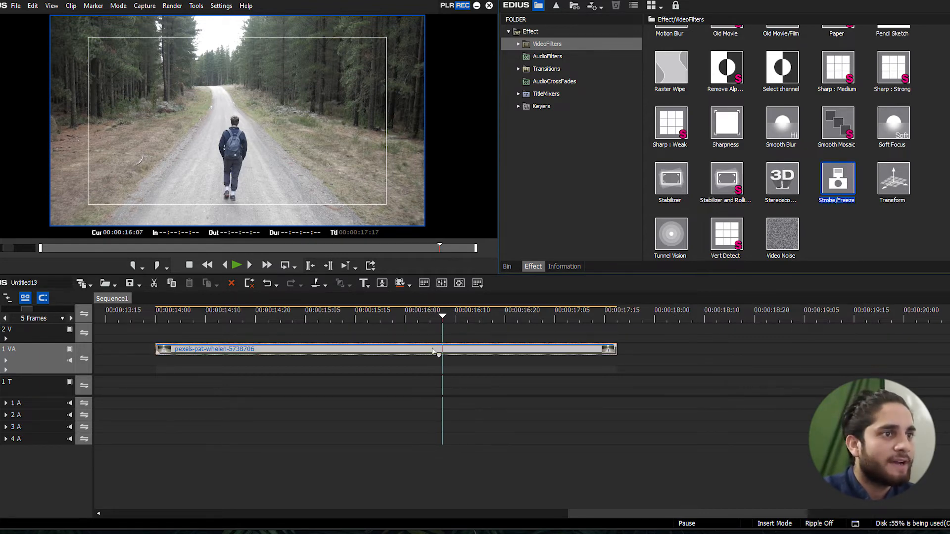
Open the Strobe/Freeze settings clear of the preview and play the clip from its start to check the strobe
left_click_drag(424, 314, 337, 313)
double_click(561, 83)
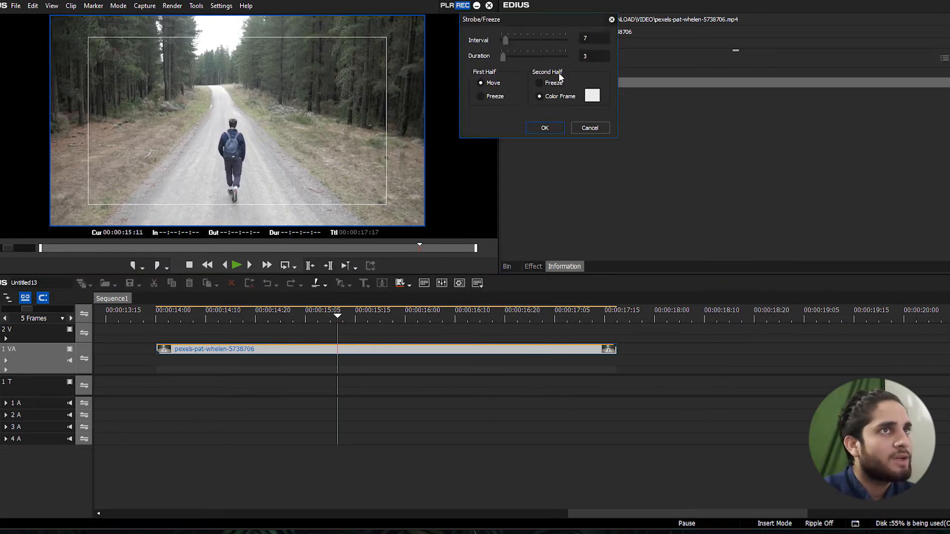
left_click_drag(552, 20, 685, 62)
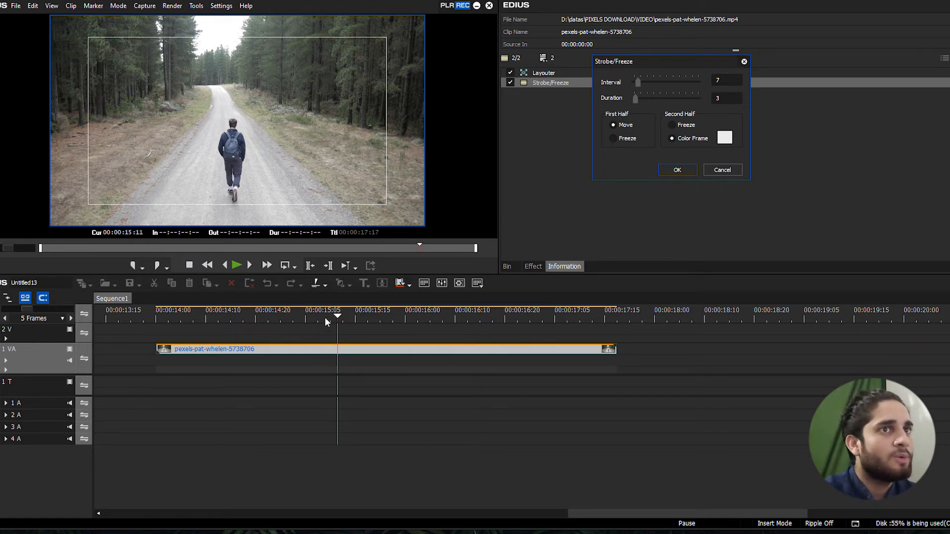
left_click_drag(325, 320, 154, 317)
key("space")
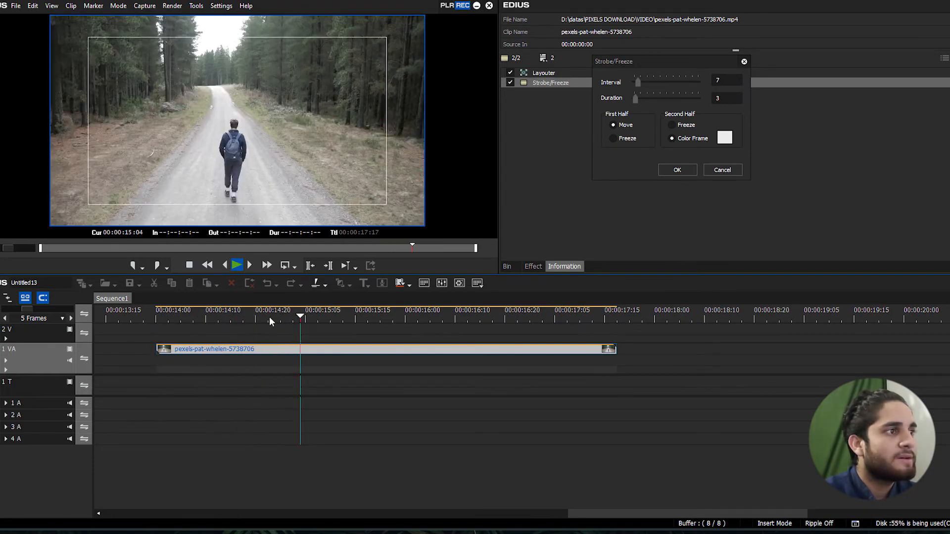
left_click(159, 315)
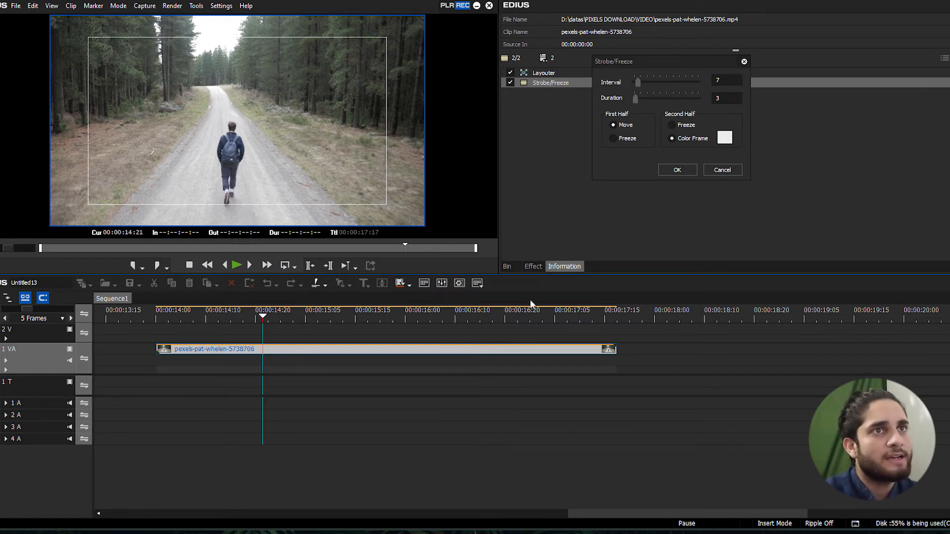
Set the Strobe/Freeze color frame to yellow-orange with Y 235, Cr 253 and Cb 6
left_click(727, 140)
mouse_move(671, 154)
left_mouse_down()
mouse_move(636, 132)
mouse_move(603, 91)
left_mouse_up()
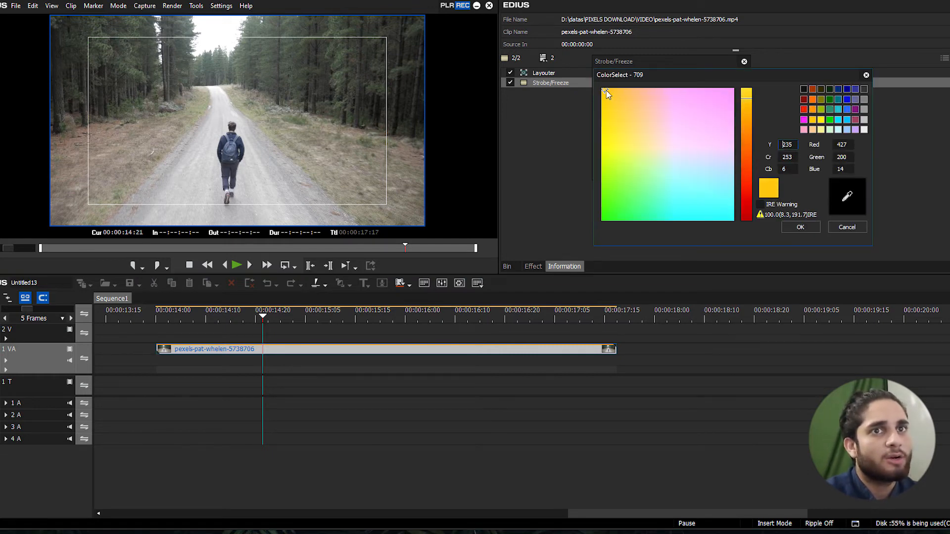
left_click(800, 227)
Scrub around 00:00:14:06 and play the clip from near its start to preview the yellow strobe frames
left_click(229, 317)
left_click_drag(228, 318, 190, 318)
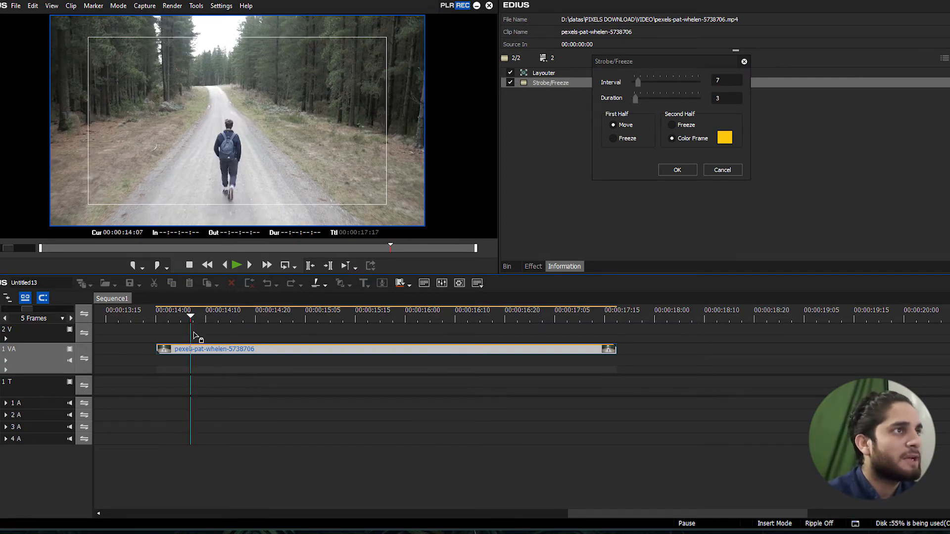
left_click(201, 318)
left_click_drag(202, 315, 187, 316)
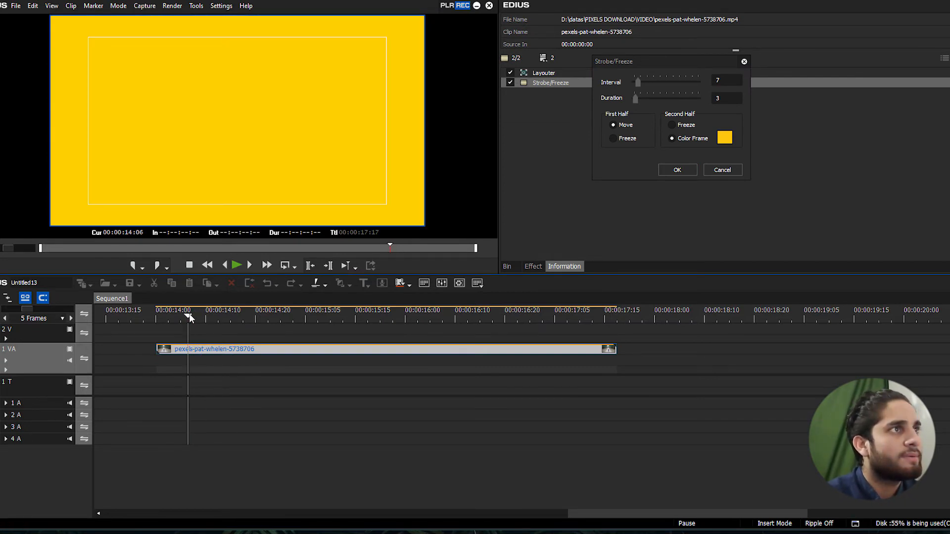
key("space")
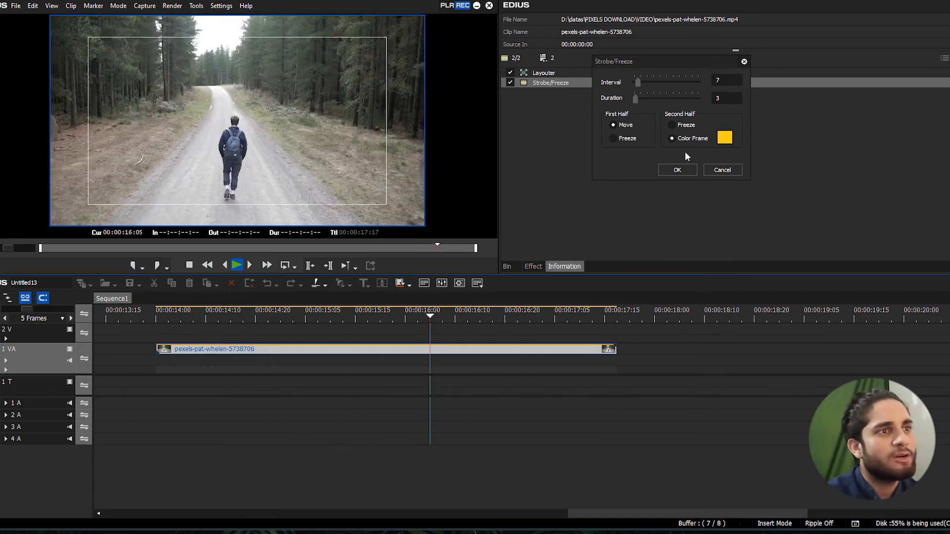
key("space")
left_click_drag(410, 314, 163, 317)
key("space")
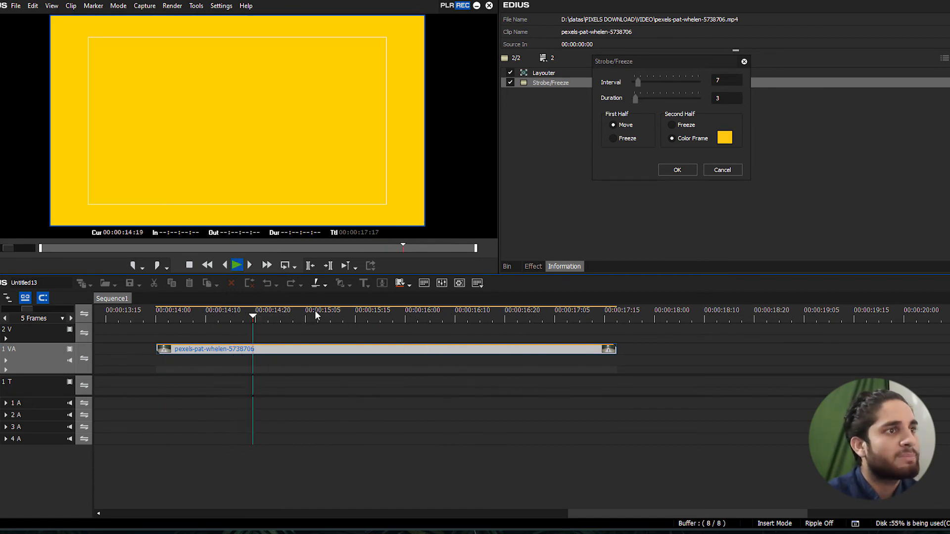
Replay the opening of the clip several times from around 00:00:14:06 to examine the yellow strobe frames
left_click_drag(387, 317, 155, 317)
key("space")
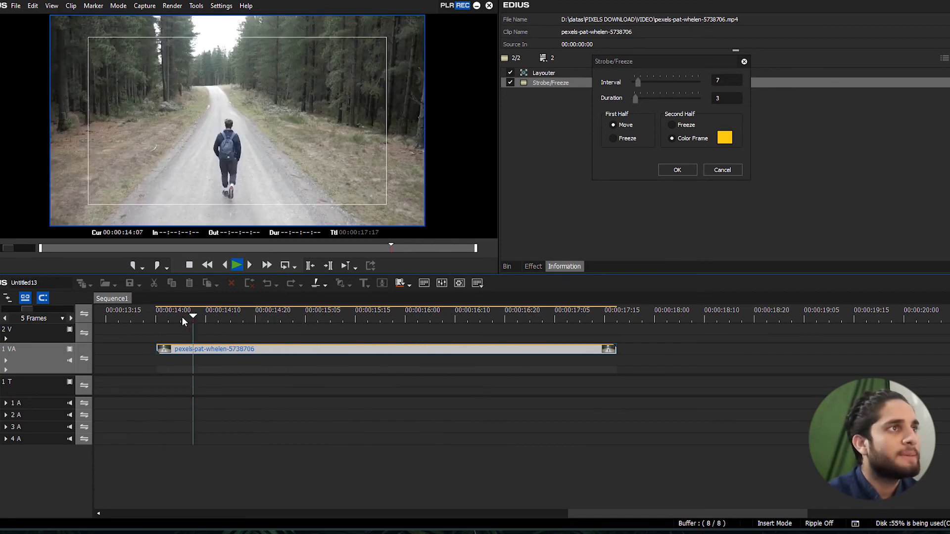
left_click_drag(257, 310, 173, 320)
key("space")
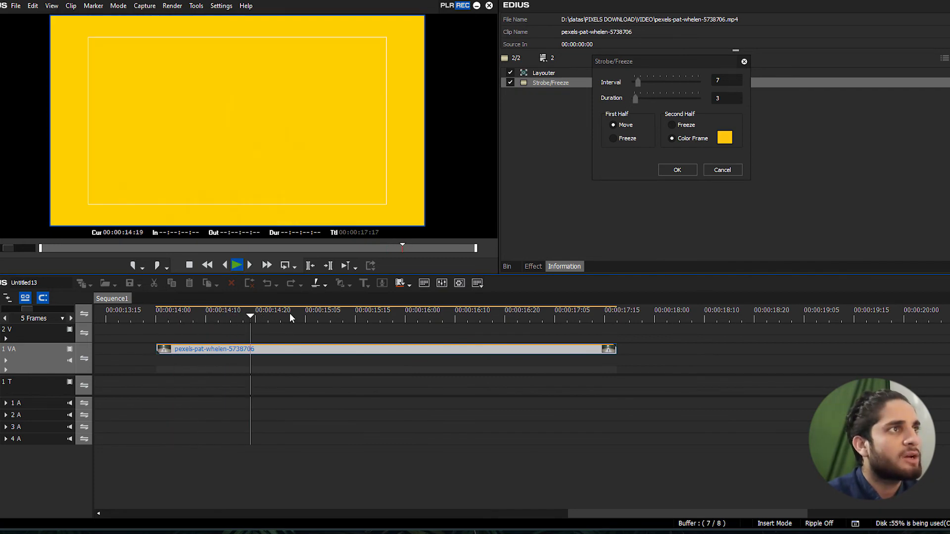
left_click_drag(335, 313, 174, 316)
key("space")
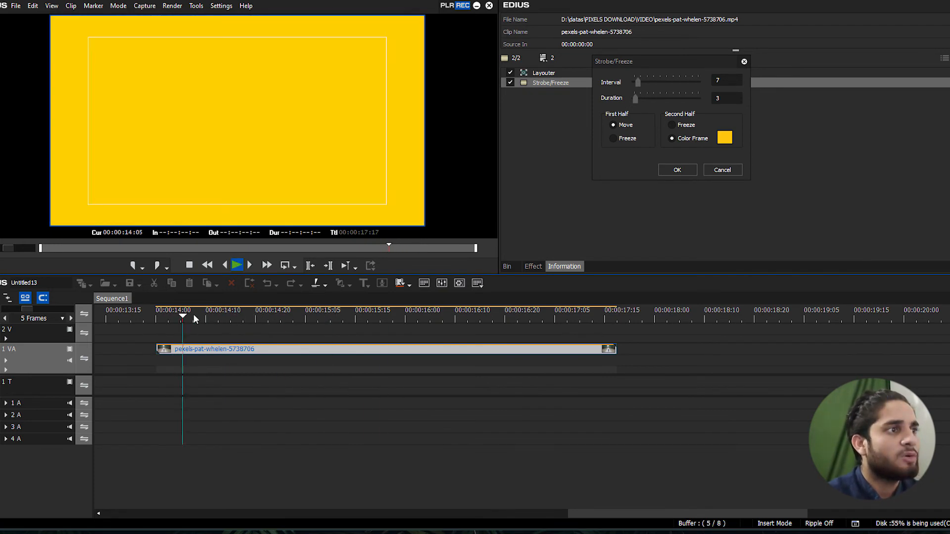
left_click_drag(263, 311, 188, 314)
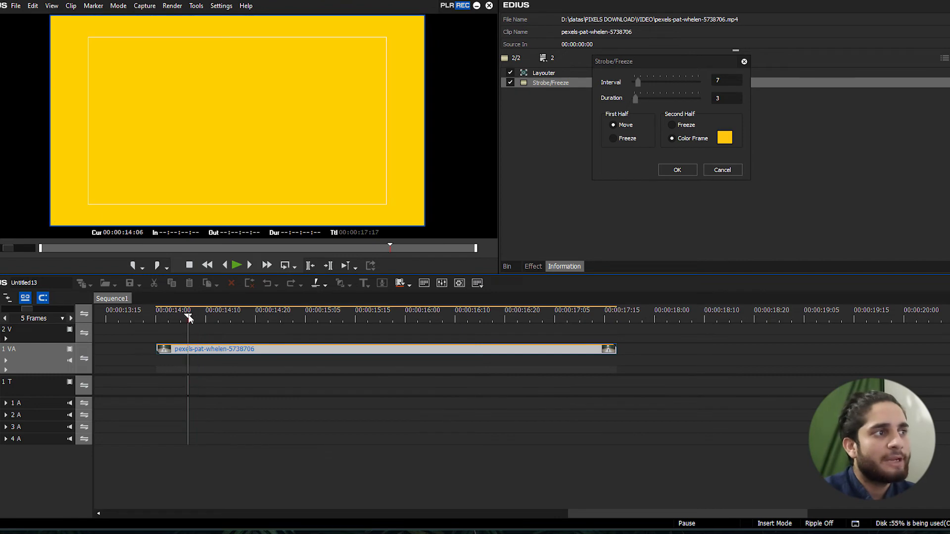
key("space")
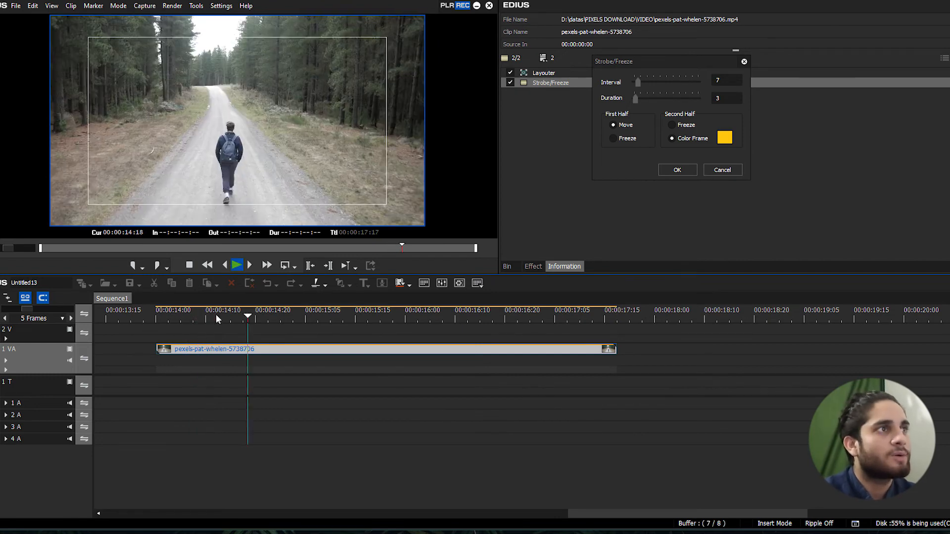
Set the Strobe/Freeze color frame to black and play the clip from near its start to preview it
key("space")
left_click(725, 138)
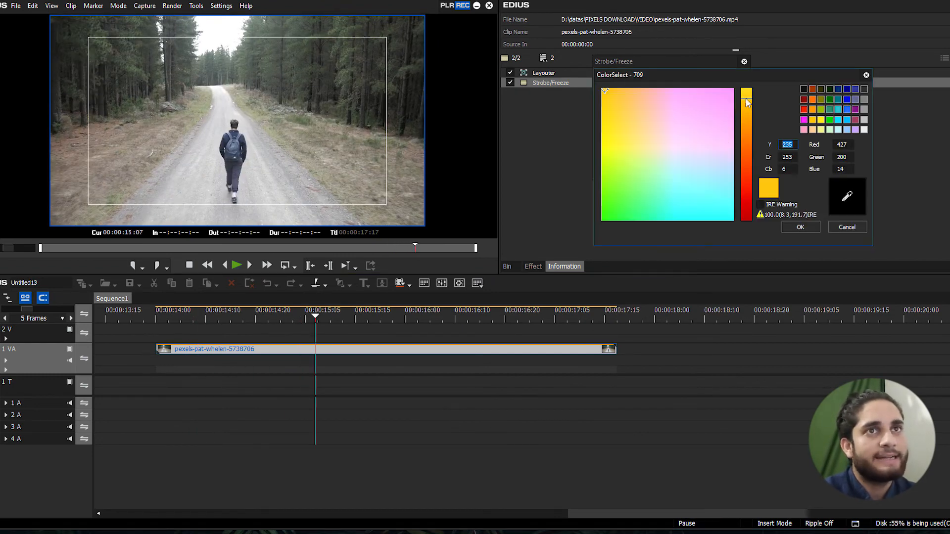
left_click(804, 89)
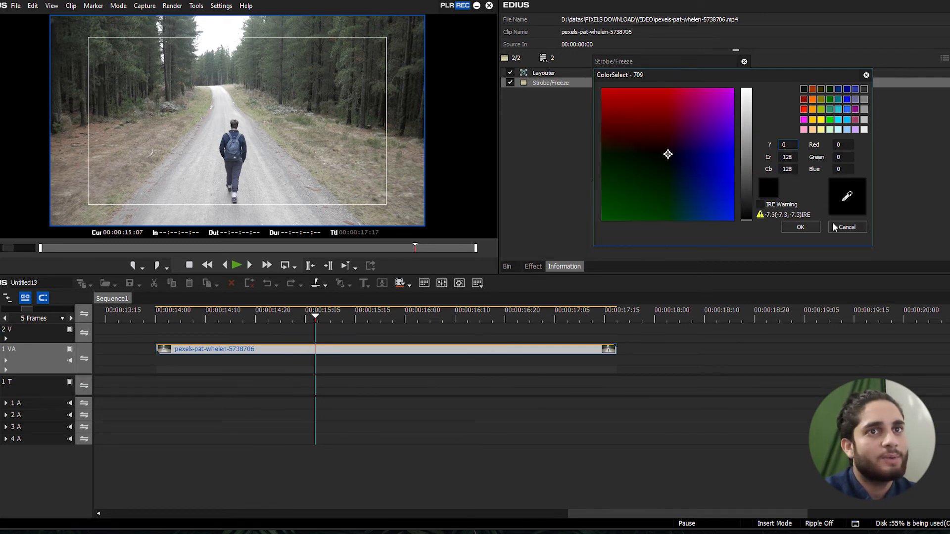
left_click(800, 227)
left_click(189, 320)
key("space")
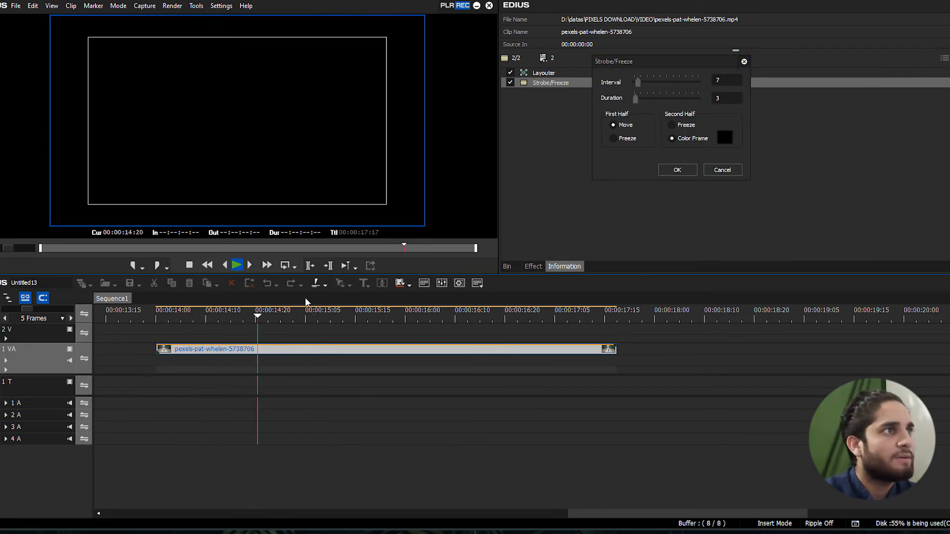
left_click_drag(447, 315, 233, 319)
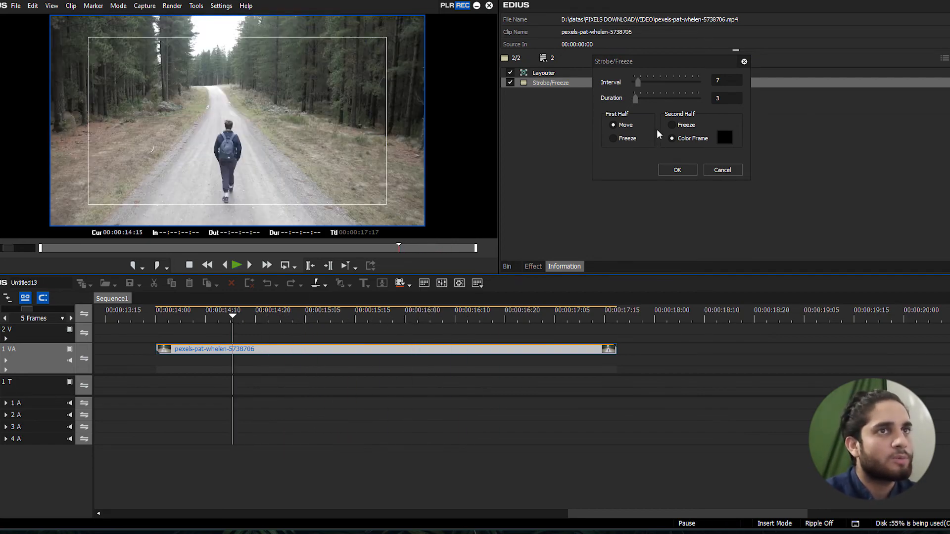
Set both halves of Strobe/Freeze to Freeze with an interval of 6, apply it, and play the clip from 00:00:14:13
left_click(614, 139)
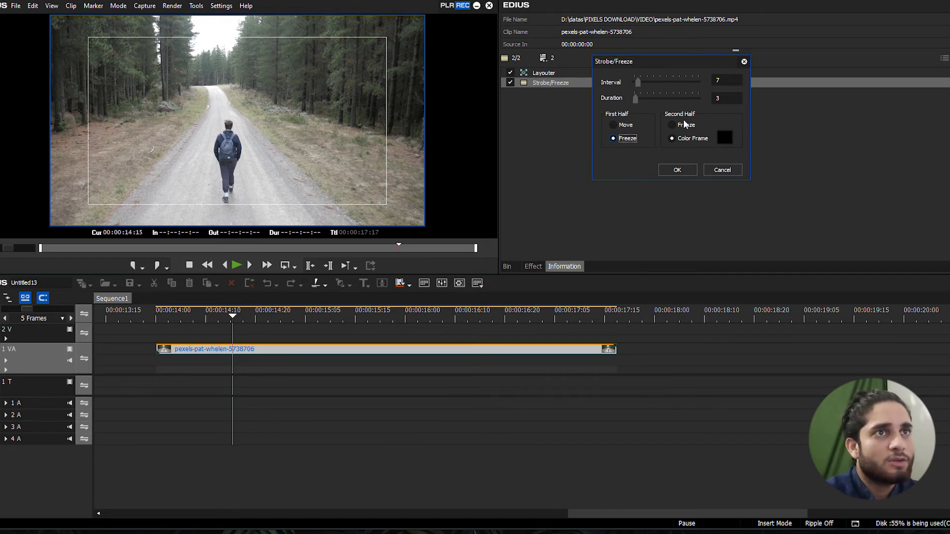
left_click(672, 126)
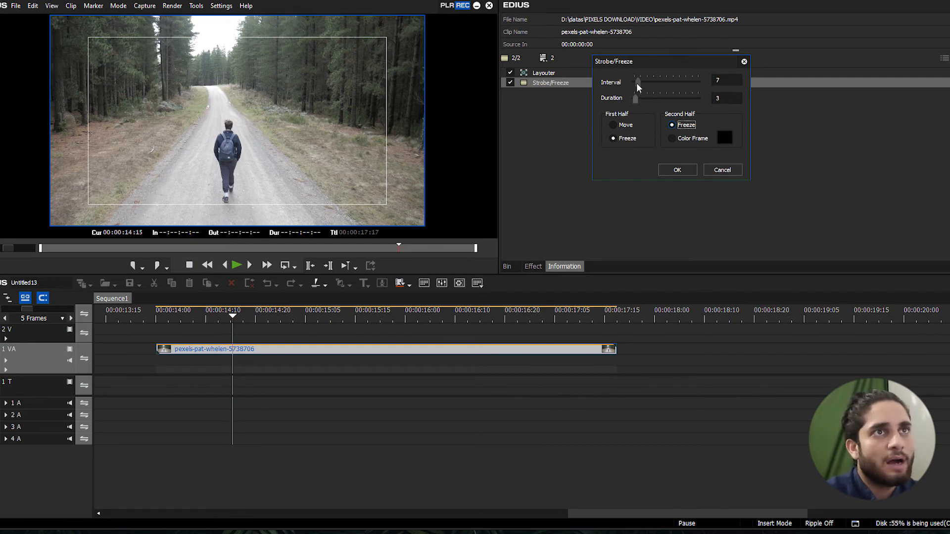
left_click_drag(639, 87, 638, 84)
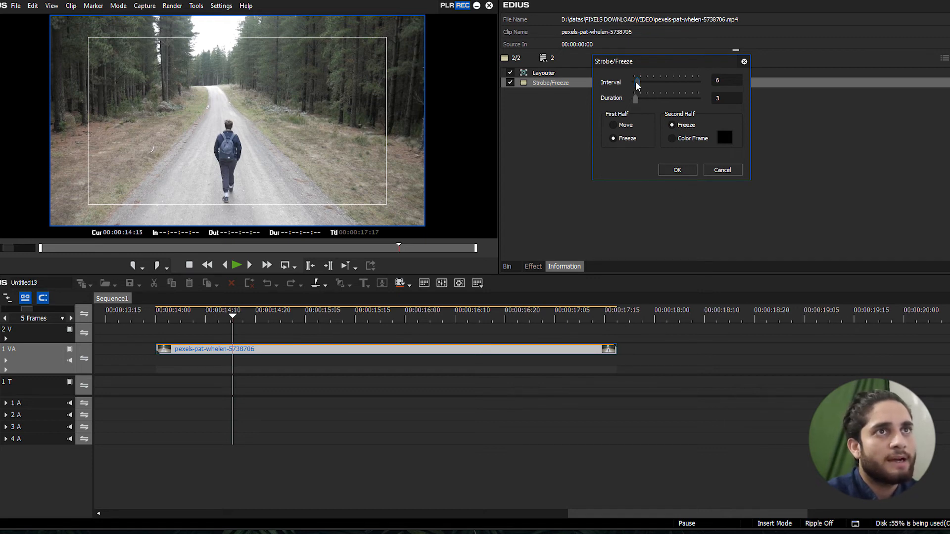
left_click(676, 170)
left_click(219, 316)
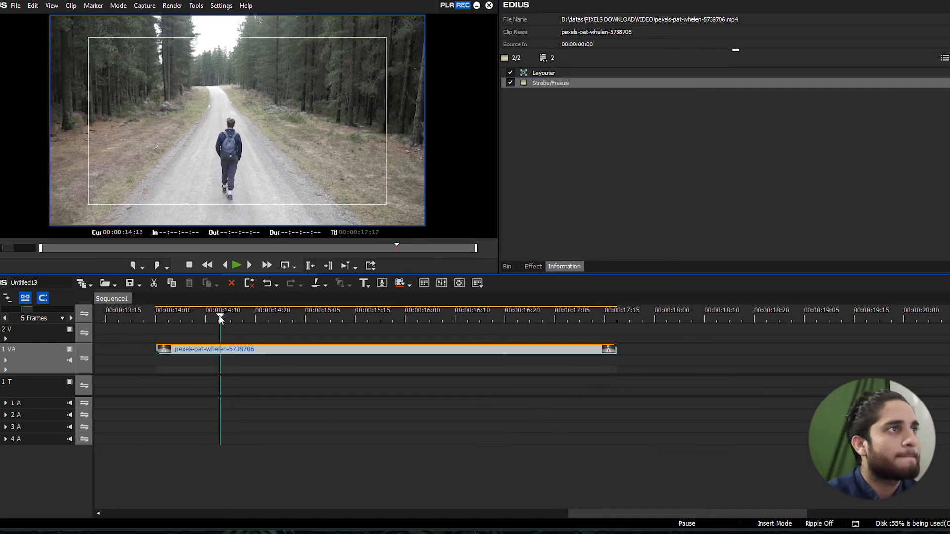
key("space")
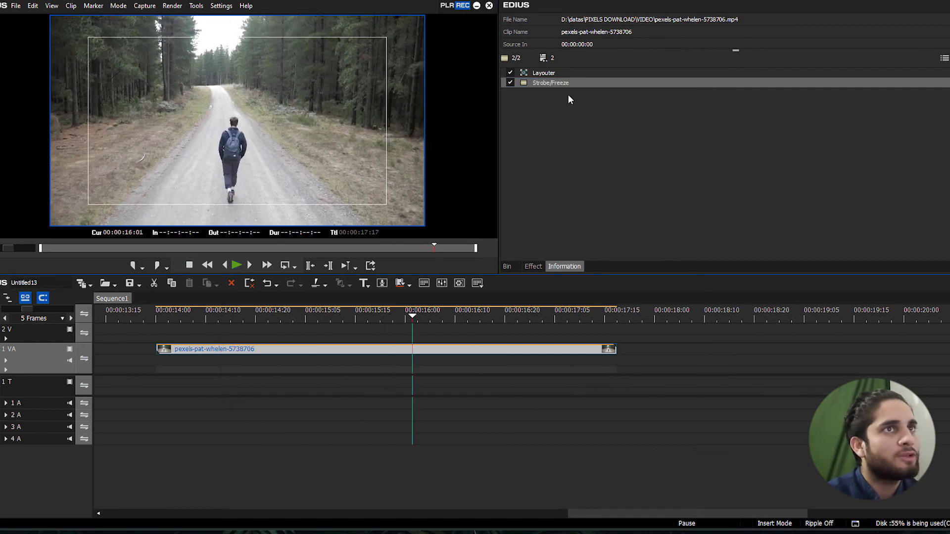
Set the Strobe/Freeze interval to 11 and duration to 9, apply it, and play the clip
double_click(563, 82)
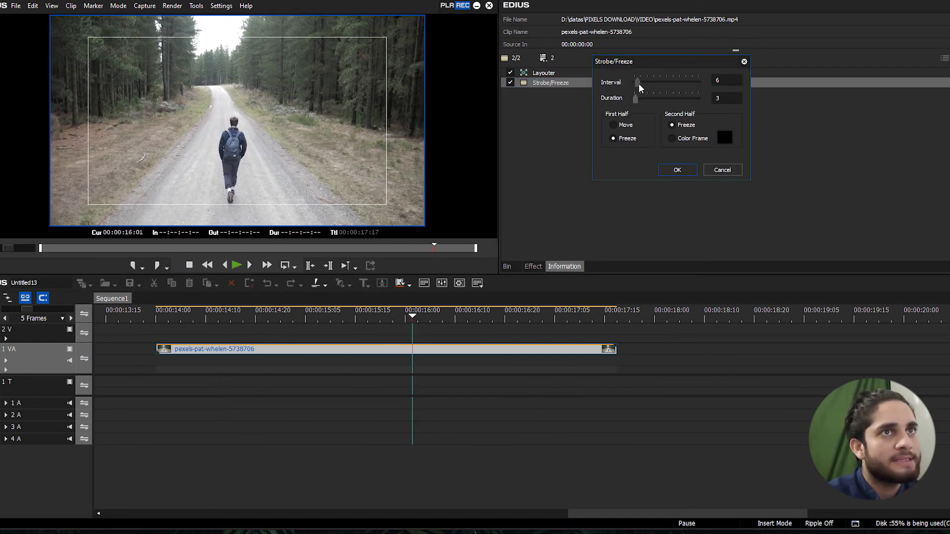
mouse_move(639, 87)
left_mouse_down()
mouse_move(639, 99)
mouse_move(640, 83)
left_mouse_up()
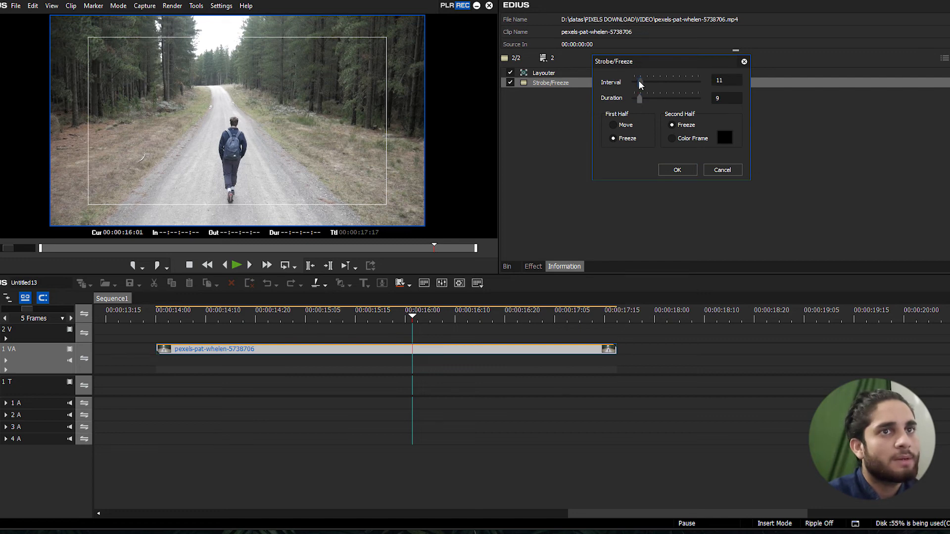
left_click(677, 169)
left_click(223, 311)
key("space")
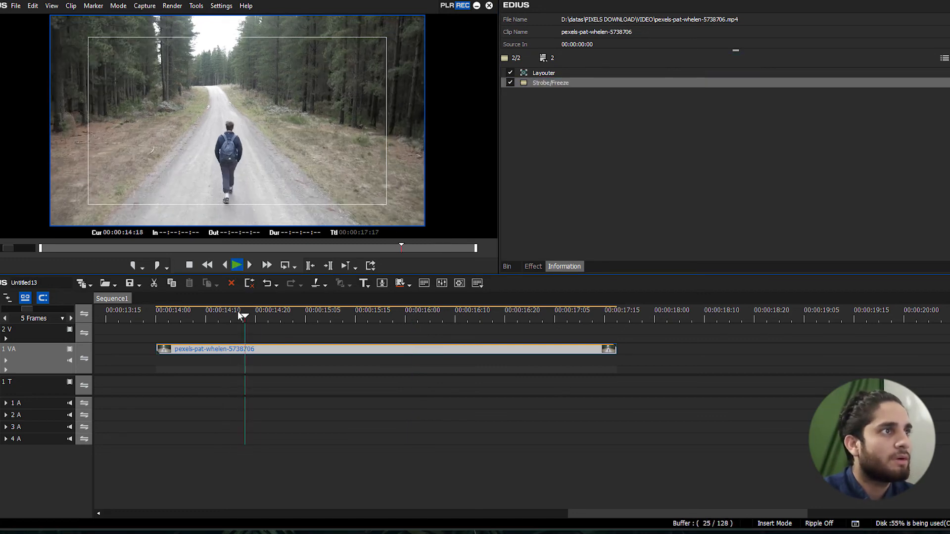
Replay the clip repeatedly from around 00:00:14:06 to examine the freeze-frame effect
left_click(198, 312)
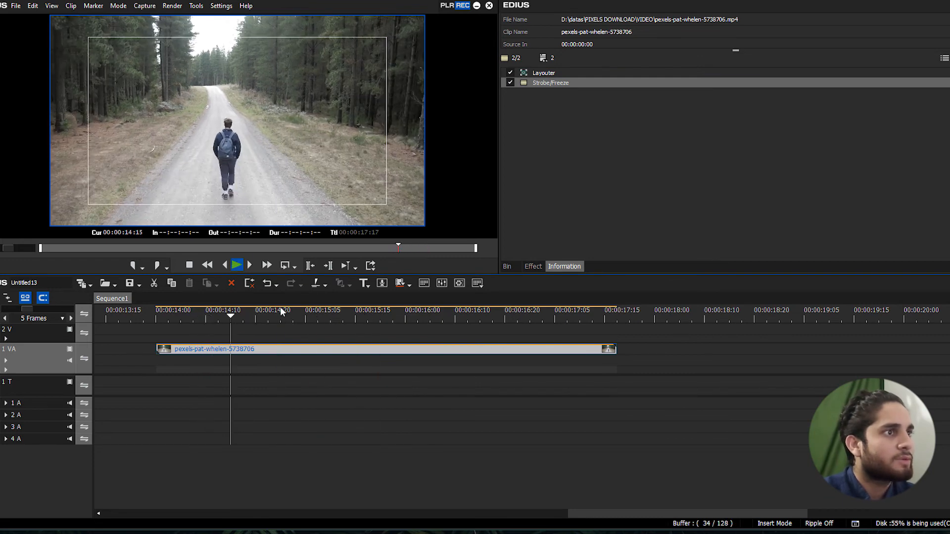
left_click(182, 316)
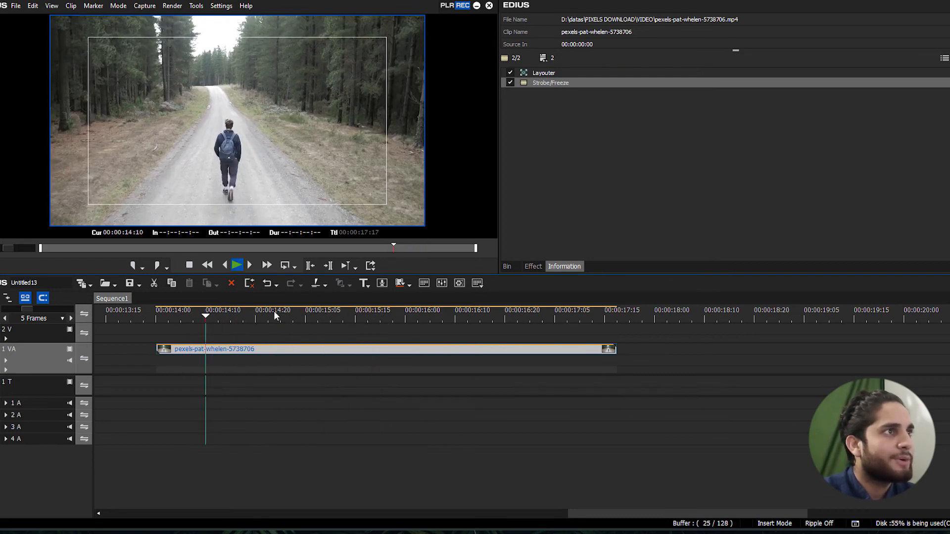
left_click_drag(302, 316, 186, 316)
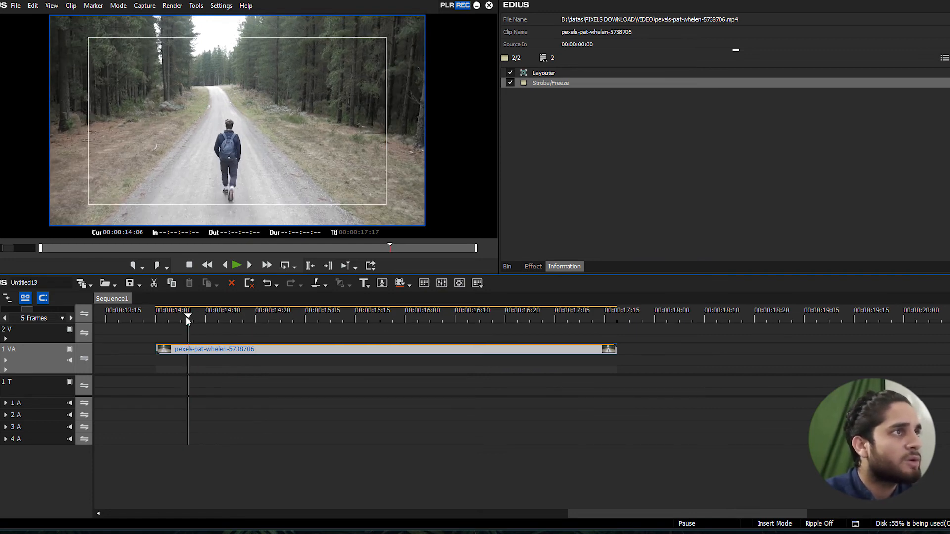
key("space")
Raise the Strobe/Freeze interval to 28, apply it, and play the clip from 00:00:14:09
double_click(568, 82)
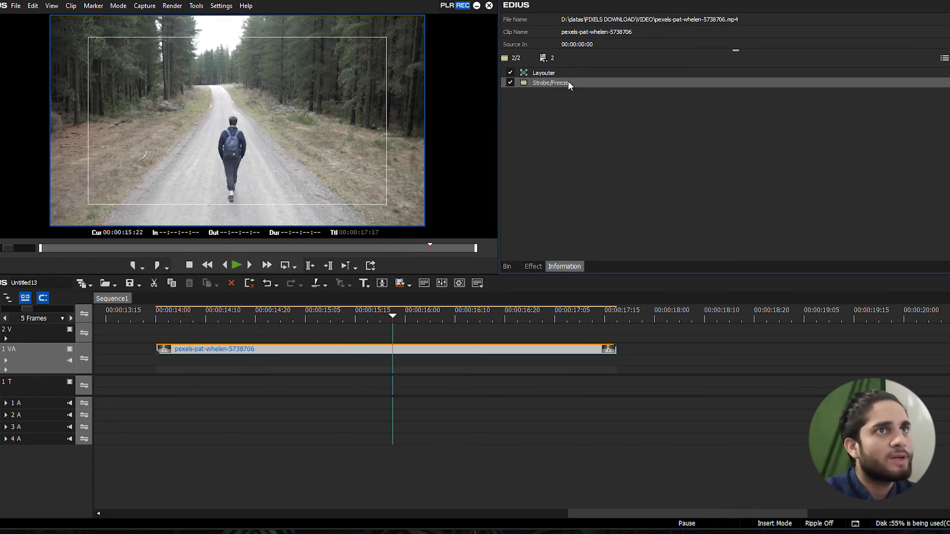
left_click_drag(641, 85, 653, 83)
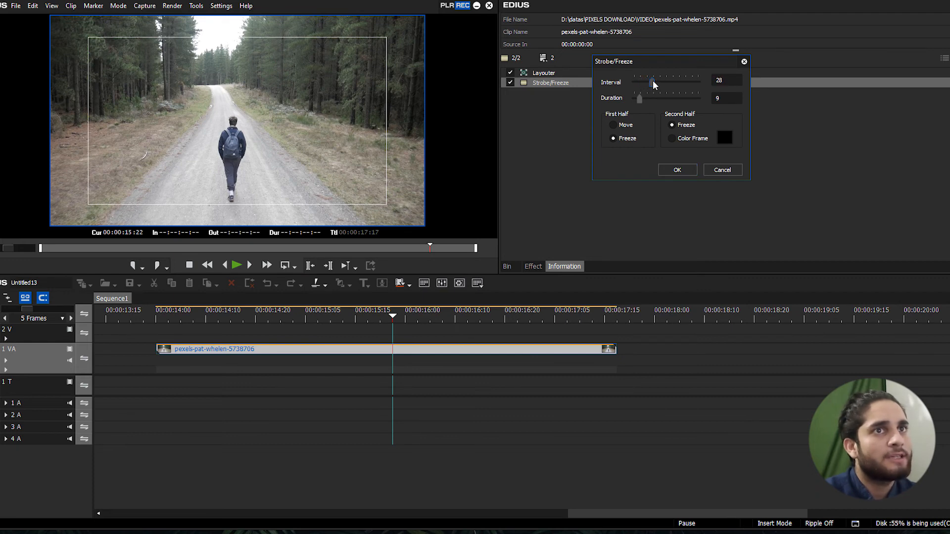
left_click(693, 171)
left_click(200, 318)
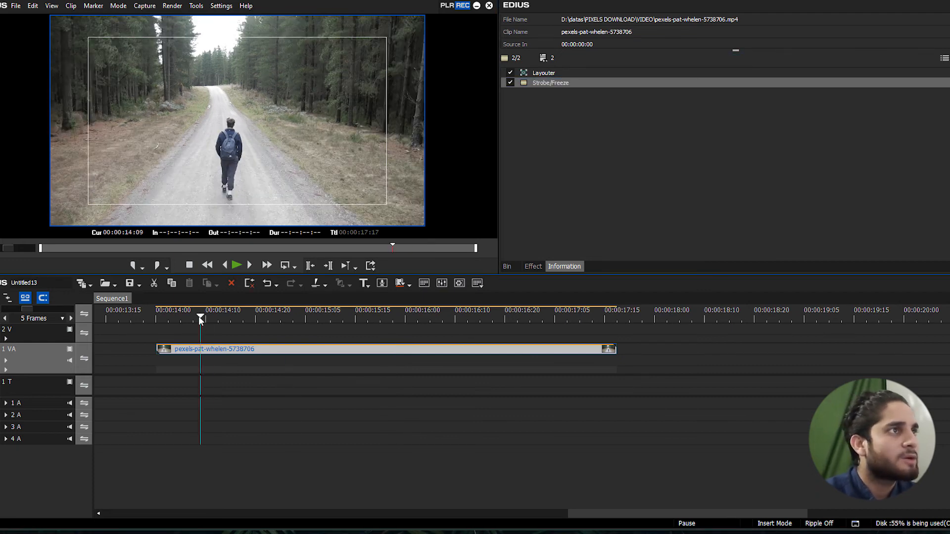
key("space")
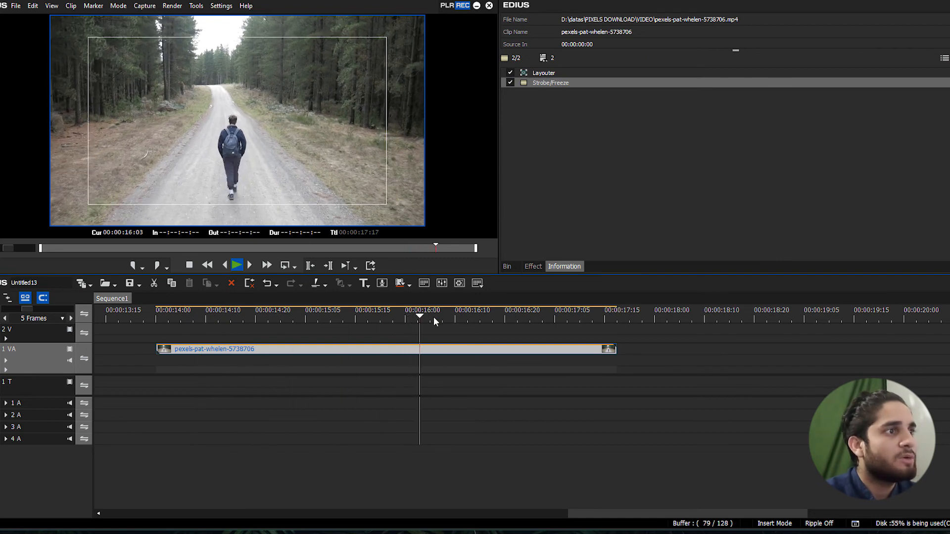
Replay the clip from several points between 00:00:14:06 and 00:00:14:13 to check the longer freeze interval
left_click_drag(433, 320, 200, 318)
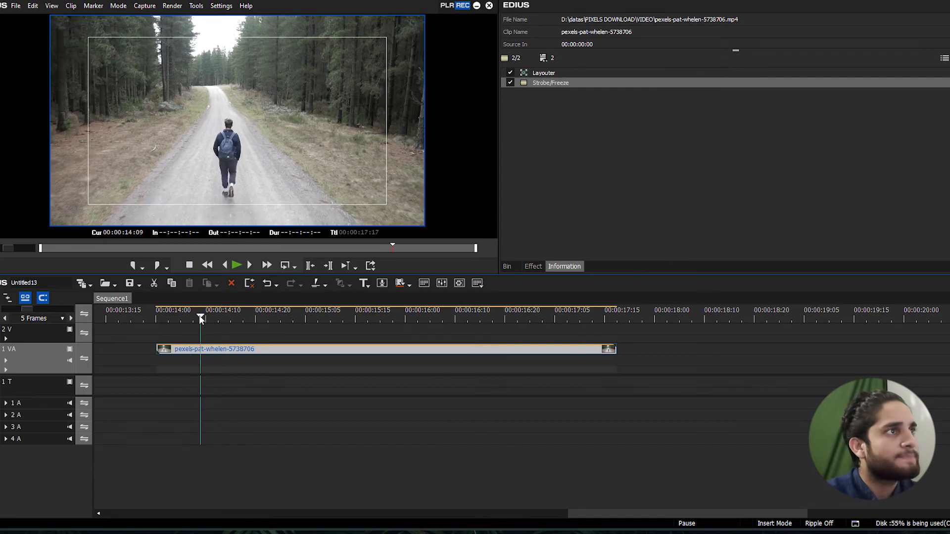
key("space")
left_click(188, 316)
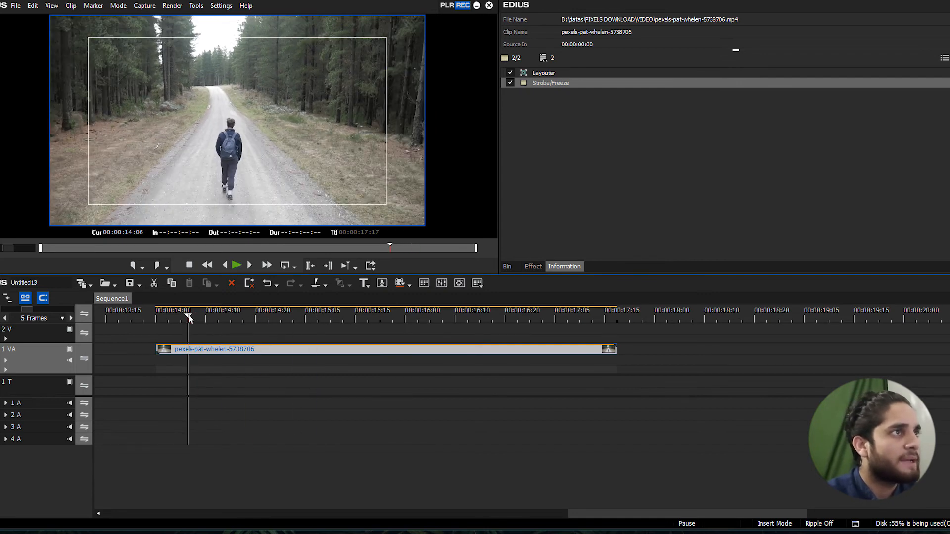
left_click_drag(198, 315, 185, 315)
key("space")
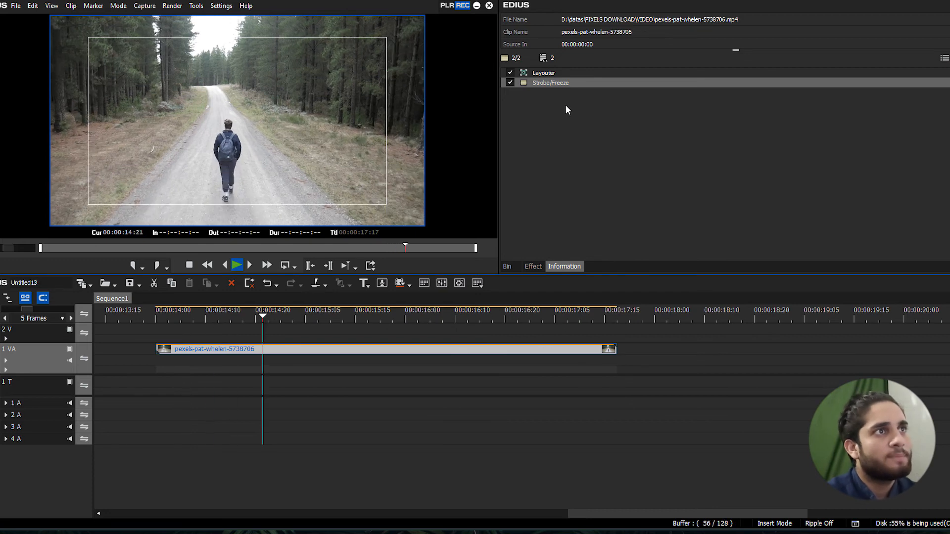
key("space")
mouse_move(559, 83)
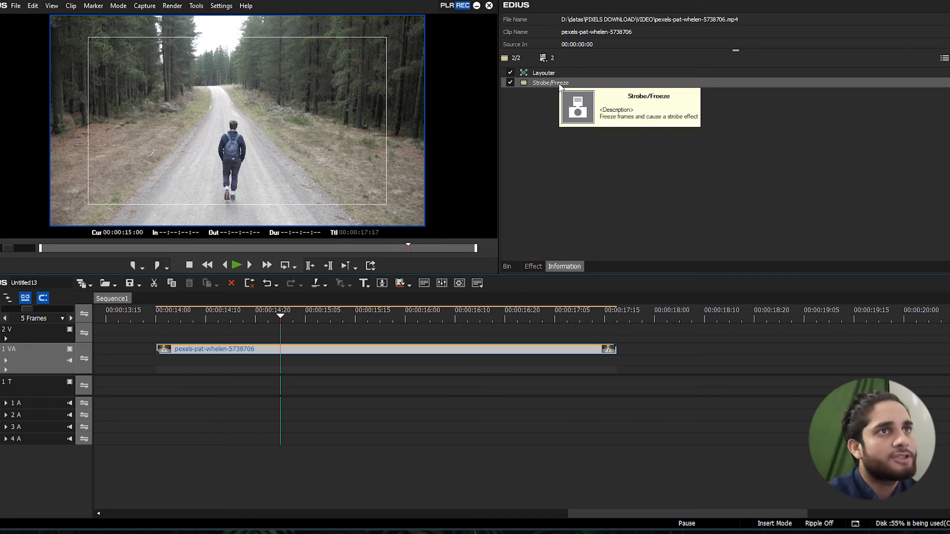
left_click(222, 315)
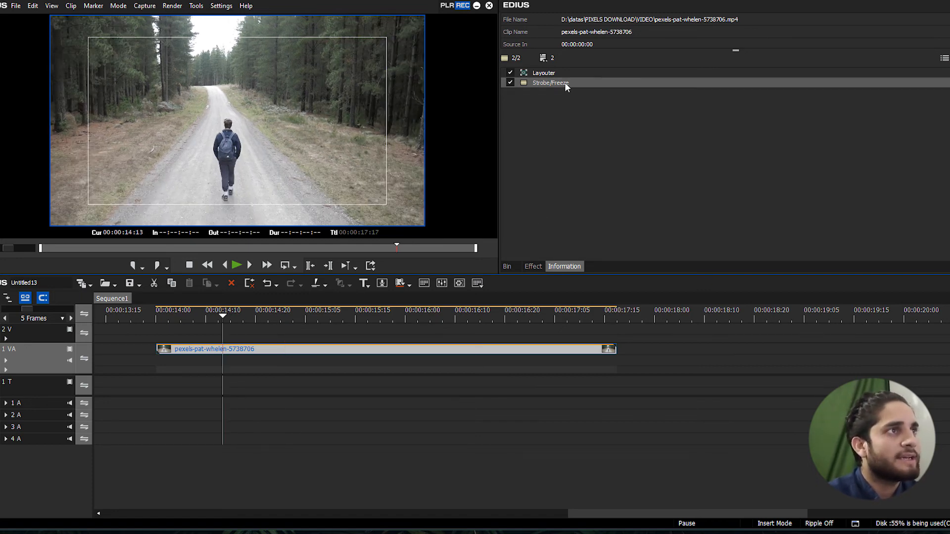
key("space")
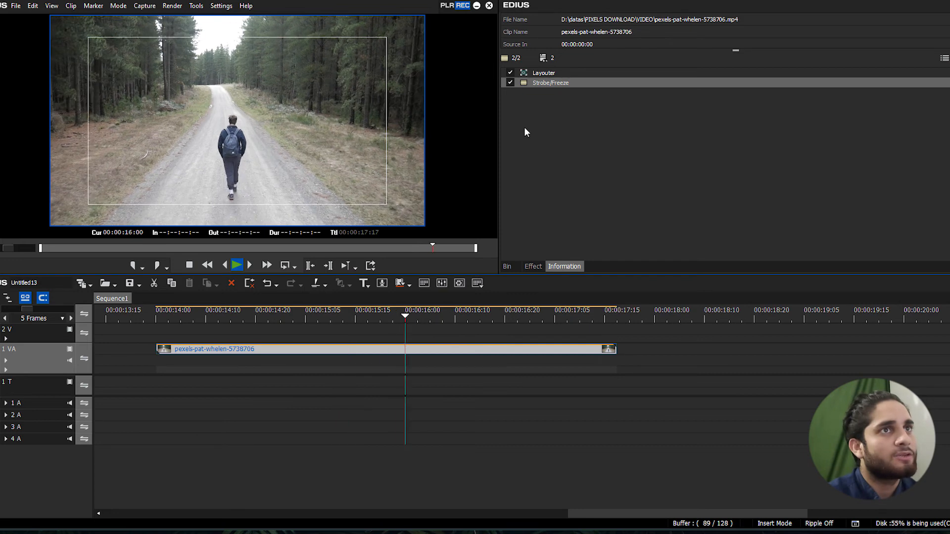
Replace the clip's Strobe/Freeze filter with the Tunnel Vision video filter and play the clip to preview it
left_click(551, 83)
key("Delete")
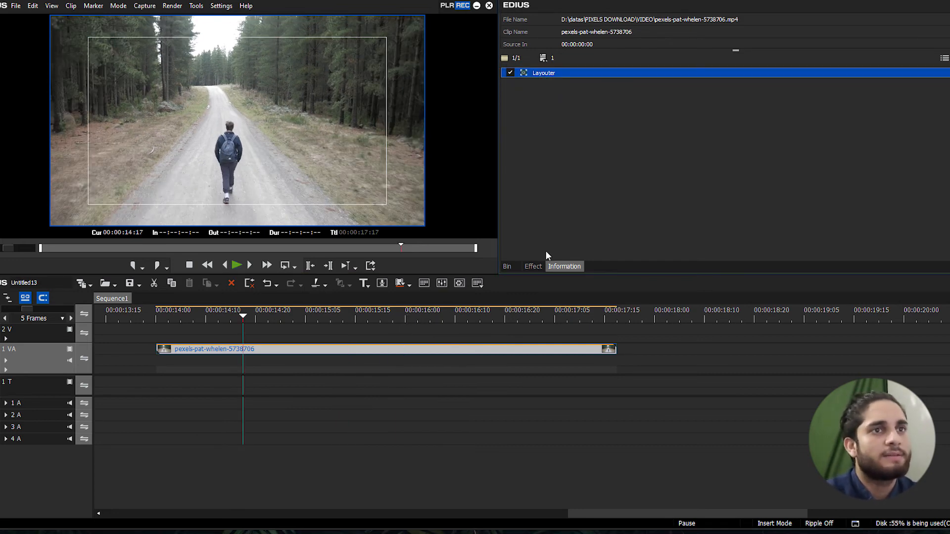
left_click(533, 268)
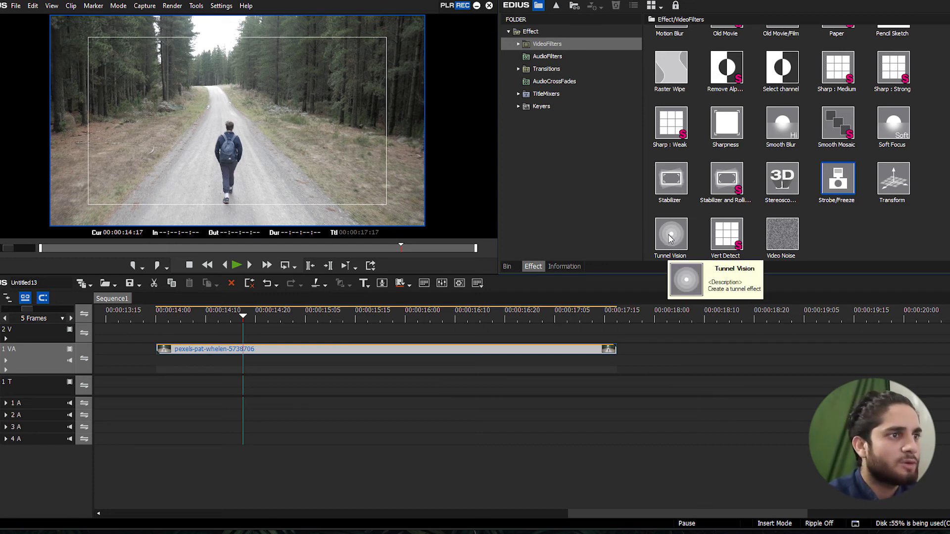
left_click_drag(673, 238, 356, 348)
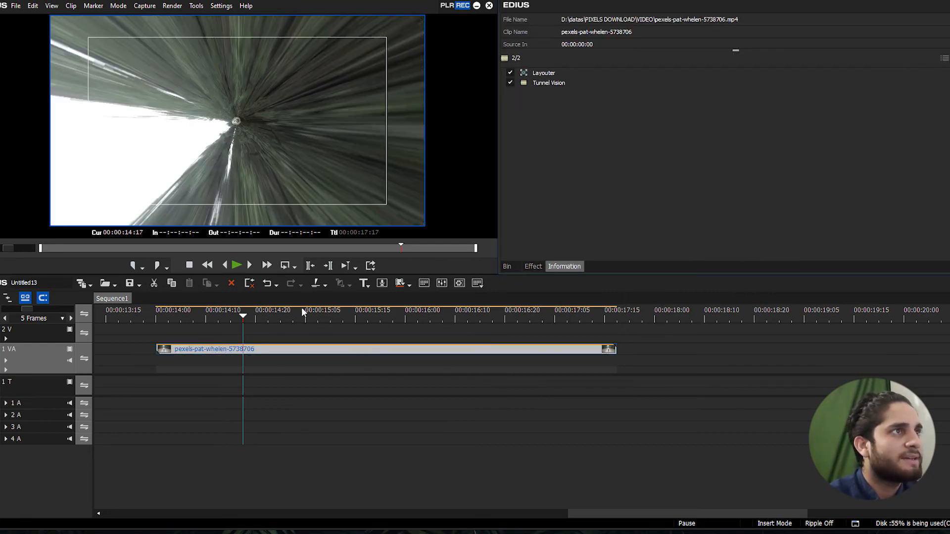
key("space")
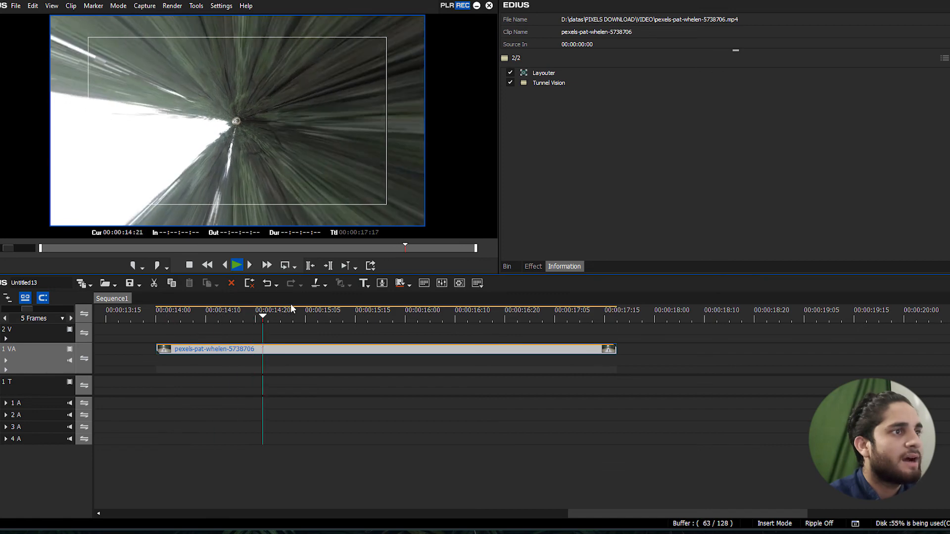
left_click_drag(290, 308, 255, 316)
Set the Tunnel Vision phase to 263 and depth to 385, apply it, and play the clip from near its start
left_click(547, 85)
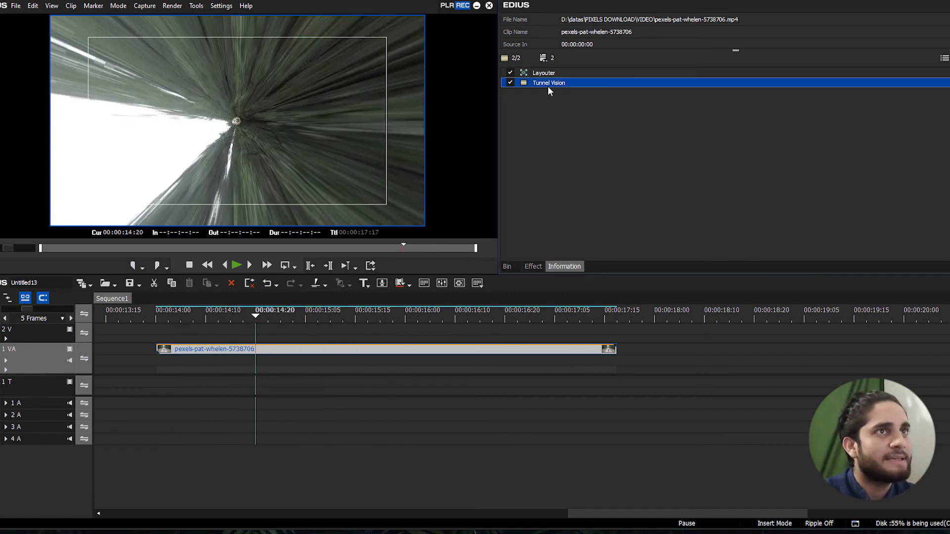
double_click(547, 85)
left_click_drag(549, 22, 606, 110)
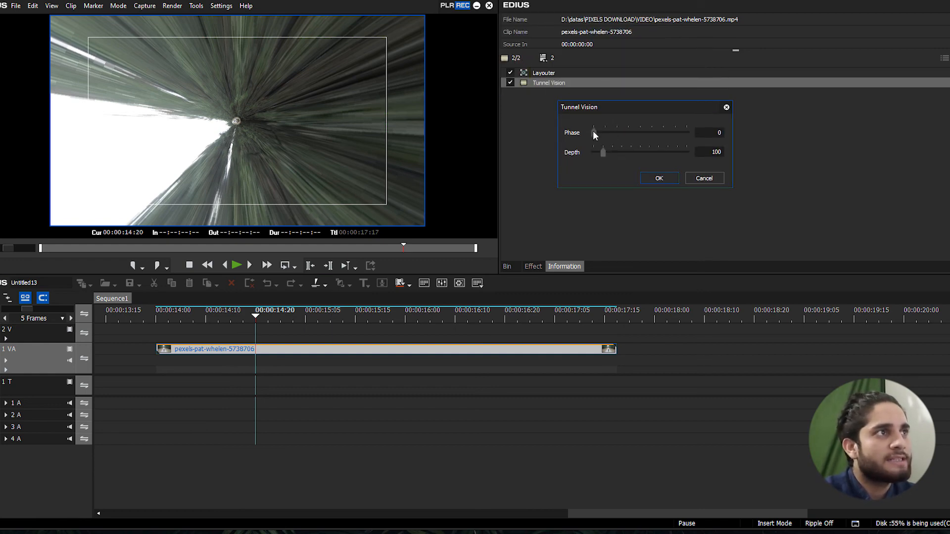
left_click_drag(593, 132, 664, 130)
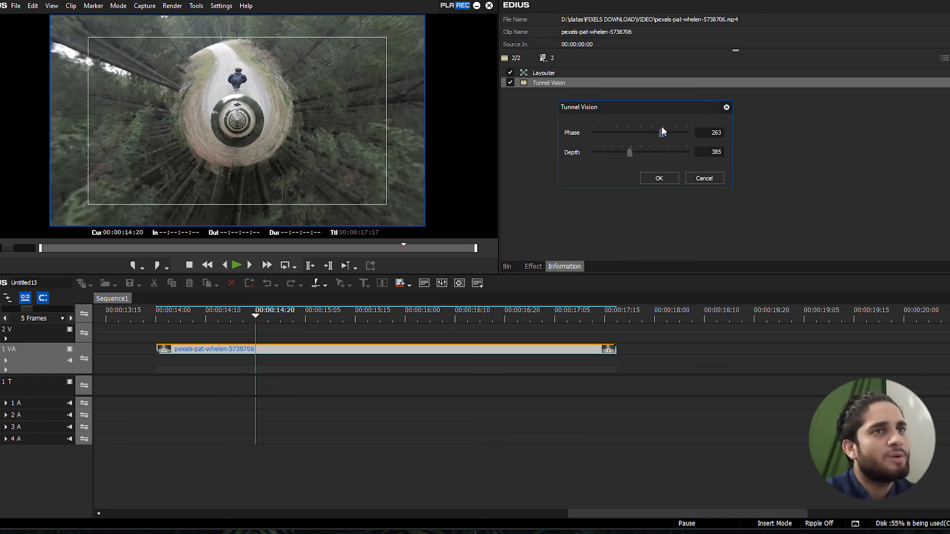
left_click(659, 179)
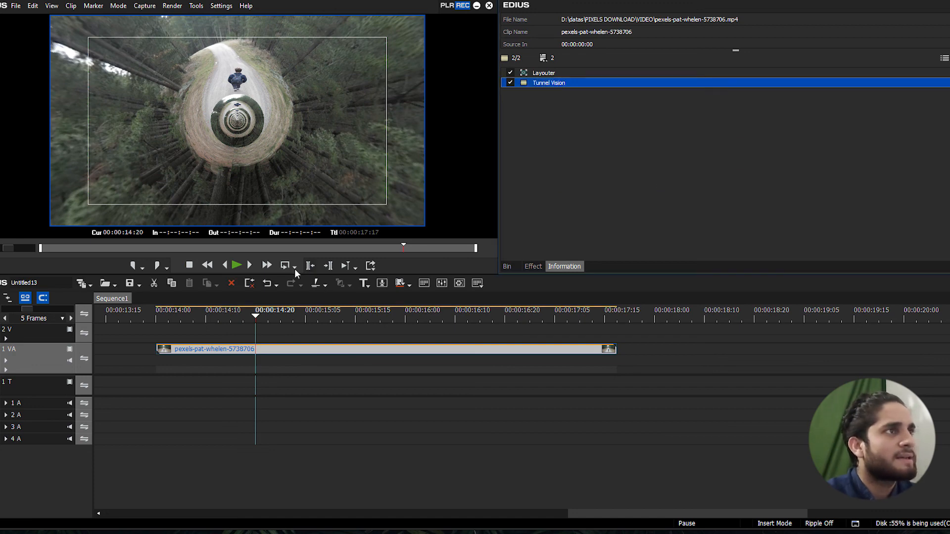
left_click(204, 312)
key("space")
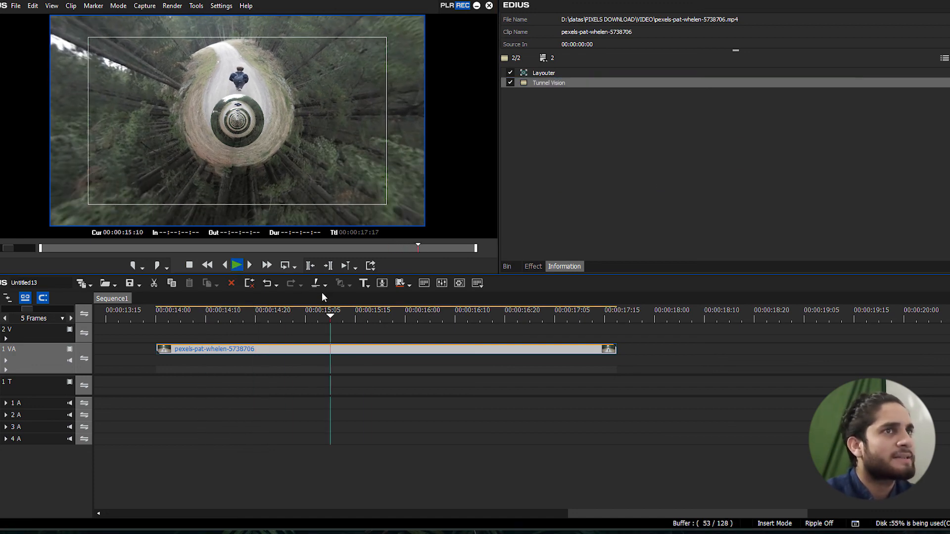